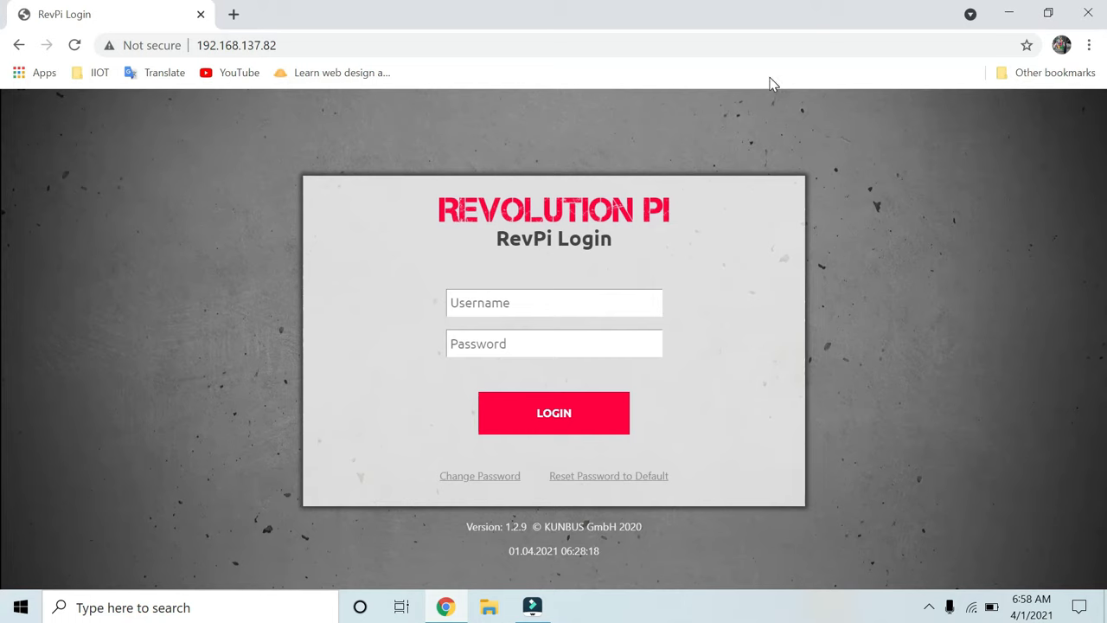
Log in to the RevPi web status page with the user name and password.
{"action": "left_click", "coordinate": [495, 299]}
{"action": "left_click", "coordinate": [494, 299]}
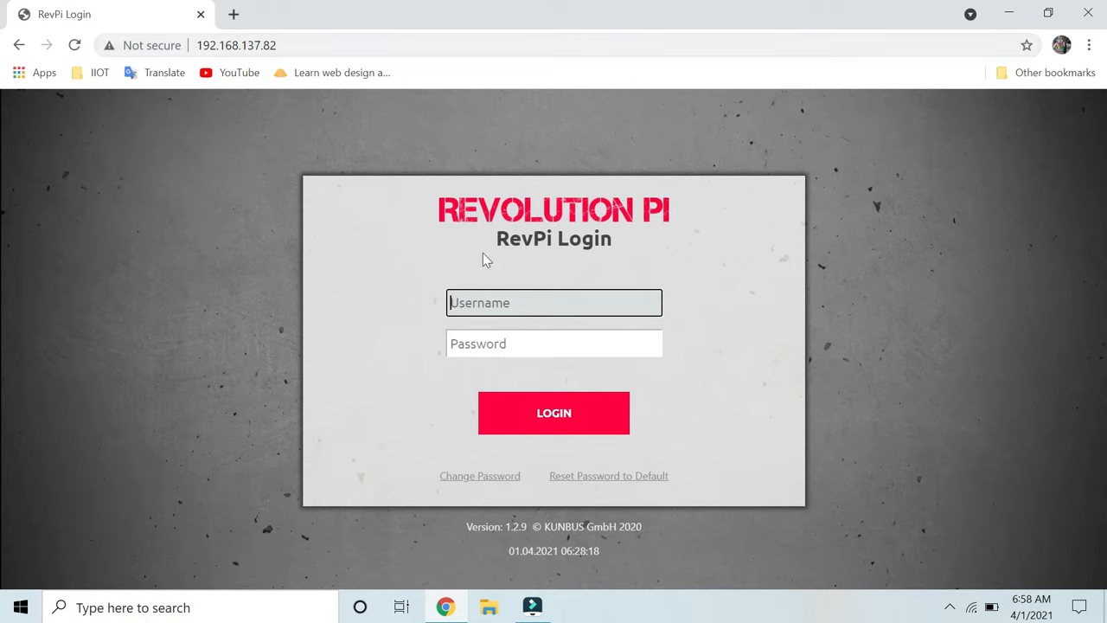
{"action": "left_click", "coordinate": [504, 305]}
{"action": "type", "text": "admin"}
{"action": "key", "text": "Tab"}
{"action": "type", "text": "••••"}
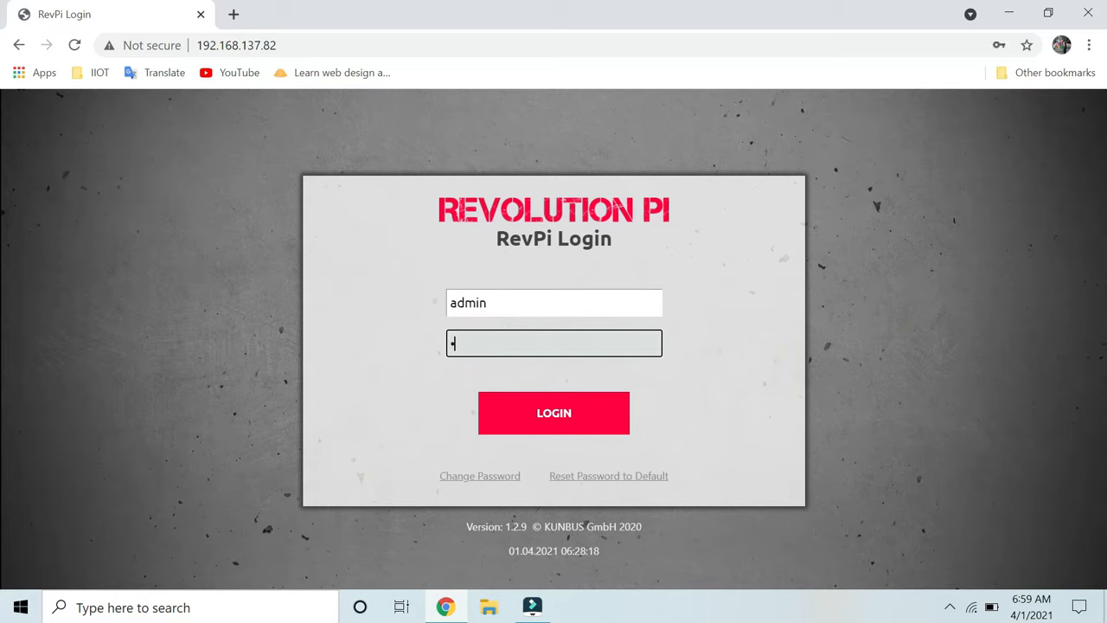
{"action": "type", "text": "••"}
{"action": "left_click", "coordinate": [556, 415]}
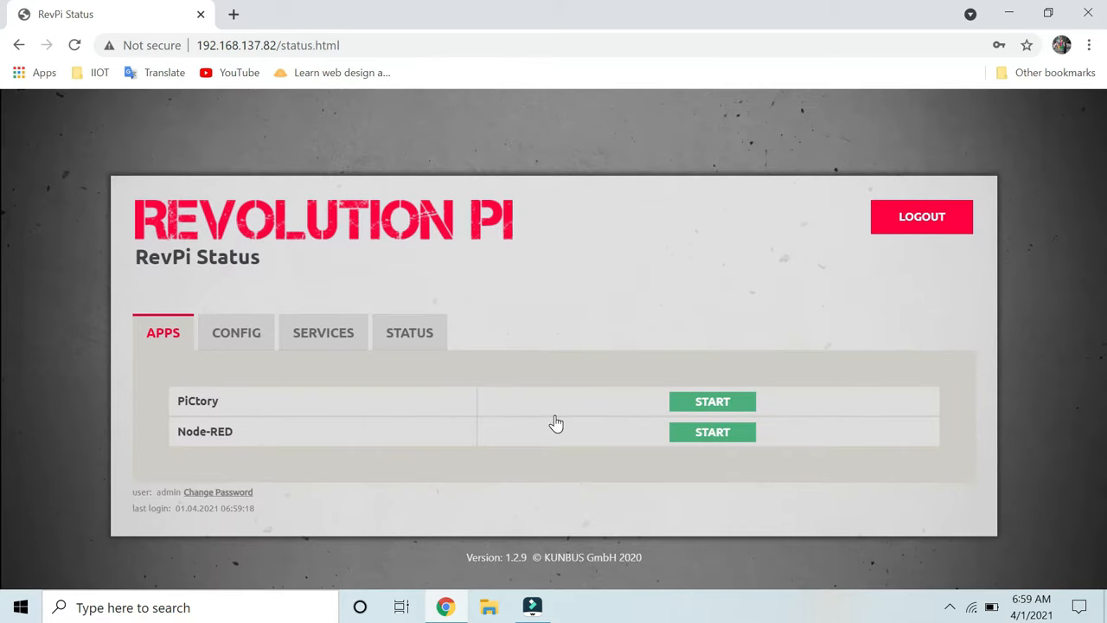
Review the enabled services list, return to Apps and start Node-RED on the RevPi.
{"action": "left_click", "coordinate": [320, 331]}
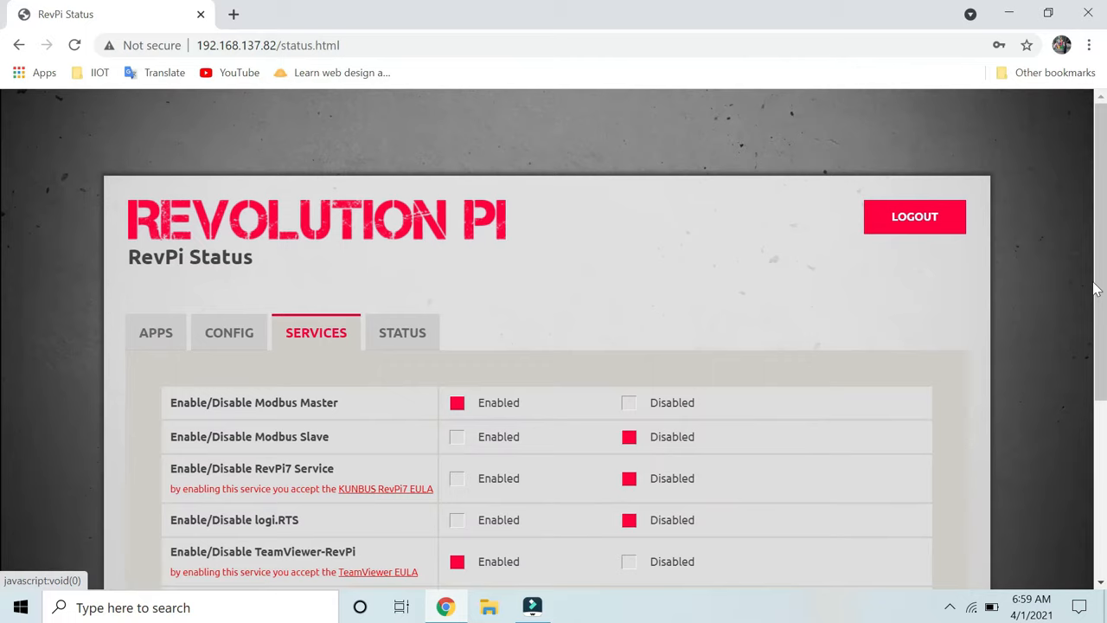
{"action": "scroll", "coordinate": [2, 389], "scroll_direction": "down", "scroll_amount": 3}
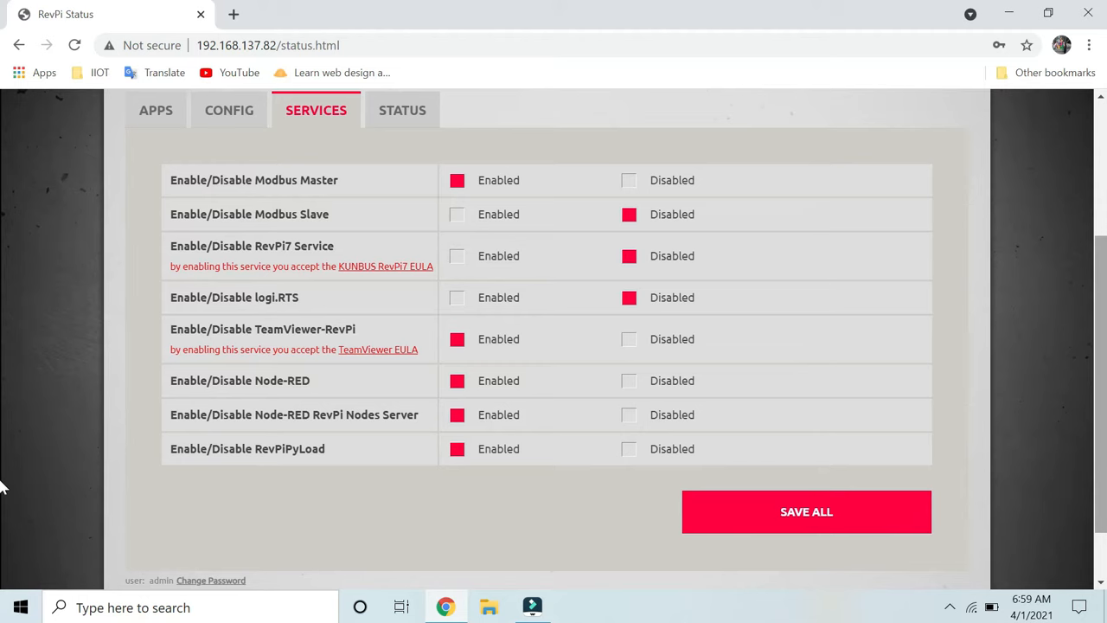
{"action": "right_click", "coordinate": [1103, 481]}
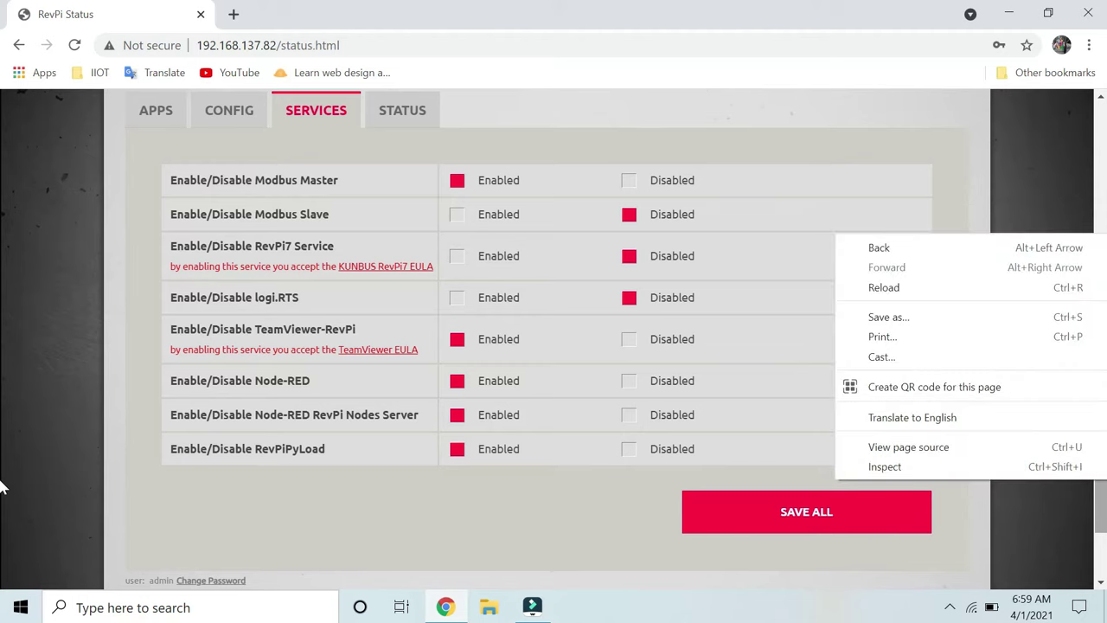
{"action": "left_click", "coordinate": [904, 542]}
{"action": "left_click_drag", "start_coordinate": [1100, 397], "coordinate": [1100, 126]}
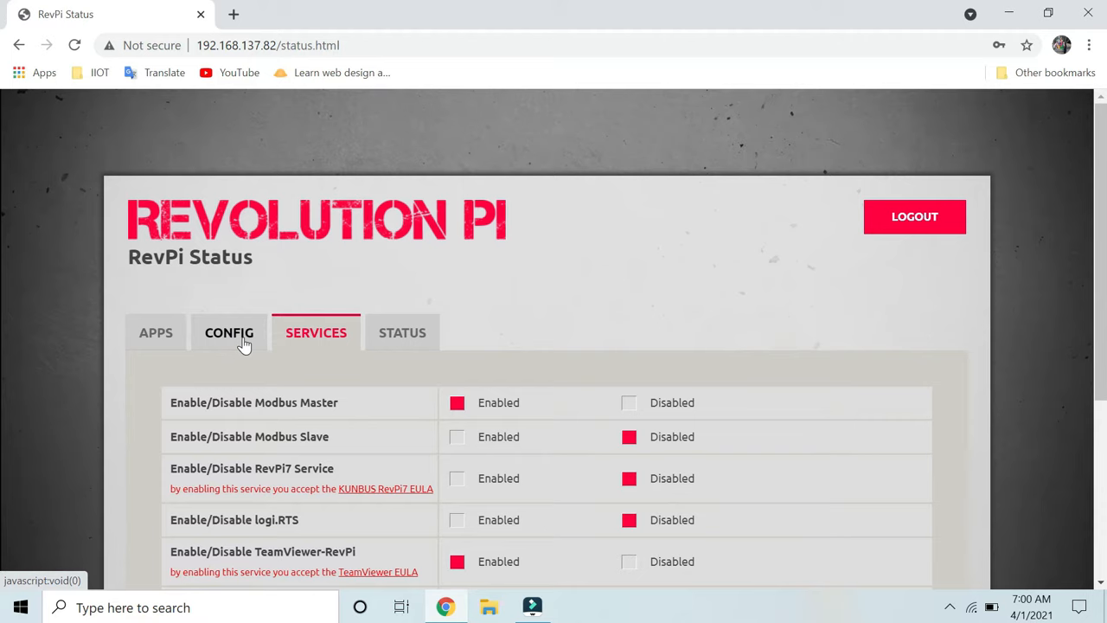
{"action": "left_click", "coordinate": [144, 339]}
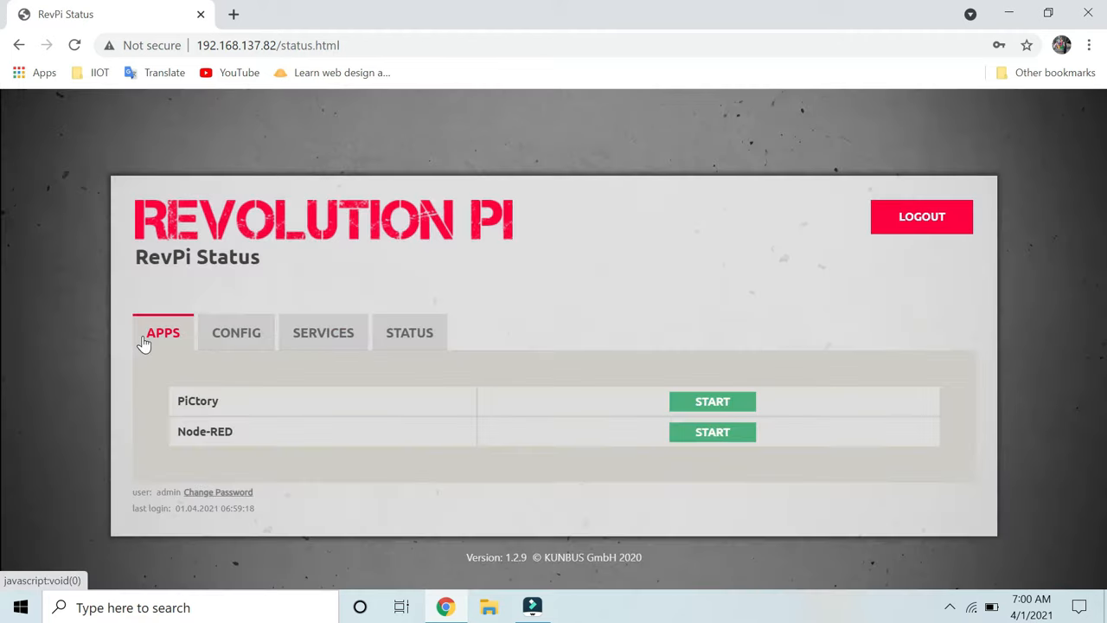
{"action": "left_click", "coordinate": [713, 433]}
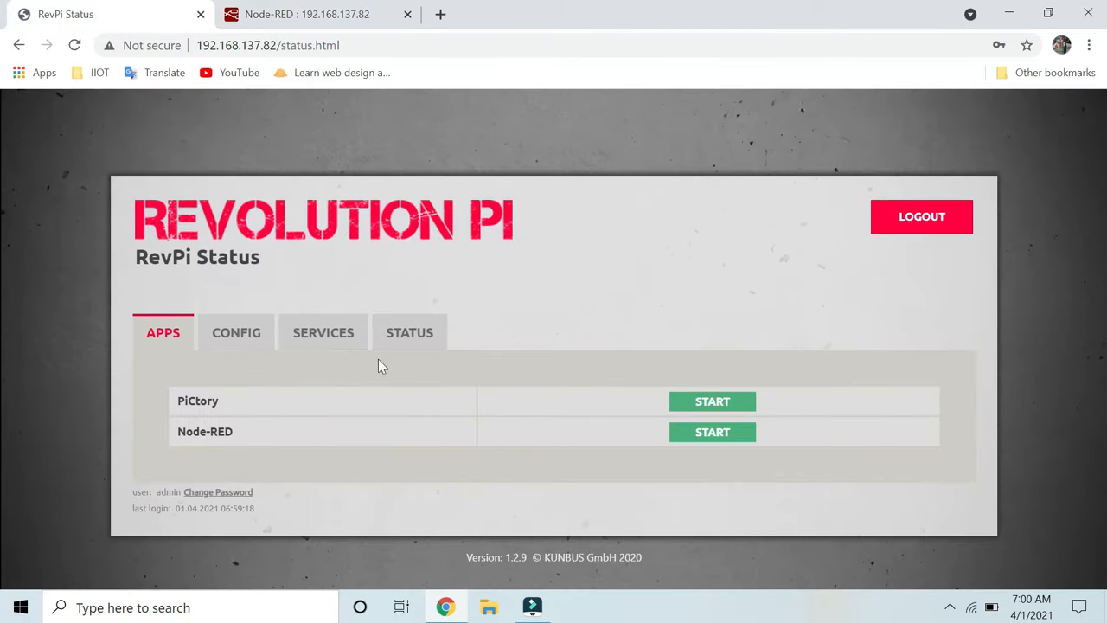
Start PiCtory to view the AIO, DIO, Connect and ModbusTCP Master layout, then return to Node-RED.
{"action": "left_click", "coordinate": [712, 402]}
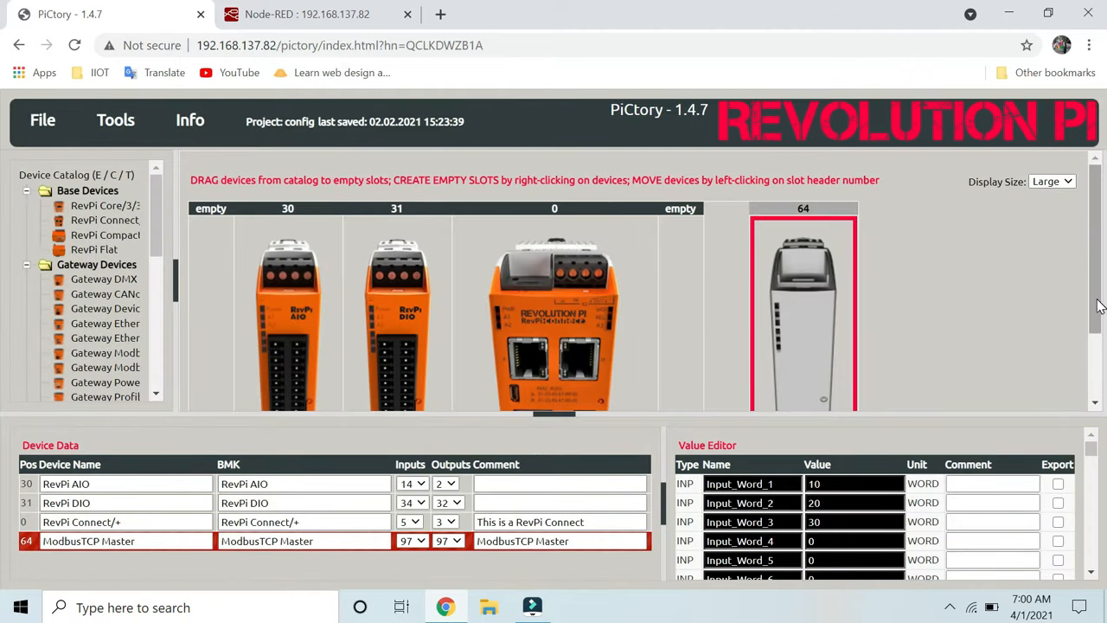
{"action": "left_click_drag", "start_coordinate": [1093, 259], "coordinate": [1093, 355]}
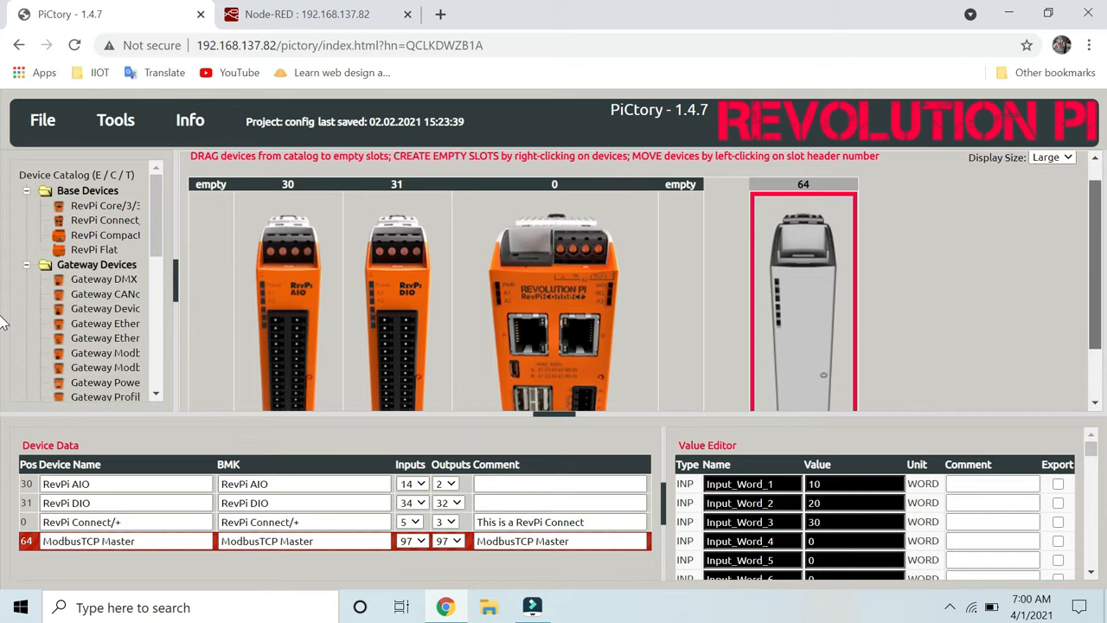
{"action": "scroll", "coordinate": [553, 277], "scroll_direction": "up", "scroll_amount": 3}
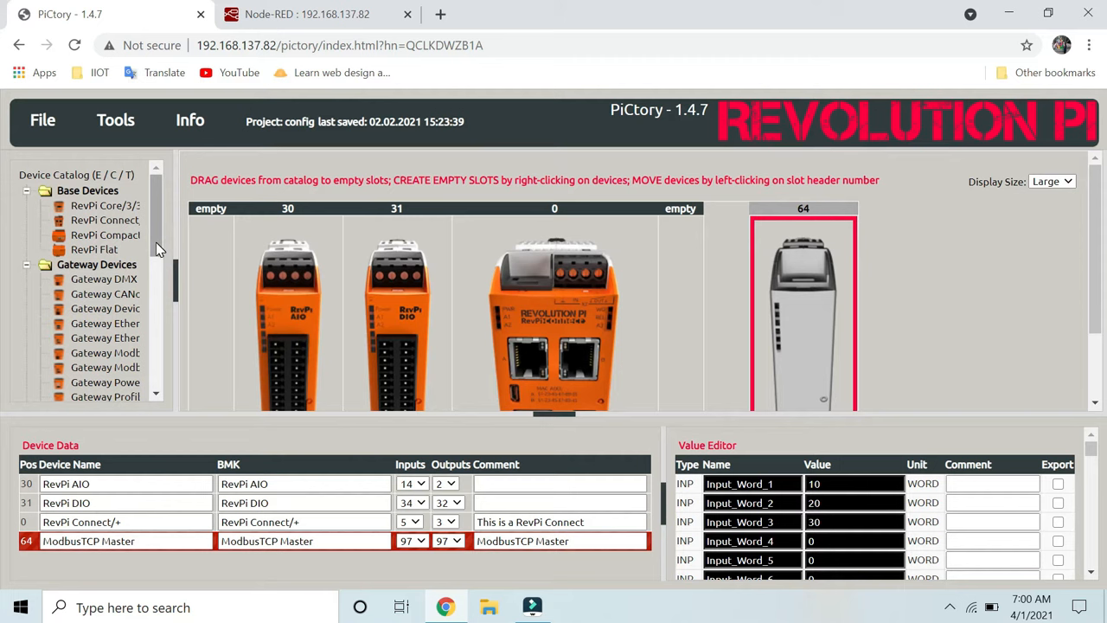
{"action": "left_click_drag", "start_coordinate": [156, 242], "coordinate": [156, 247]}
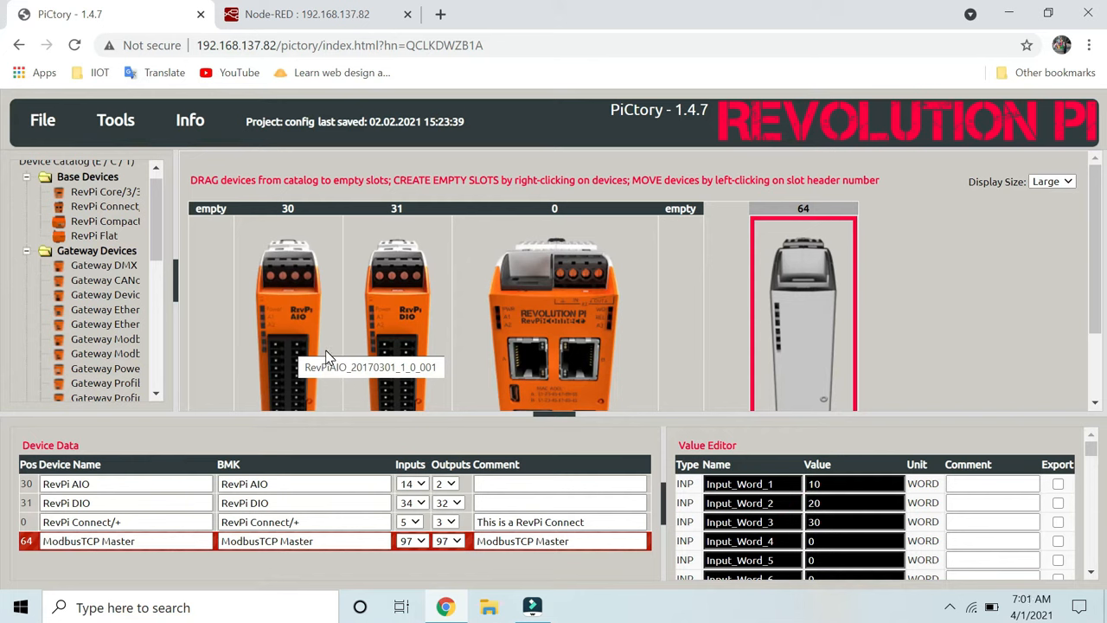
{"action": "left_click", "coordinate": [337, 14]}
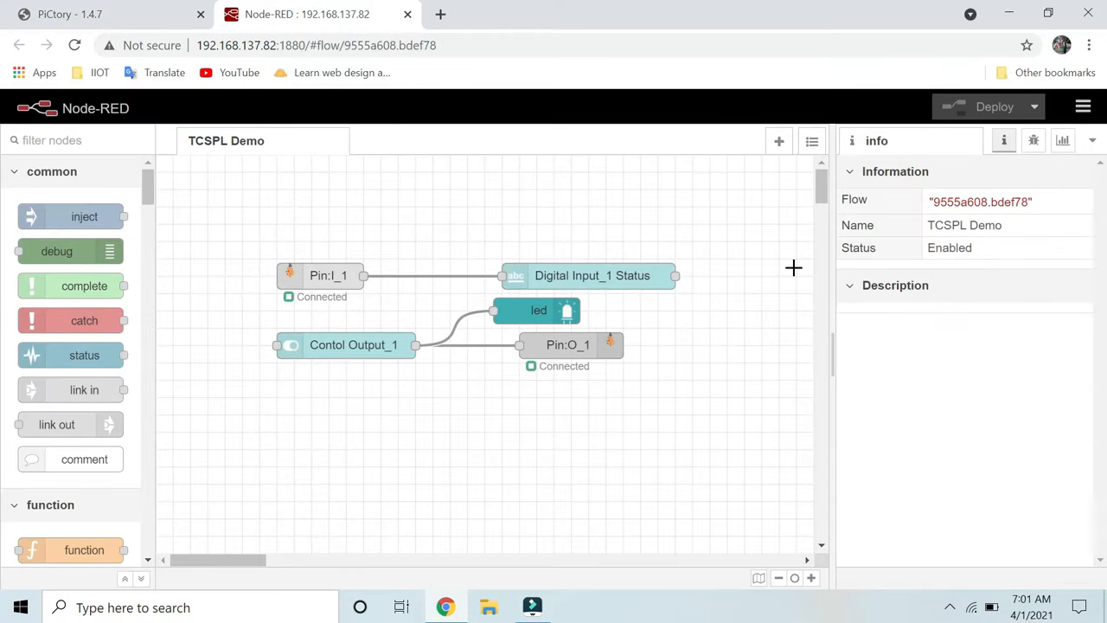
{"action": "mouse_move", "coordinate": [147, 192]}
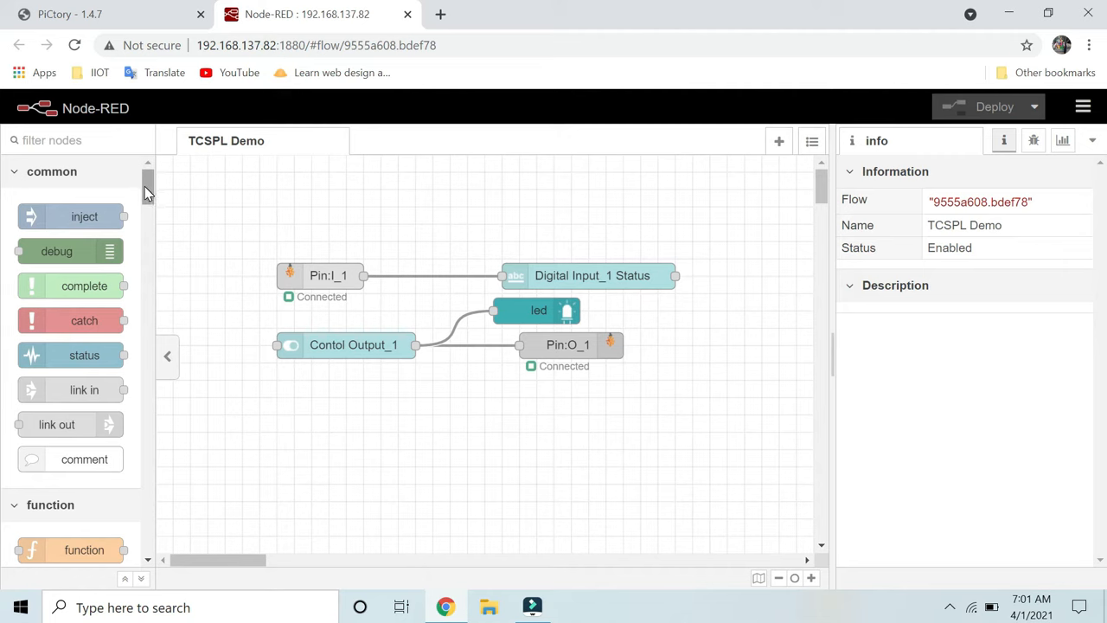
{"action": "left_click_drag", "start_coordinate": [145, 186], "coordinate": [147, 536]}
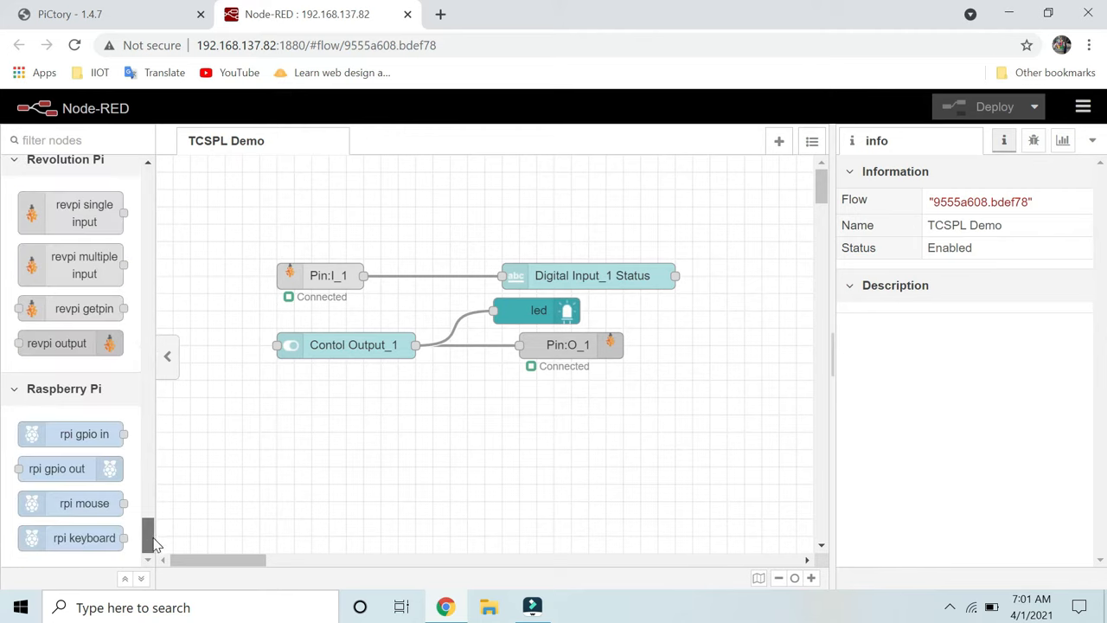
Locate the revpi input node type, select the flow's five nodes and show the dashboard layout settings.
{"action": "left_click", "coordinate": [84, 212]}
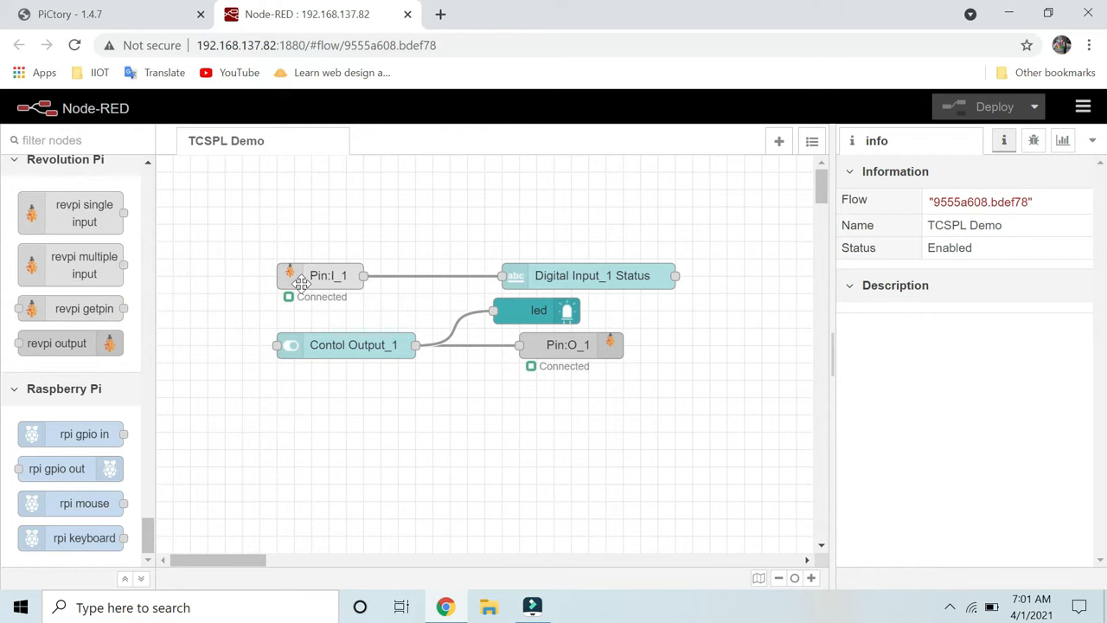
{"action": "left_click", "coordinate": [356, 257]}
{"action": "left_click", "coordinate": [197, 240], "text": "ctrl"}
{"action": "left_click_drag", "start_coordinate": [197, 227], "coordinate": [737, 491]}
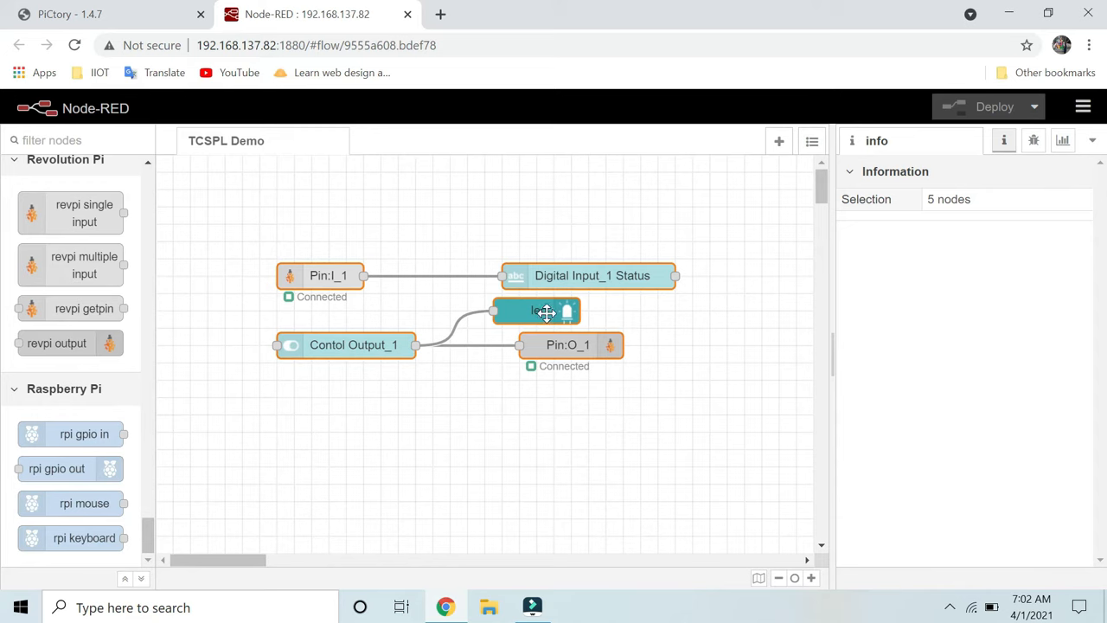
{"action": "left_click", "coordinate": [1065, 142]}
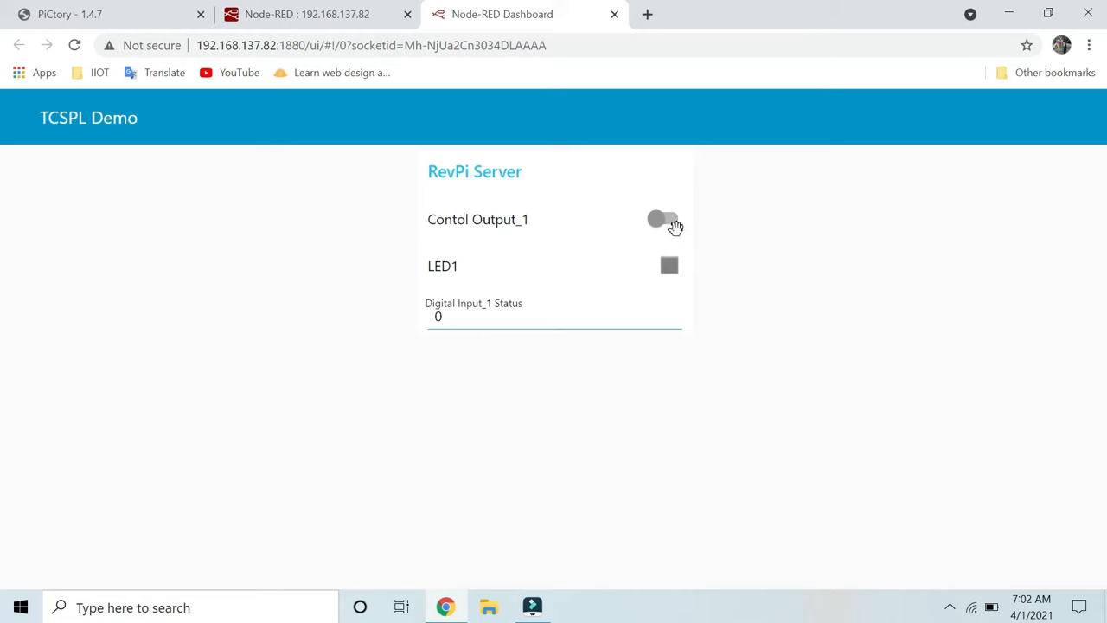
Switch Contol Output_1 on and off again in the dashboard, leaving LED1 red.
{"action": "left_click", "coordinate": [673, 226]}
{"action": "left_click", "coordinate": [666, 225]}
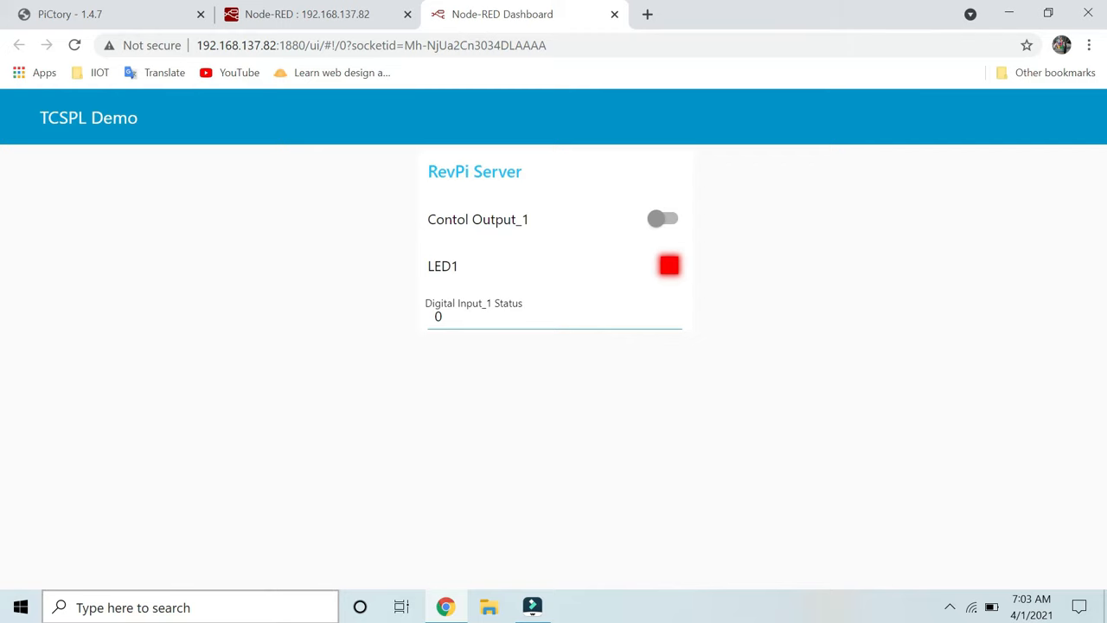
{"action": "left_click", "coordinate": [190, 607]}
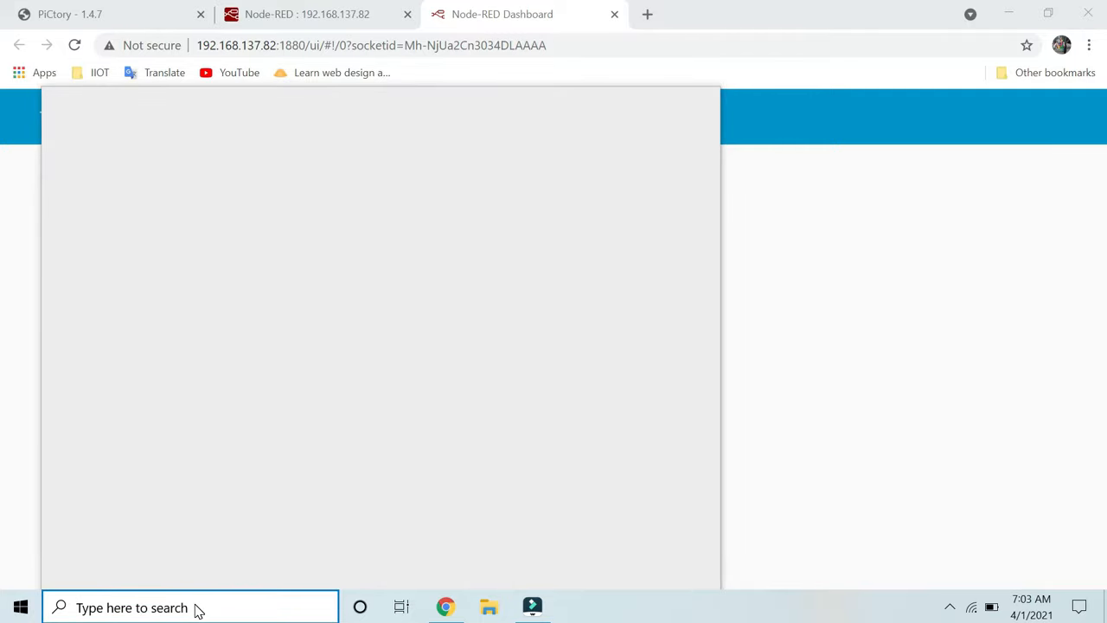
{"action": "type", "text": "ss"}
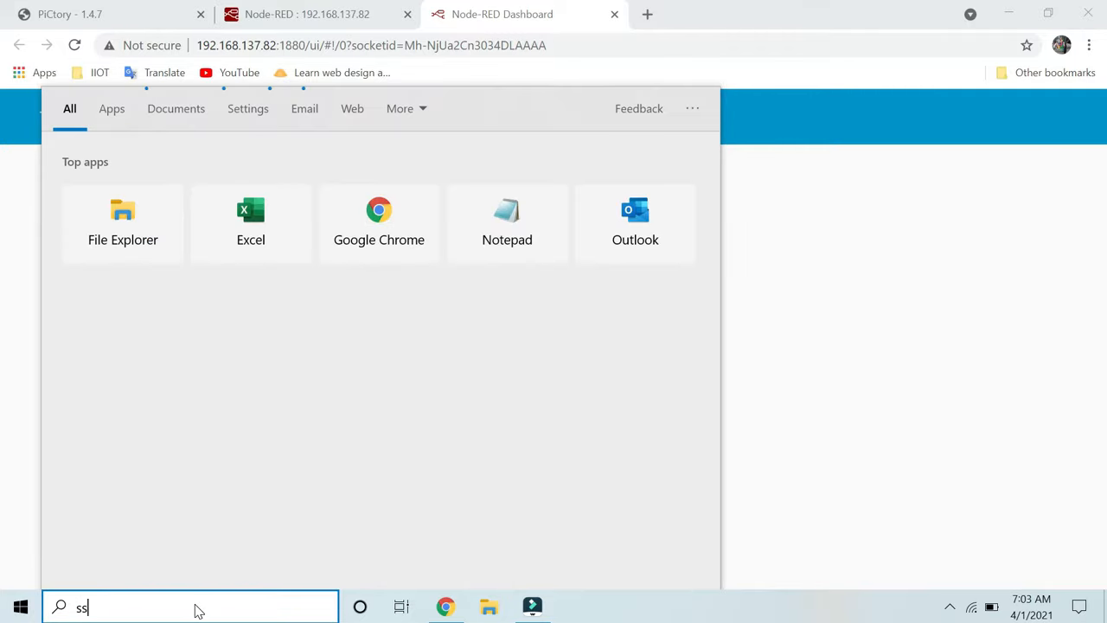
{"action": "type", "text": "h"}
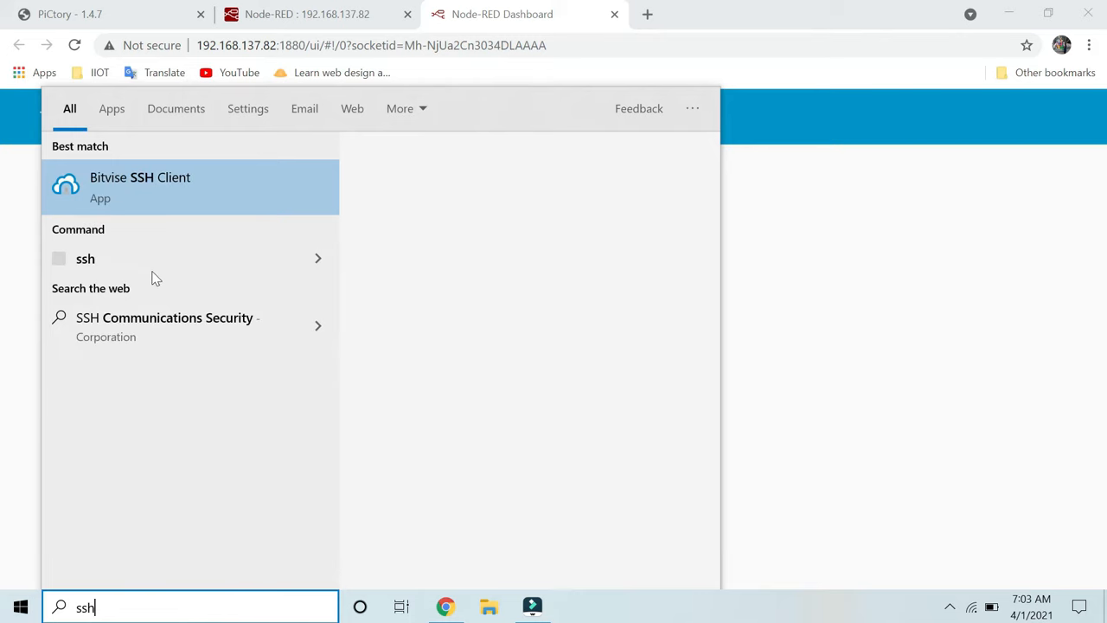
Launch Bitvise SSH Client and log in as pi to the RevPi at 192.168.137.82.
{"action": "left_click", "coordinate": [130, 188]}
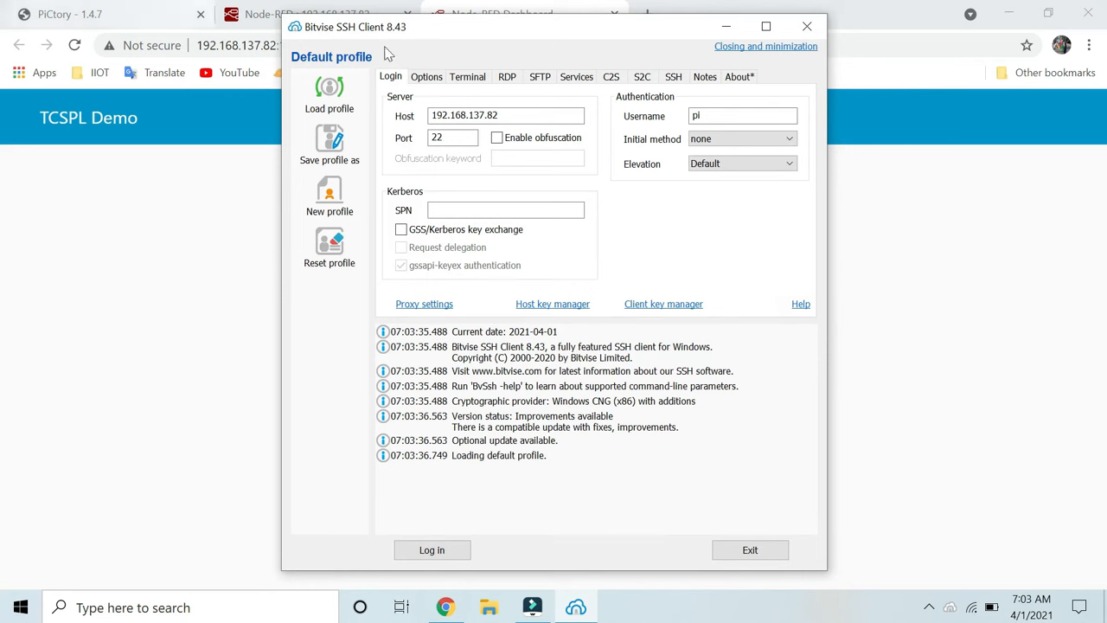
{"action": "left_click", "coordinate": [432, 21]}
{"action": "left_click_drag", "start_coordinate": [526, 34], "coordinate": [582, 79]}
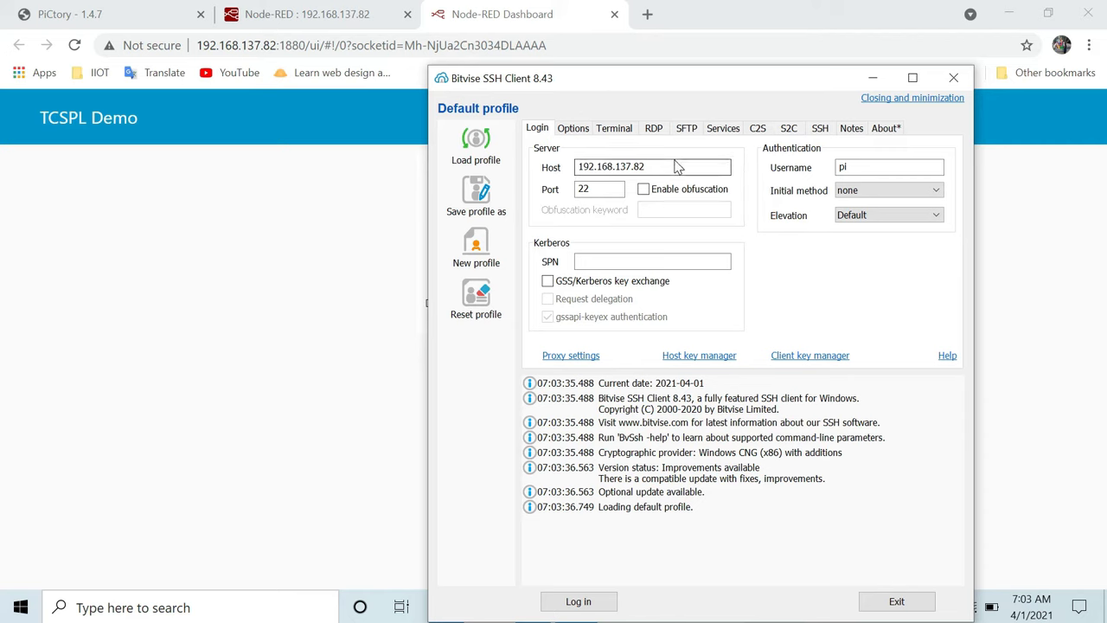
{"action": "left_click", "coordinate": [579, 601]}
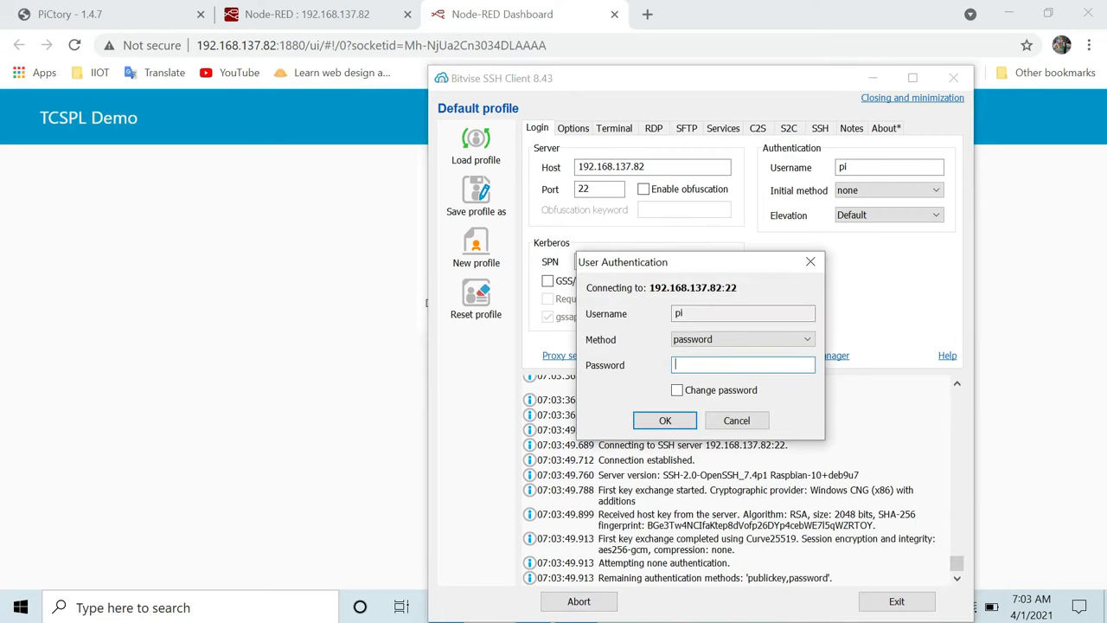
{"action": "left_click", "coordinate": [696, 365]}
{"action": "type", "text": "ra"}
{"action": "type", "text": "pb"}
{"action": "left_click", "coordinate": [665, 420]}
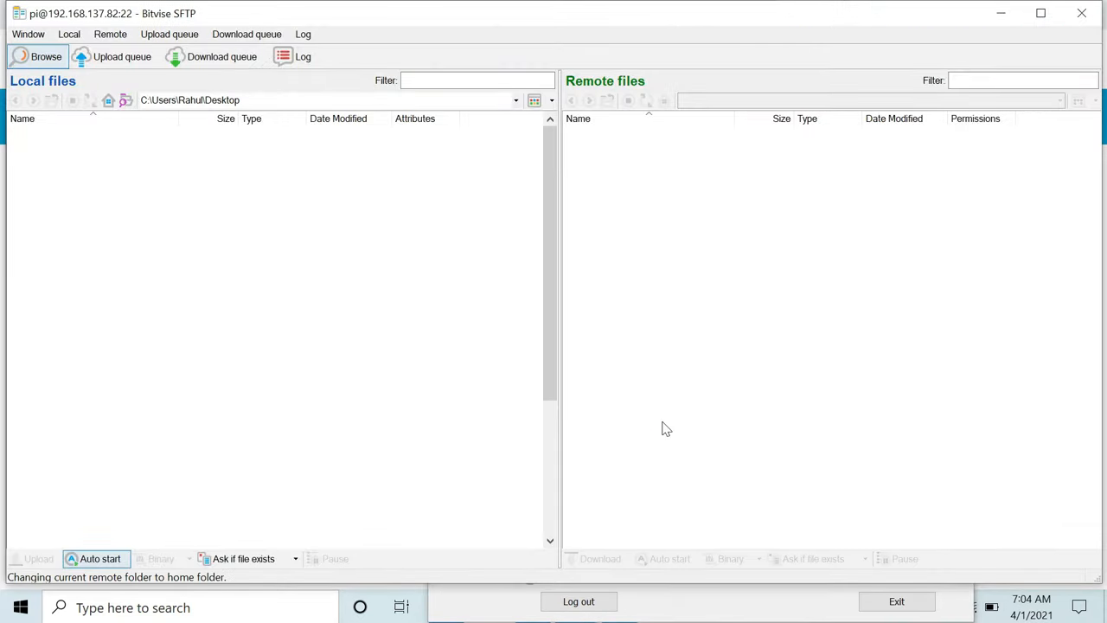
Run 'piTest -d' to list the four modules, then 'piTest -r I_1' to read input I_1 continuously.
{"action": "left_click", "coordinate": [1003, 15]}
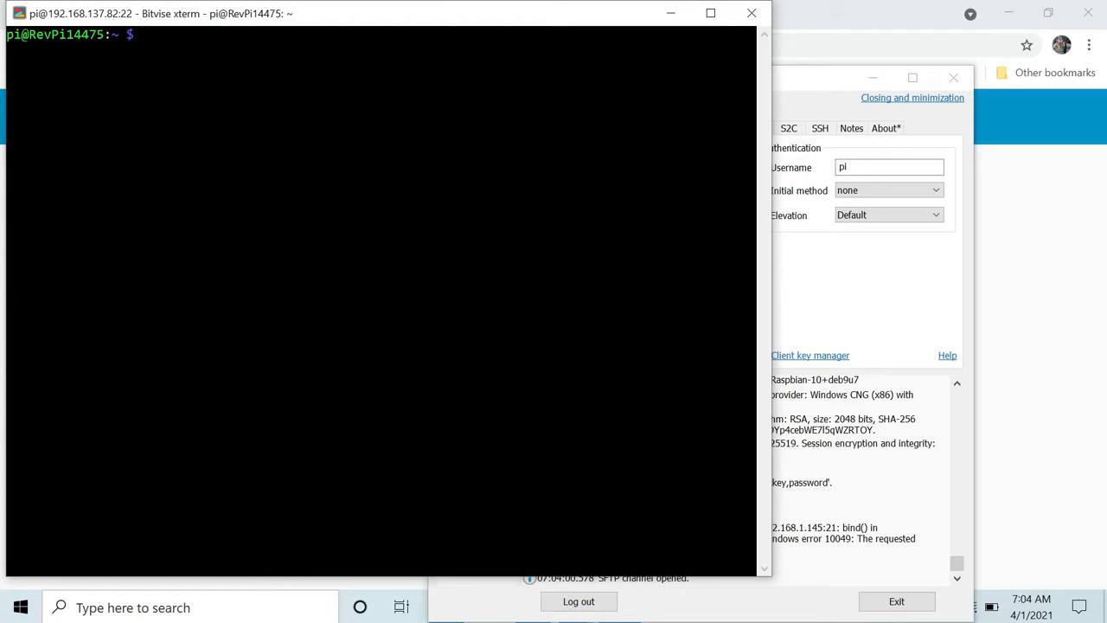
{"action": "type", "text": "piTe"}
{"action": "type", "text": "st"}
{"action": "type", "text": " -d"}
{"action": "key", "text": "Return"}
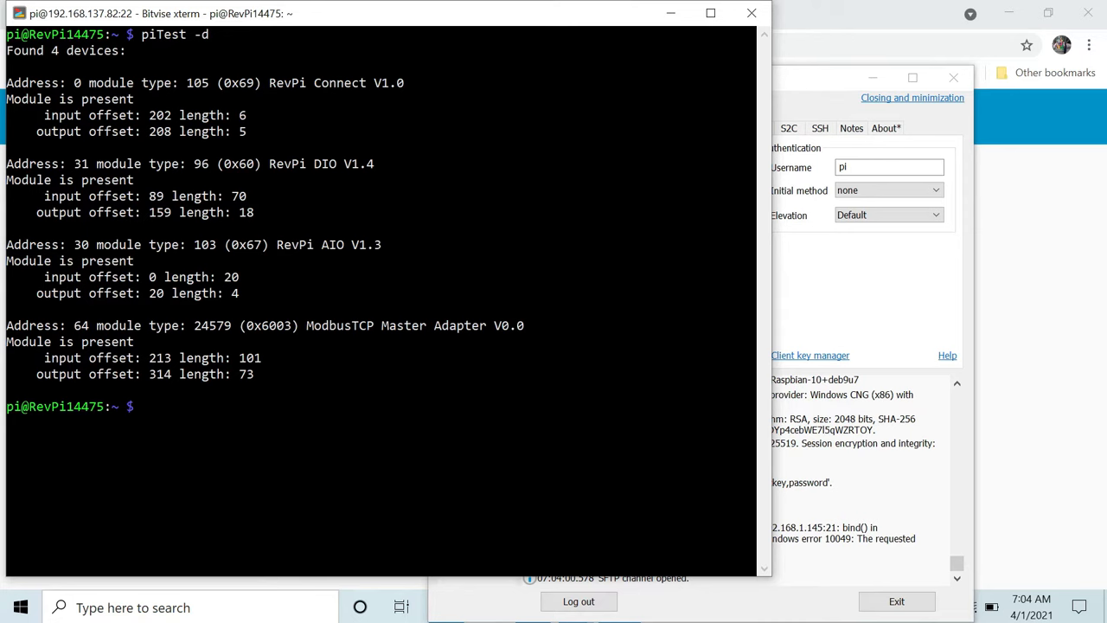
{"action": "key", "text": "Up"}
{"action": "key", "text": "BackSpace"}
{"action": "type", "text": "r "}
{"action": "type", "text": "I"}
{"action": "type", "text": "_1"}
{"action": "key", "text": "Return"}
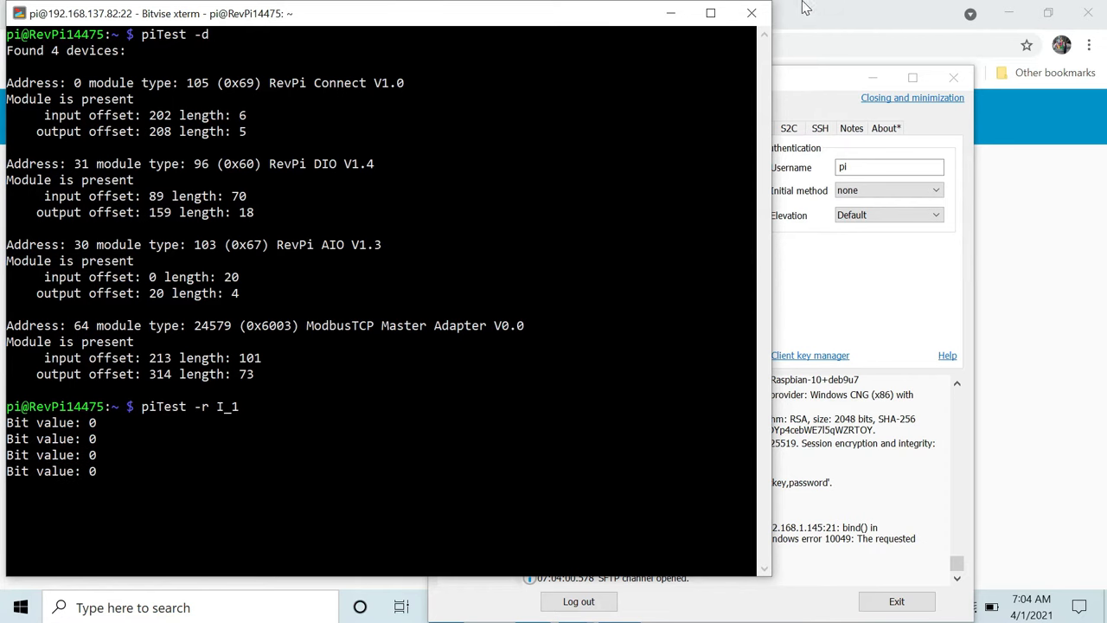
{"action": "left_click_drag", "start_coordinate": [766, 129], "coordinate": [477, 130]}
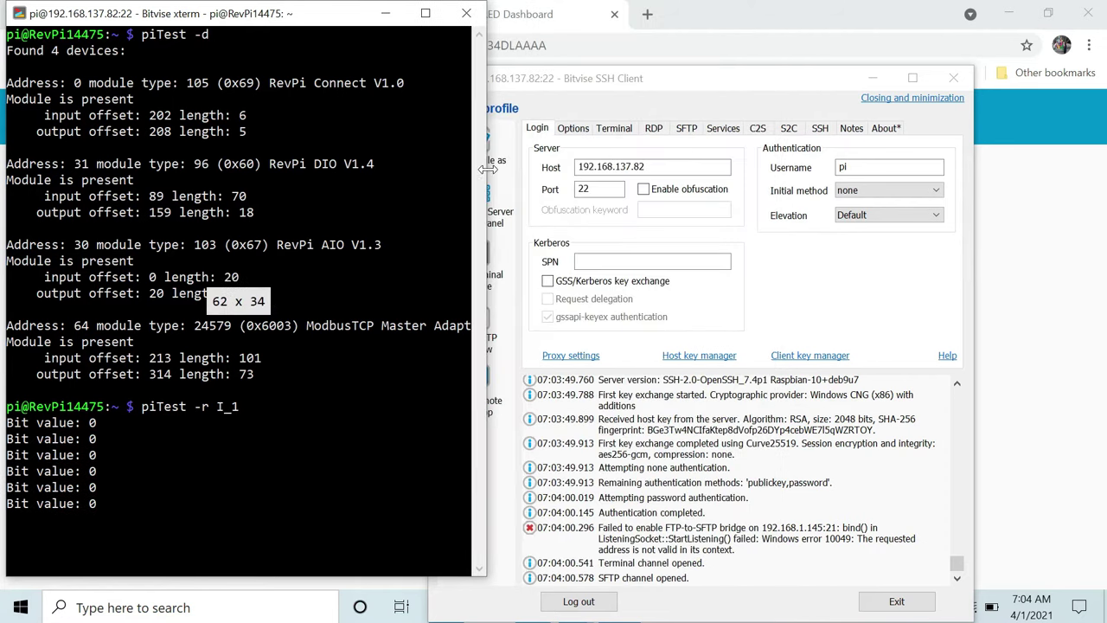
Place the terminal beside the dashboard and switch the reading to 'piTest -r O_1'.
{"action": "left_click", "coordinate": [873, 78]}
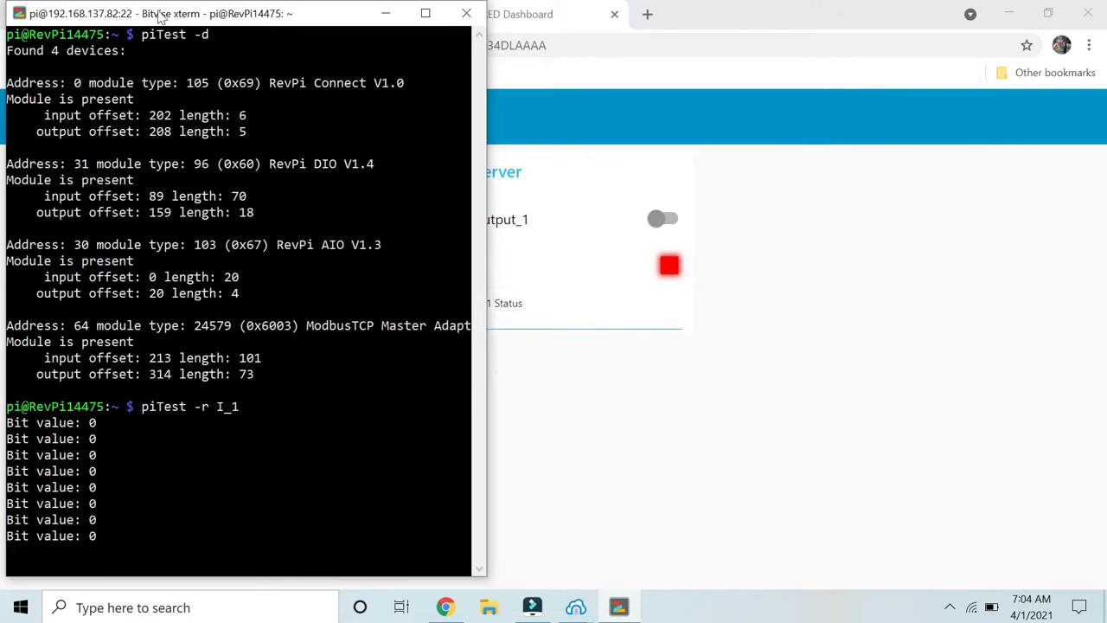
{"action": "mouse_move", "coordinate": [160, 15]}
{"action": "left_mouse_down"}
{"action": "mouse_move", "coordinate": [914, 20]}
{"action": "mouse_move", "coordinate": [905, 28]}
{"action": "left_mouse_up"}
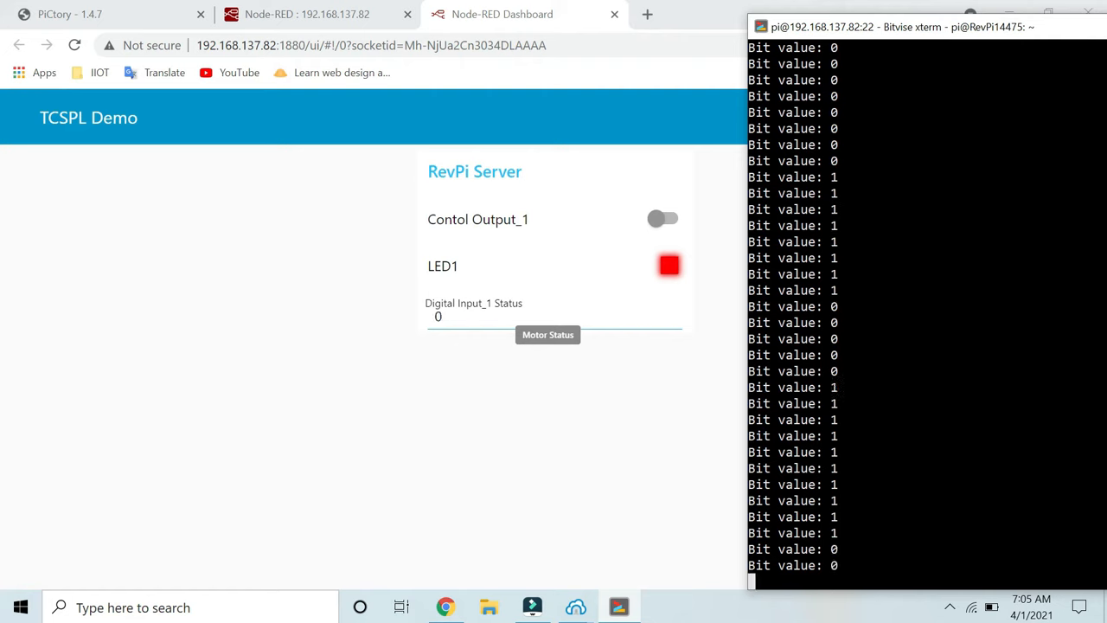
{"action": "key", "text": "ctrl+c"}
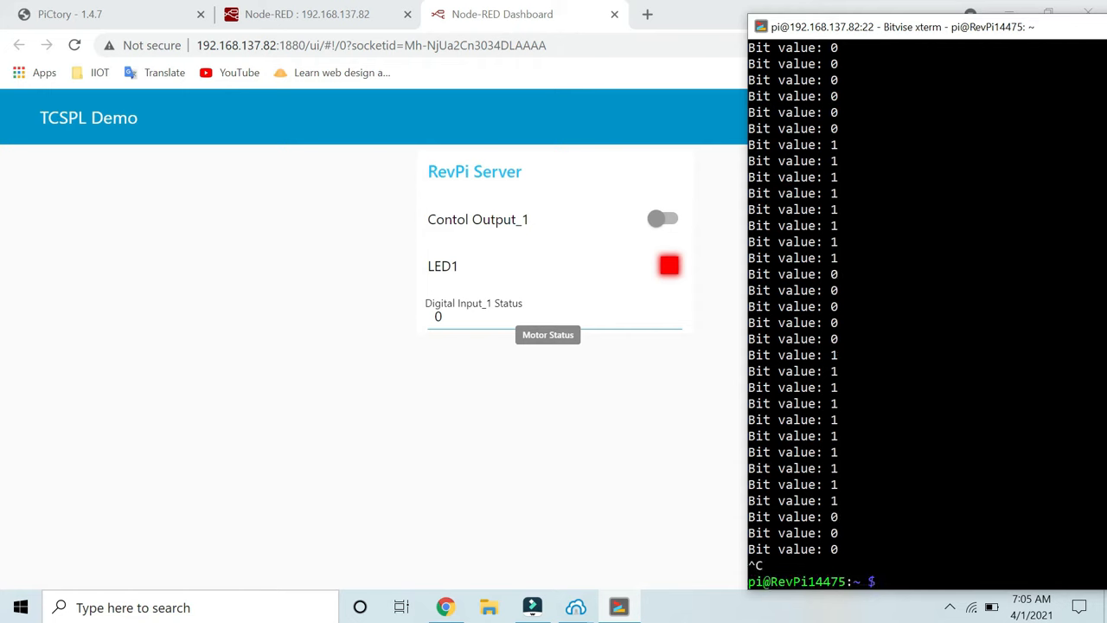
{"action": "key", "text": "Up"}
{"action": "key", "text": "BackSpace"}
{"action": "key", "text": "BackSpace"}
{"action": "key", "text": "BackSpace"}
{"action": "type", "text": "O"}
{"action": "type", "text": "_1"}
{"action": "key", "text": "Return"}
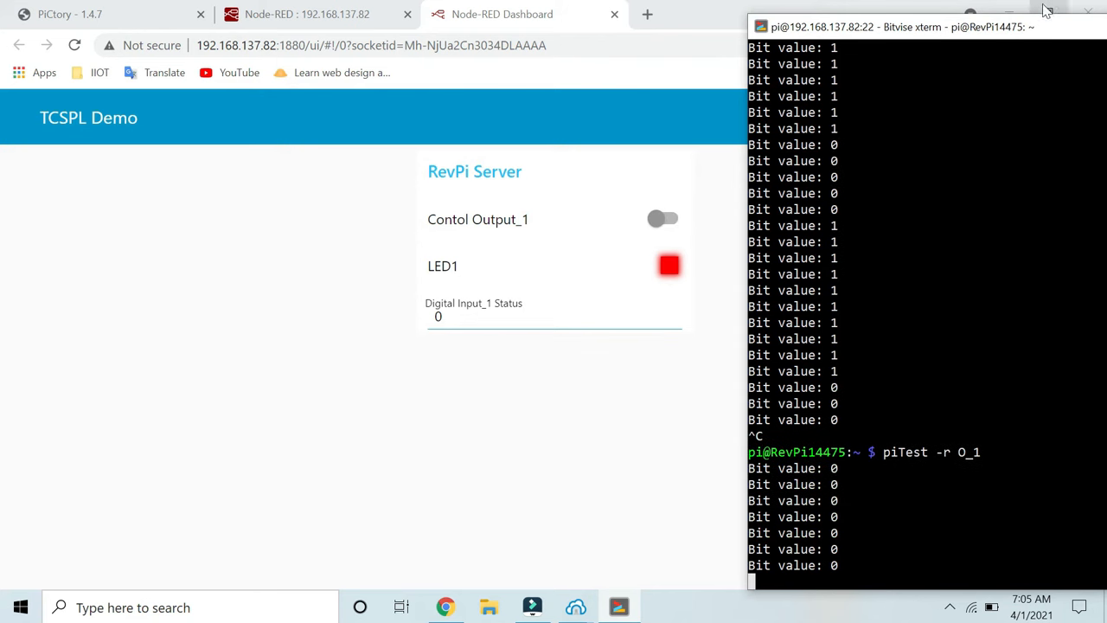
{"action": "key", "text": "super+Down"}
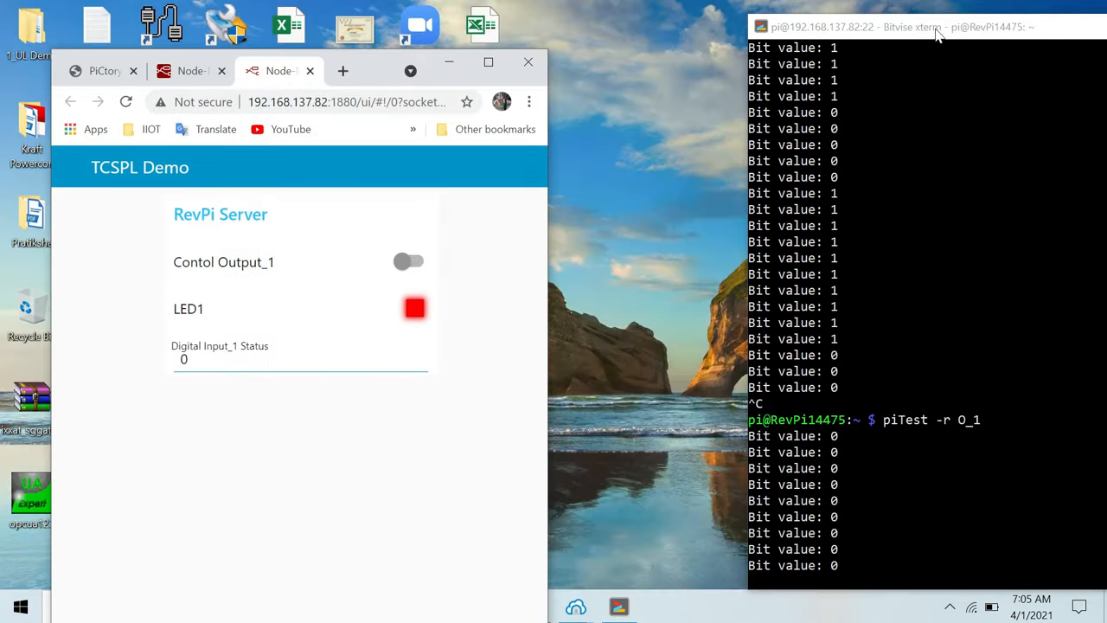
Toggle Control Output_1 on and off while watching O_1 read 1 then 0, then close the terminal.
{"action": "left_click_drag", "start_coordinate": [938, 27], "coordinate": [776, 69]}
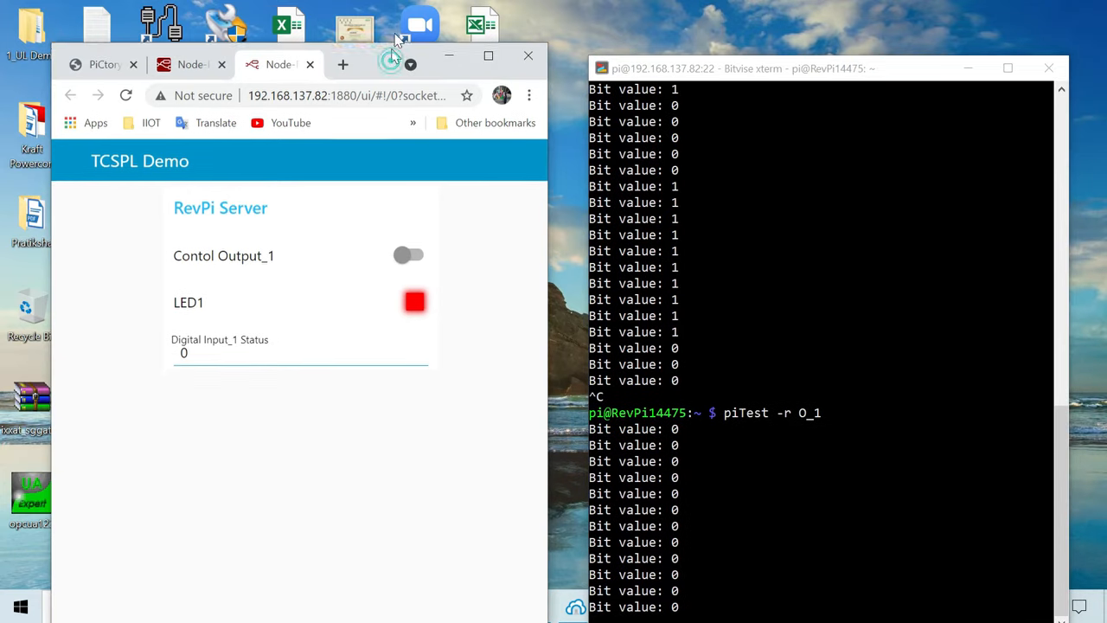
{"action": "left_click_drag", "start_coordinate": [393, 70], "coordinate": [402, 44]}
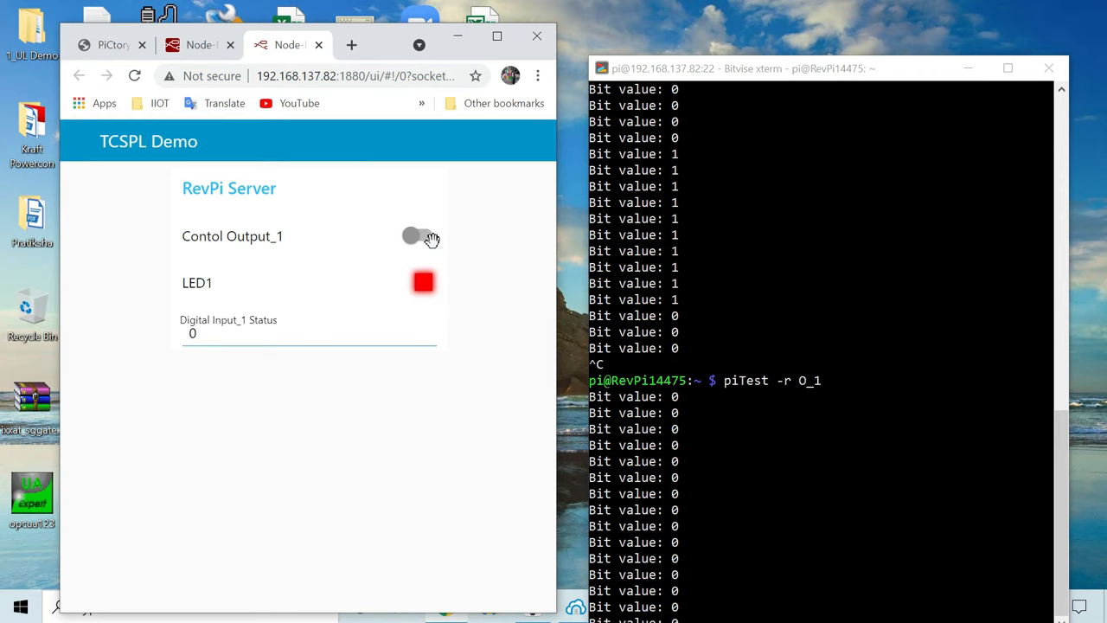
{"action": "left_click", "coordinate": [416, 236]}
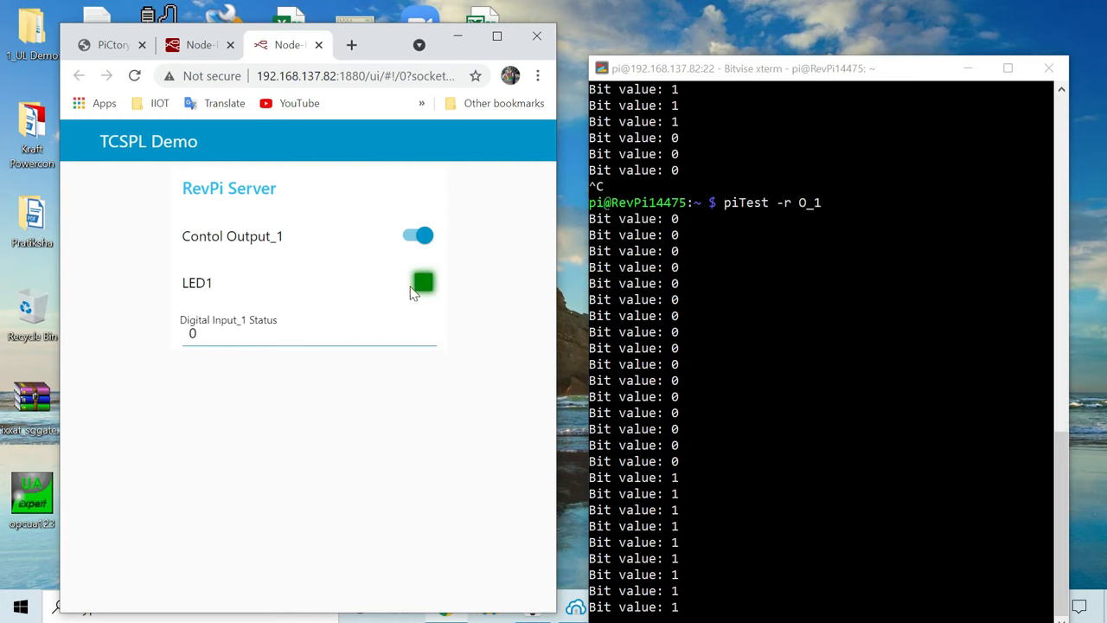
{"action": "left_click", "coordinate": [410, 240]}
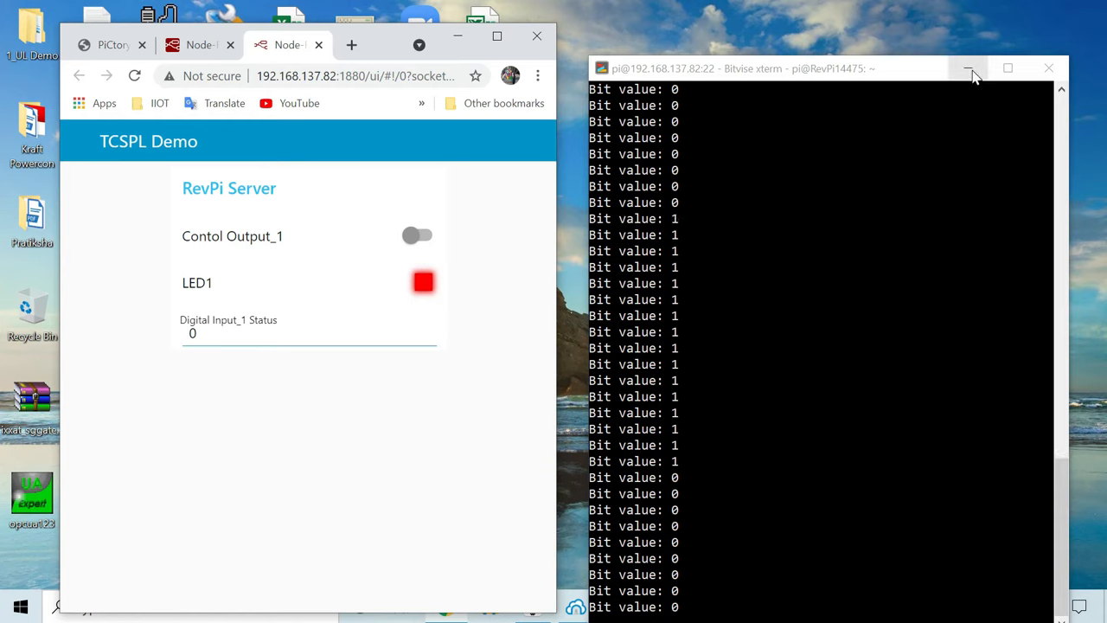
{"action": "left_click", "coordinate": [1051, 68]}
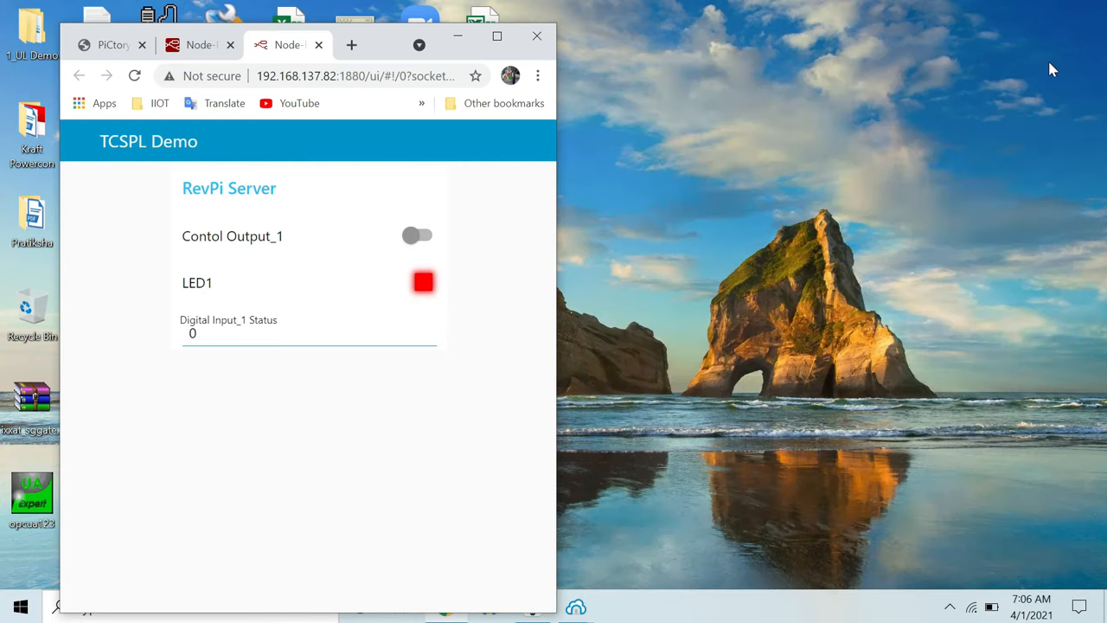
{"action": "left_click", "coordinate": [497, 36]}
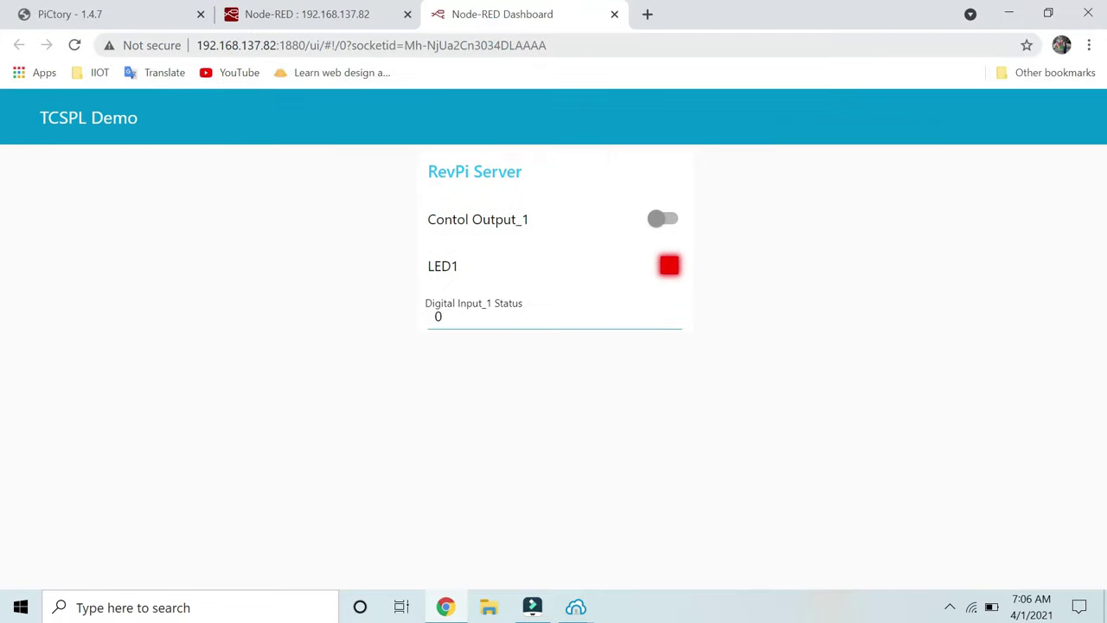
Review the RevPi DIO module's input and output values in PiCtory, then return to the Node-RED flow.
{"action": "left_click", "coordinate": [95, 14]}
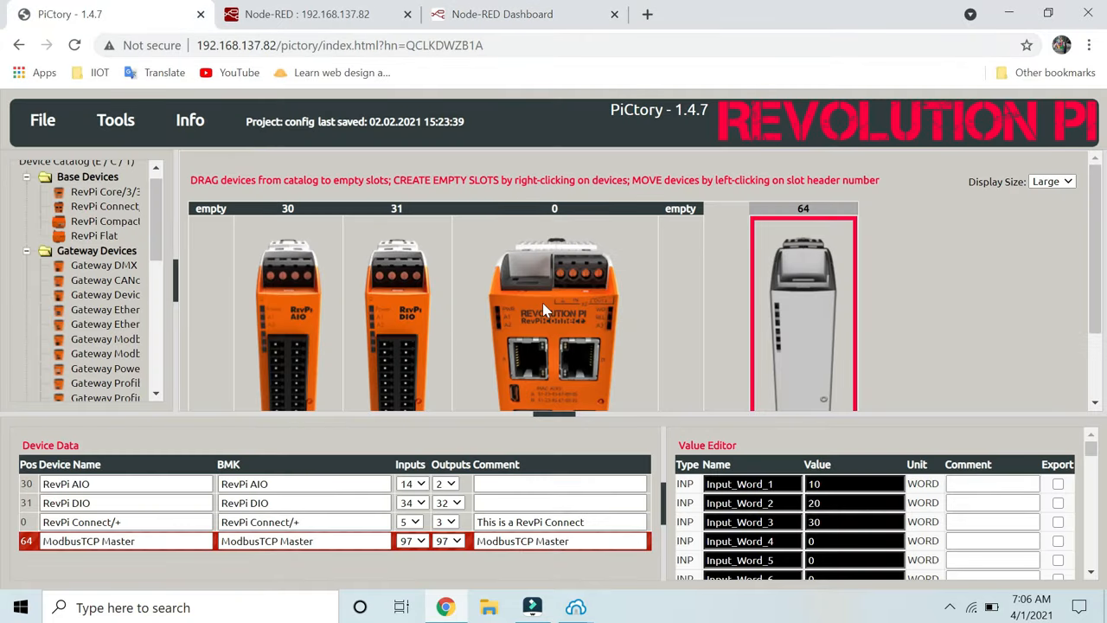
{"action": "left_click", "coordinate": [403, 346]}
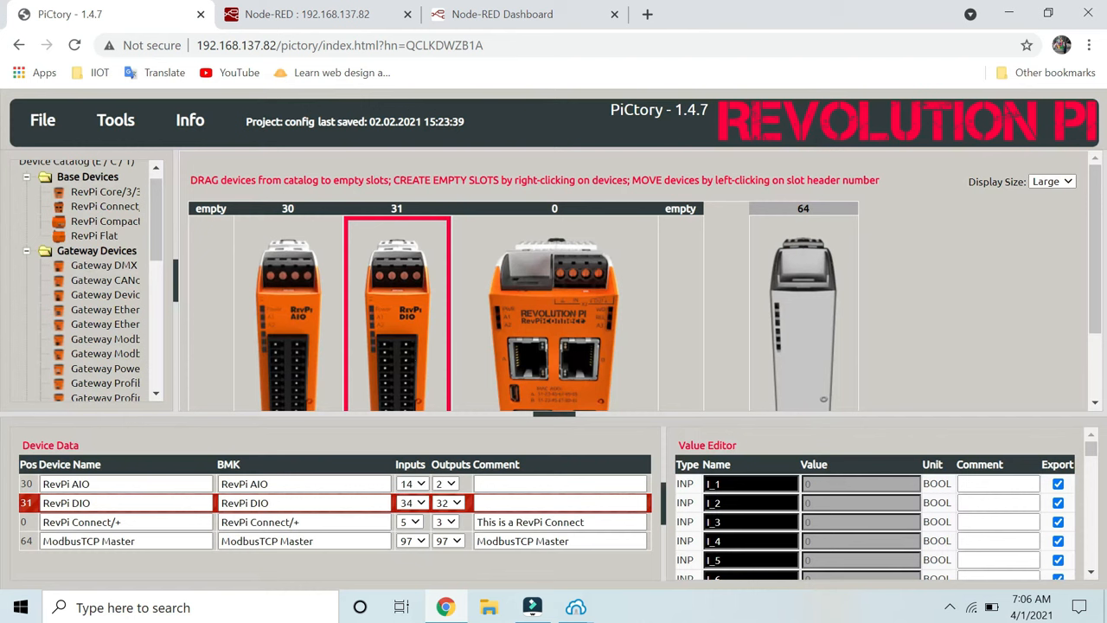
{"action": "left_click", "coordinate": [1091, 572]}
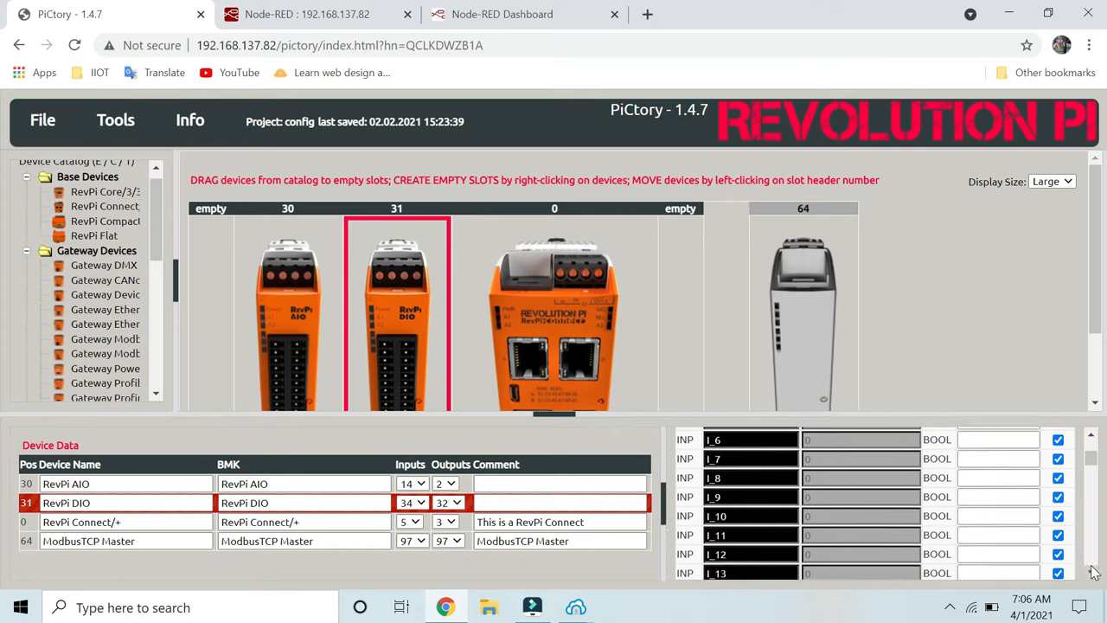
{"action": "left_click", "coordinate": [1093, 573]}
{"action": "left_click", "coordinate": [1094, 573]}
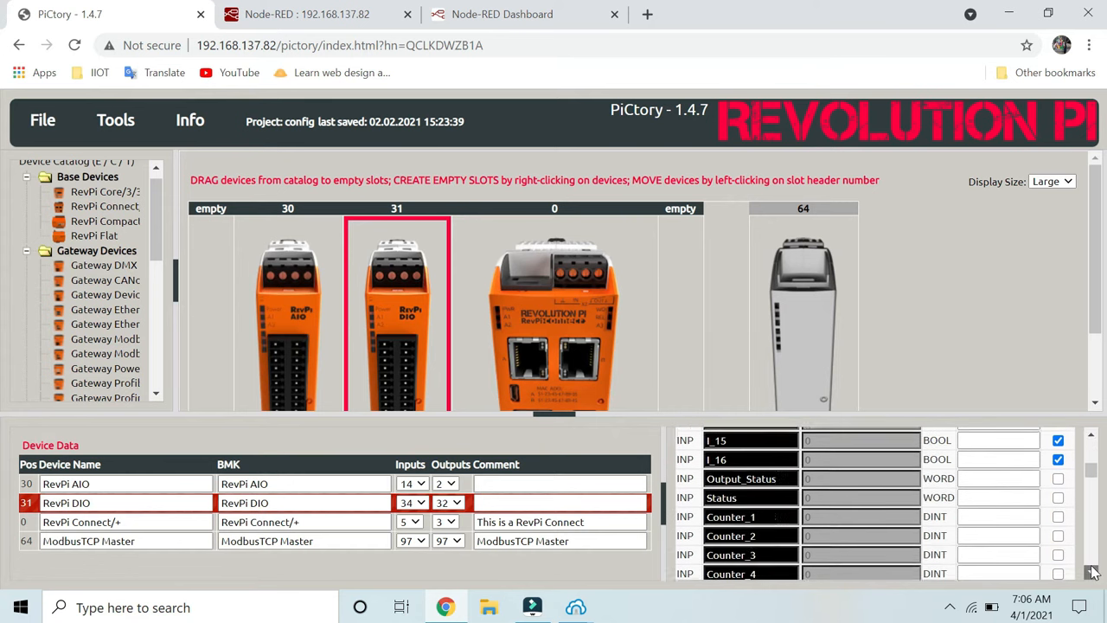
{"action": "left_click", "coordinate": [1093, 572]}
{"action": "left_click", "coordinate": [1092, 571]}
{"action": "left_click", "coordinate": [1092, 571]}
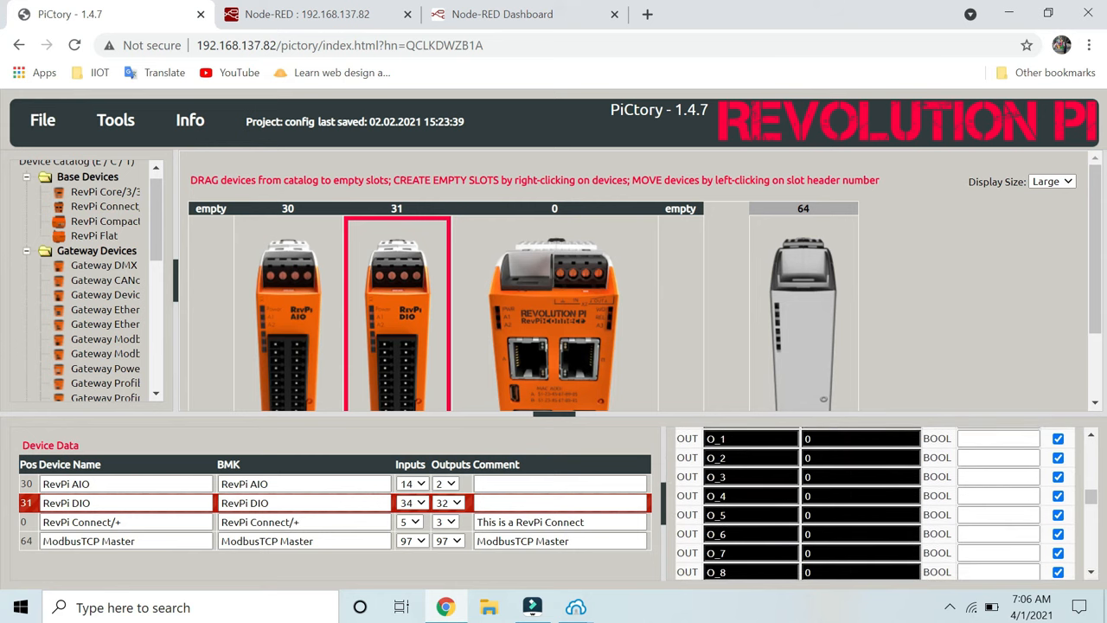
{"action": "left_click", "coordinate": [1093, 575]}
{"action": "left_click", "coordinate": [1094, 575]}
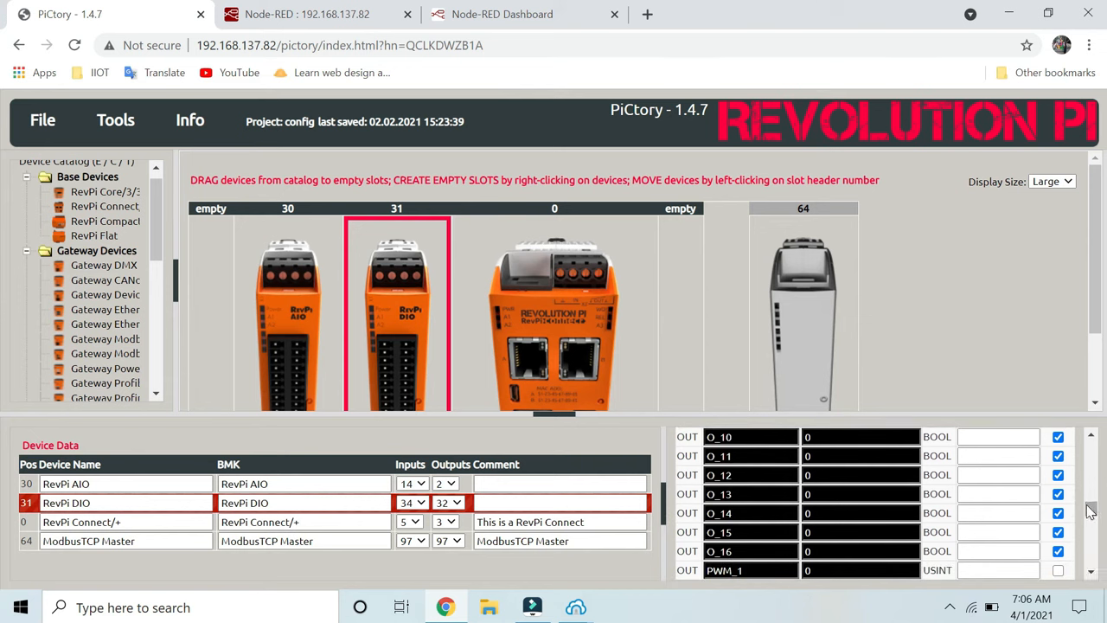
{"action": "left_click_drag", "start_coordinate": [1092, 511], "coordinate": [1091, 469]}
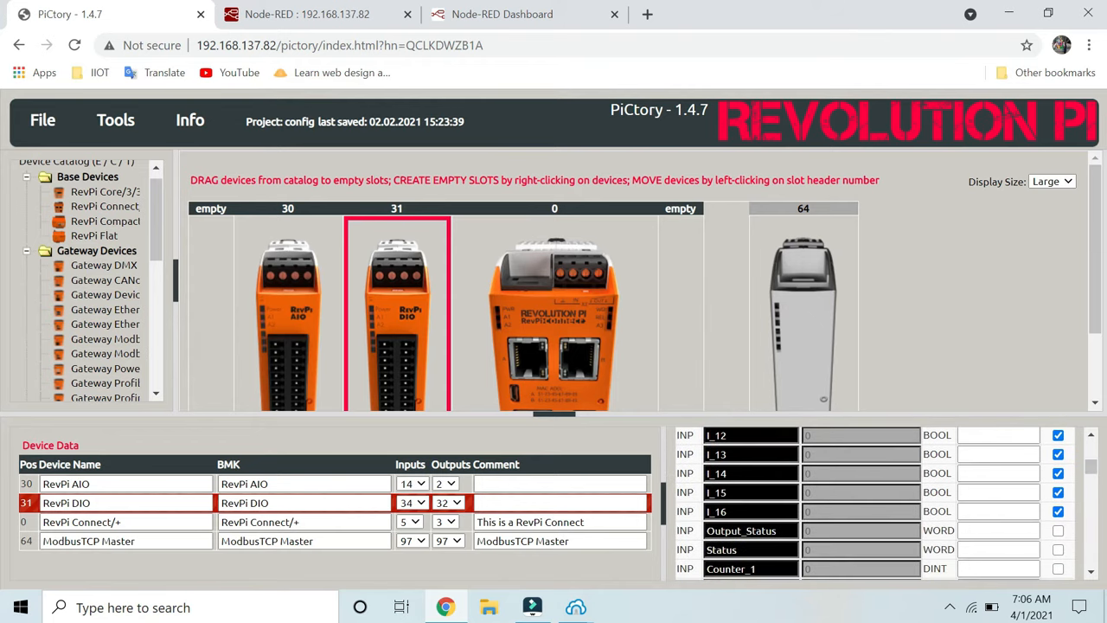
{"action": "left_click", "coordinate": [352, 7]}
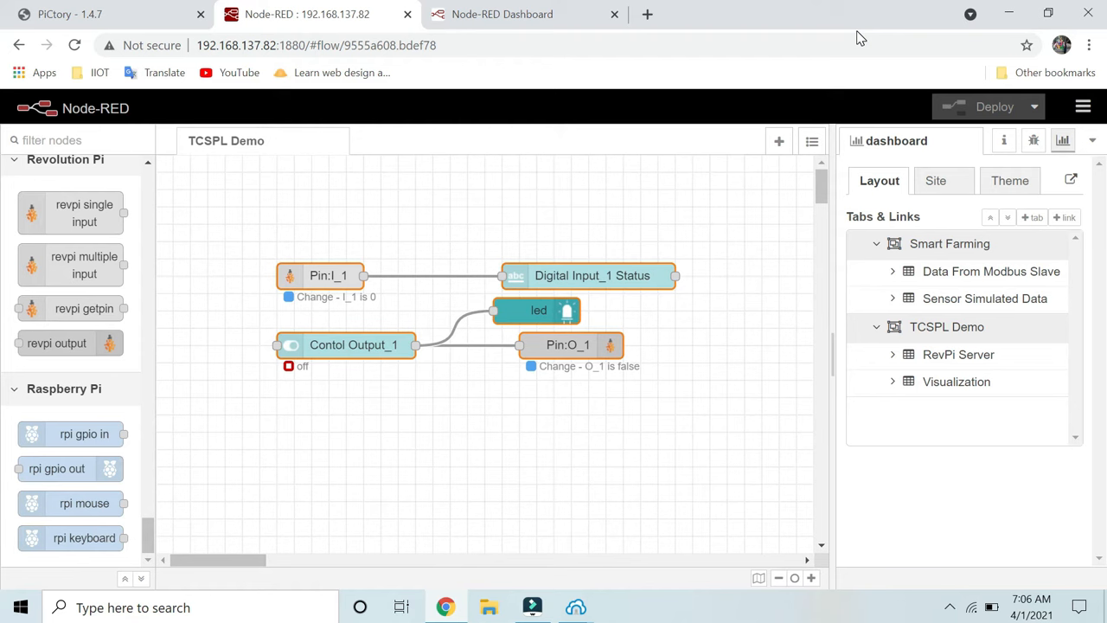
{"action": "mouse_move", "coordinate": [575, 607]}
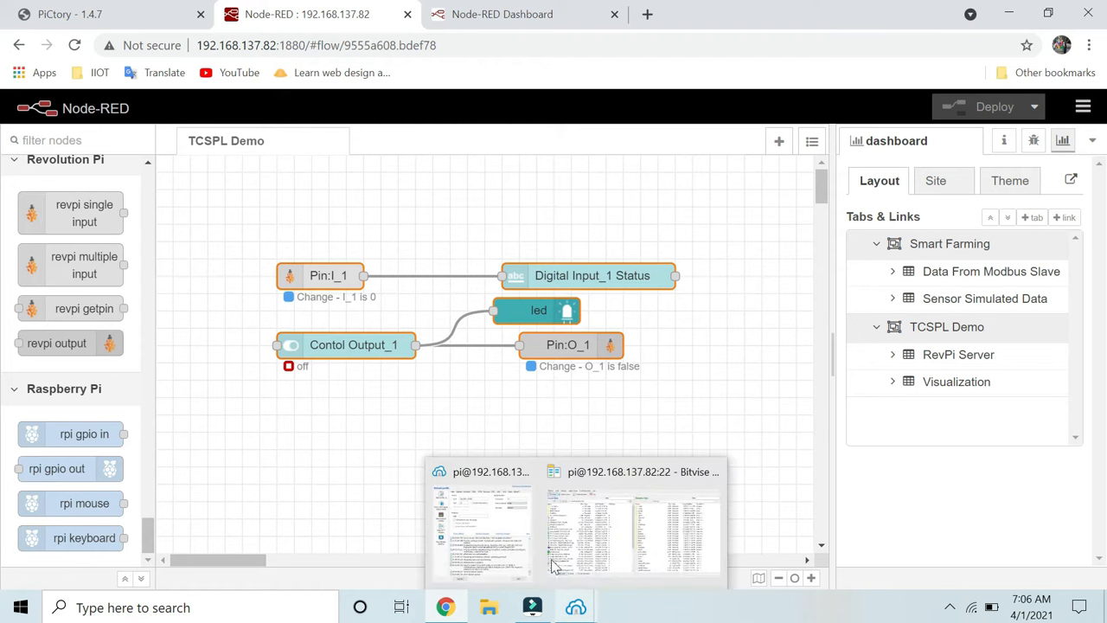
Bring the Node-RED Dashboard tab forward, showing LED1 red and Digital Input_1 Status 0.
{"action": "left_click", "coordinate": [522, 14]}
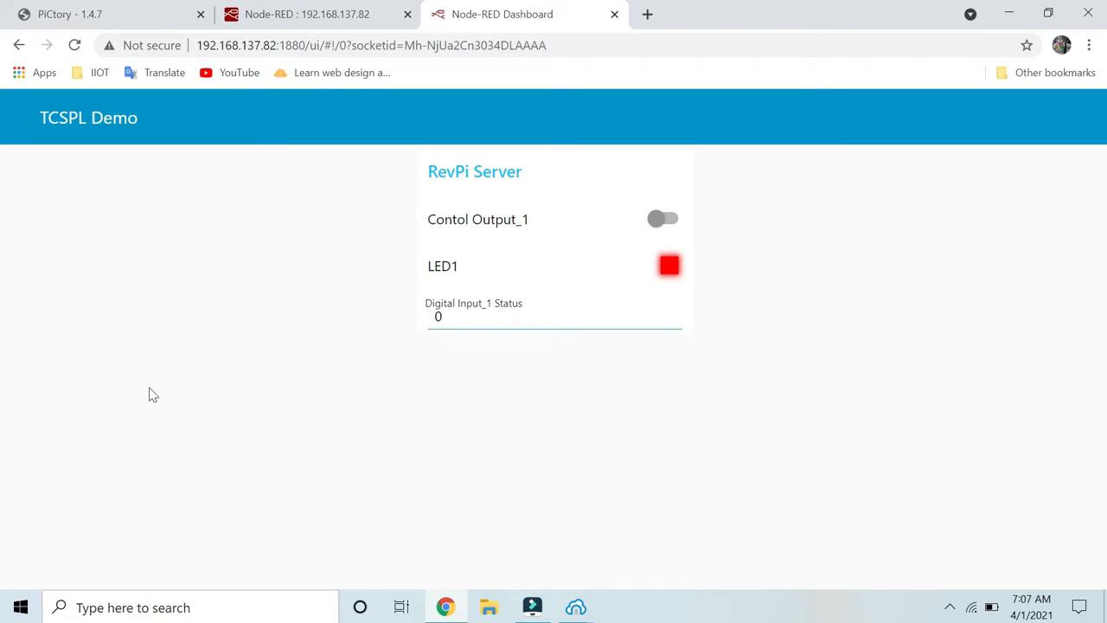
Launch TeamViewer from Windows search and maximize its window on the RevPi14475 chat.
{"action": "left_click", "coordinate": [179, 607]}
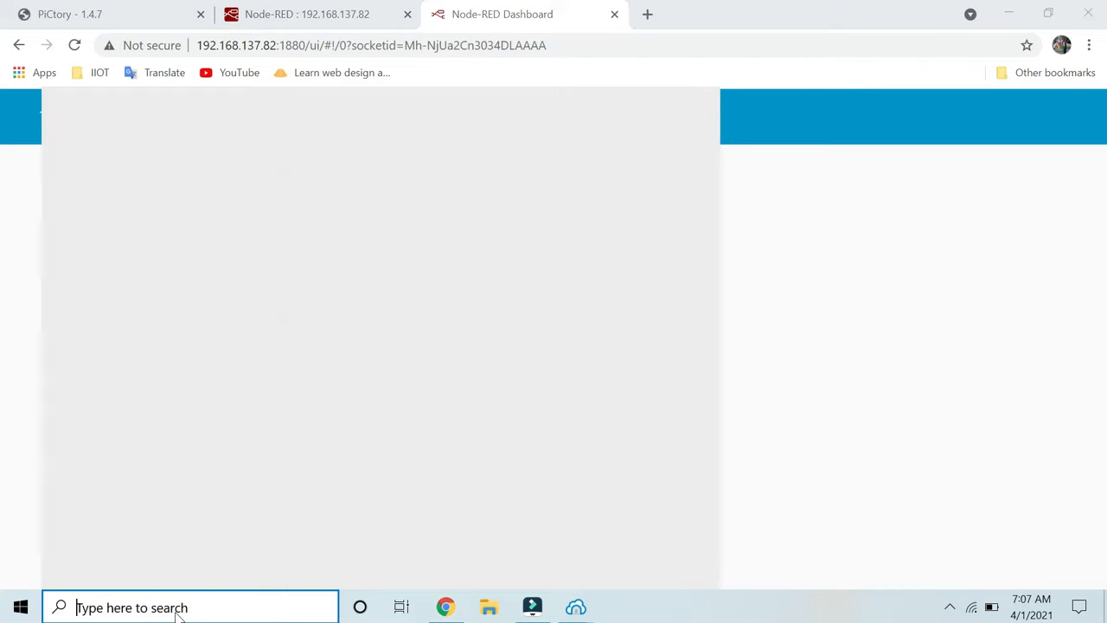
{"action": "type", "text": "team"}
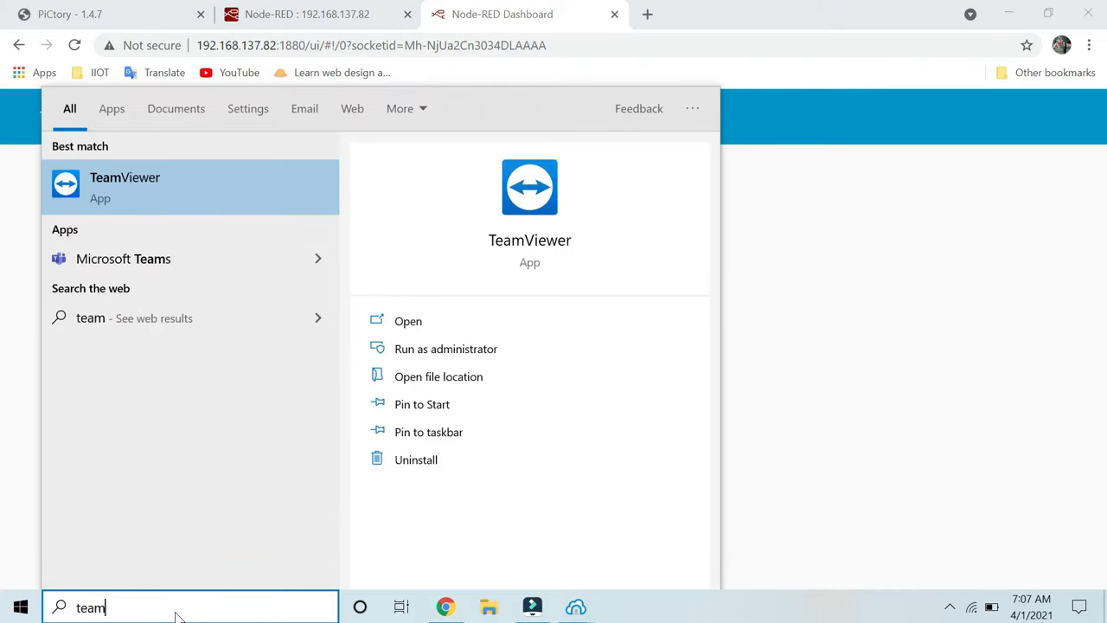
{"action": "left_click", "coordinate": [431, 326]}
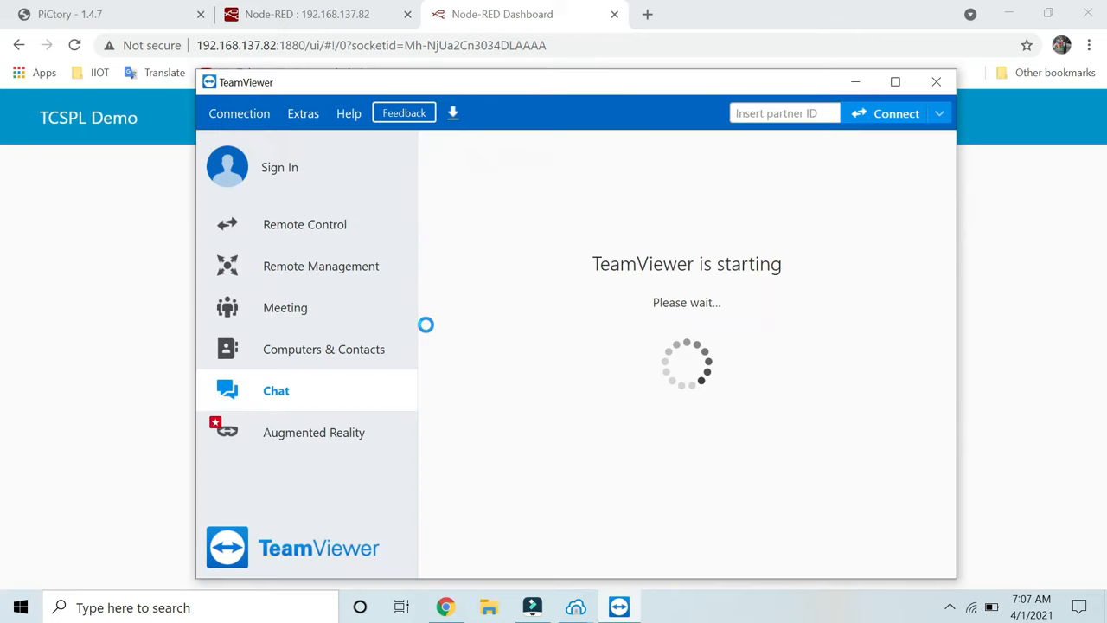
{"action": "left_click", "coordinate": [897, 82]}
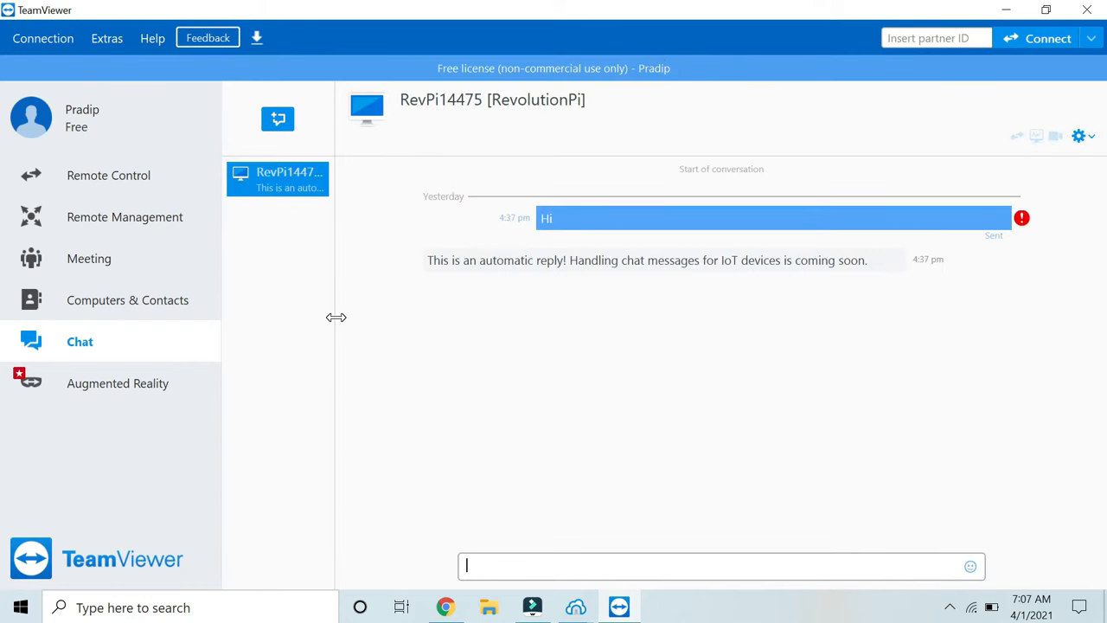
In Computers & Contacts, expand My Computers and select RevPi14475 to see it online.
{"action": "left_click_drag", "start_coordinate": [337, 316], "coordinate": [480, 302]}
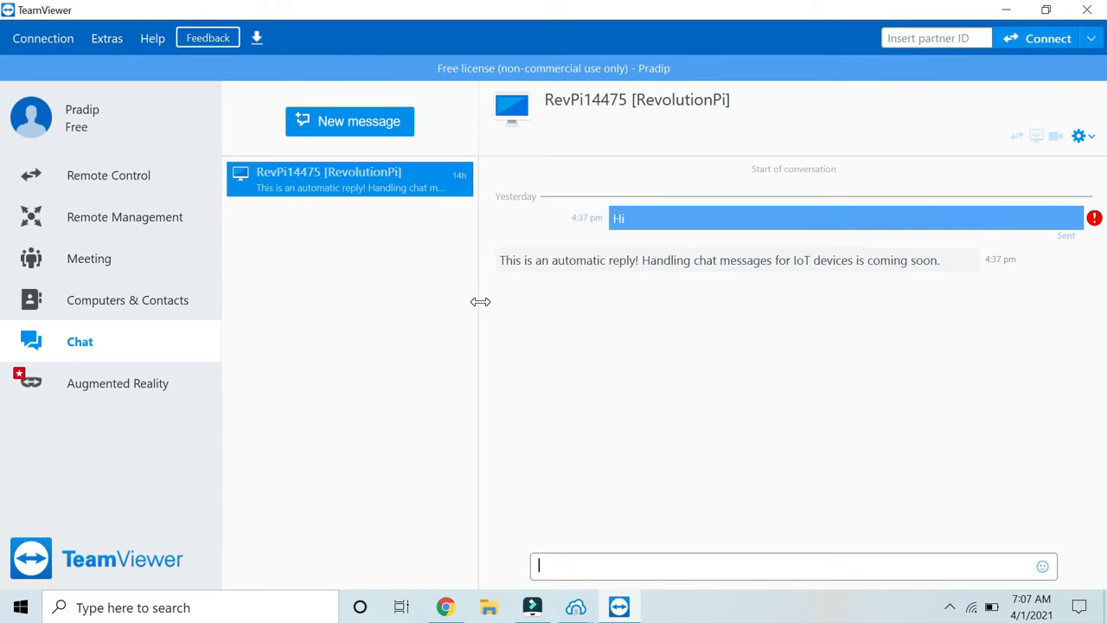
{"action": "left_click", "coordinate": [149, 306]}
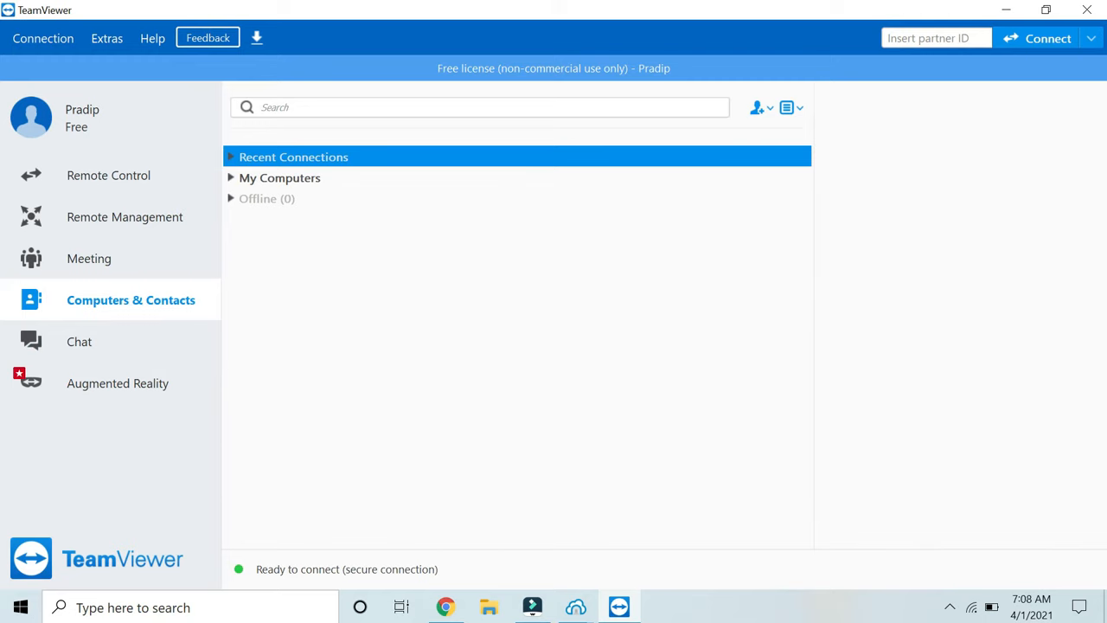
{"action": "left_click", "coordinate": [231, 179]}
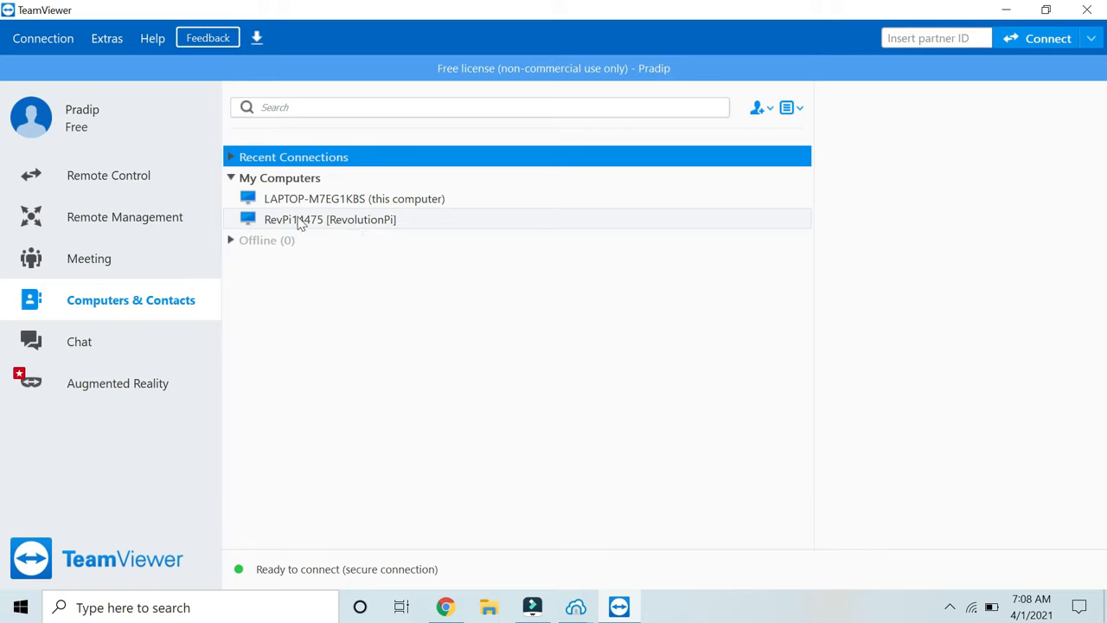
{"action": "left_click", "coordinate": [301, 223]}
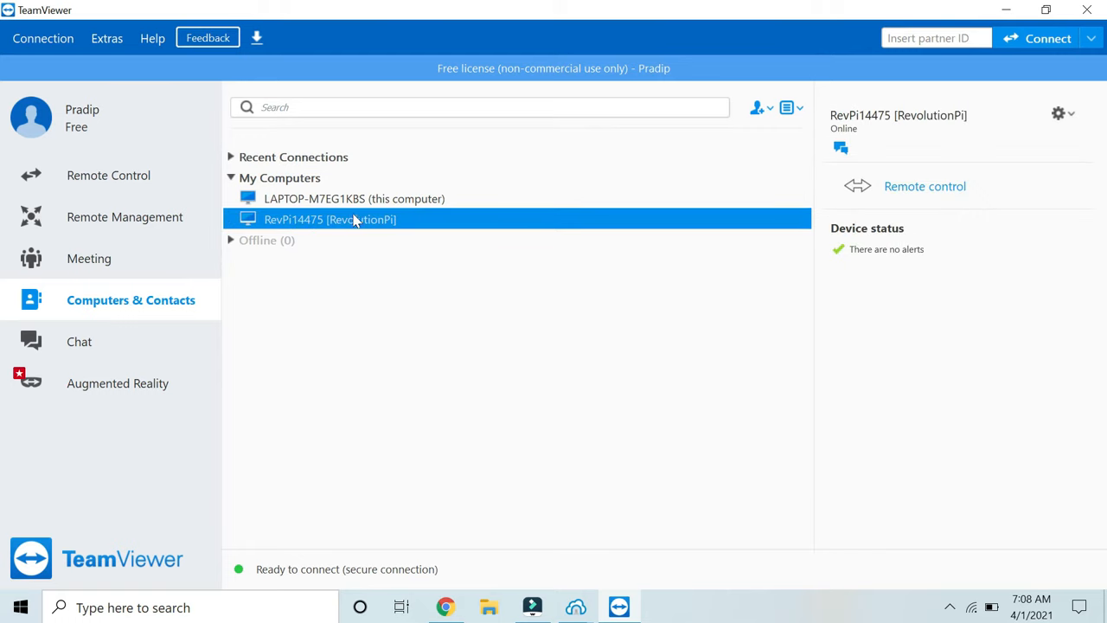
Start remote control of RevPi14475 and log in to its RevPi status page as admin.
{"action": "left_click", "coordinate": [929, 189]}
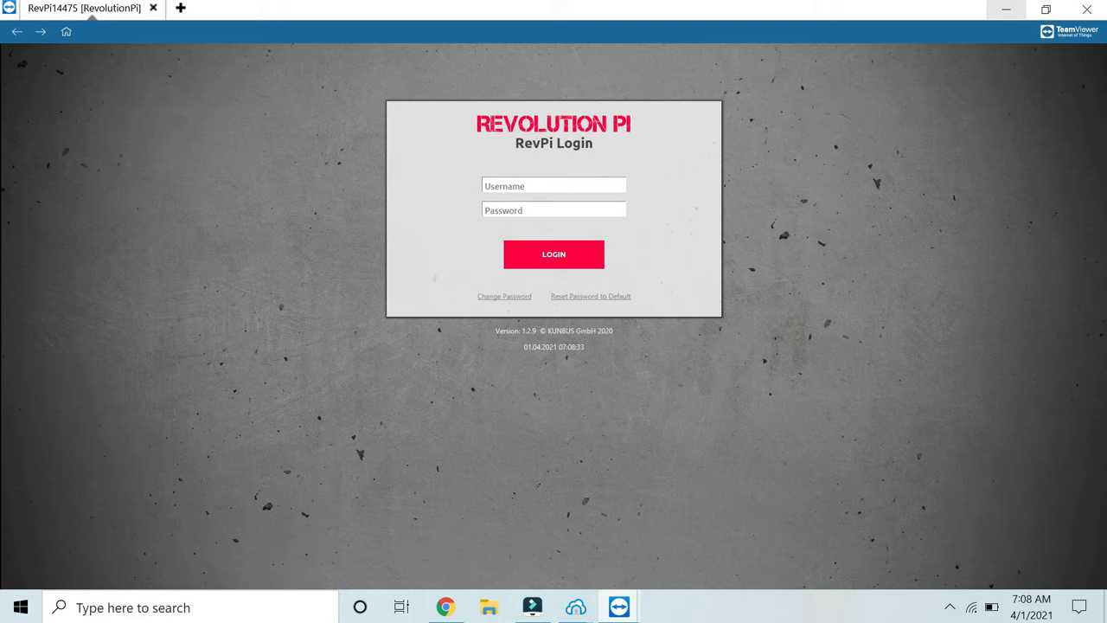
{"action": "left_click", "coordinate": [517, 186]}
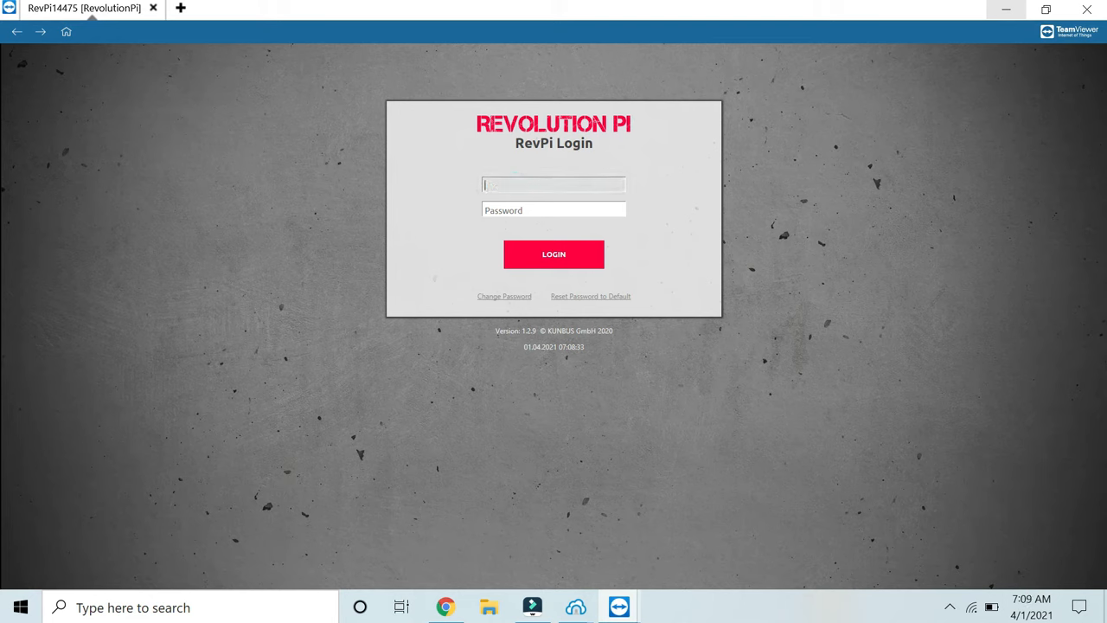
{"action": "type", "text": "admin"}
{"action": "left_click", "coordinate": [506, 211]}
{"action": "type", "text": "•"}
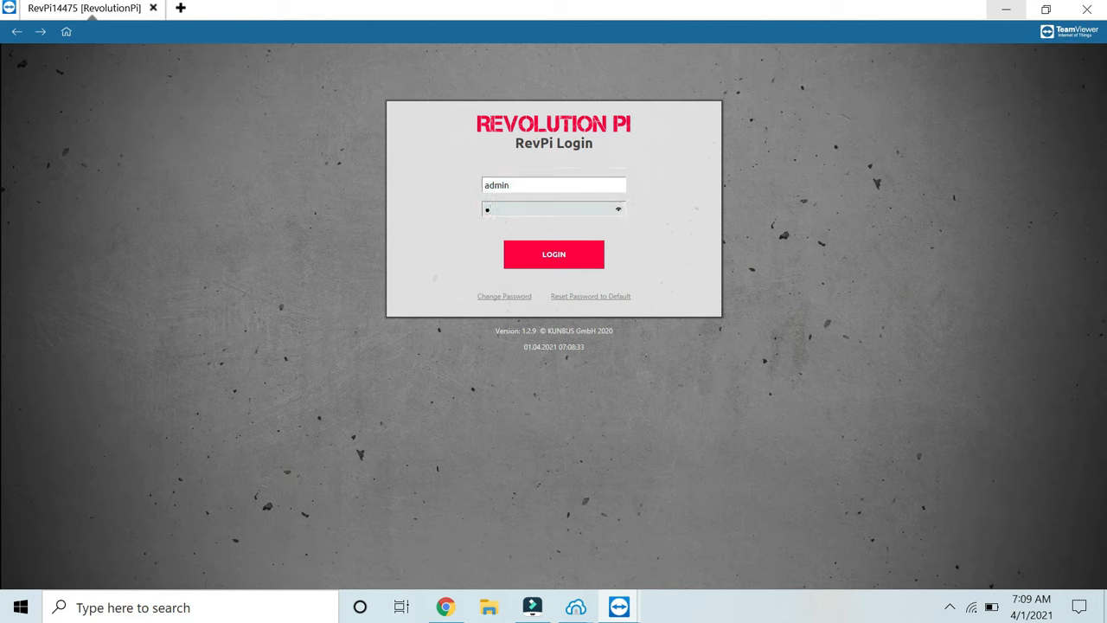
{"action": "type", "text": "••••"}
{"action": "left_click", "coordinate": [554, 255]}
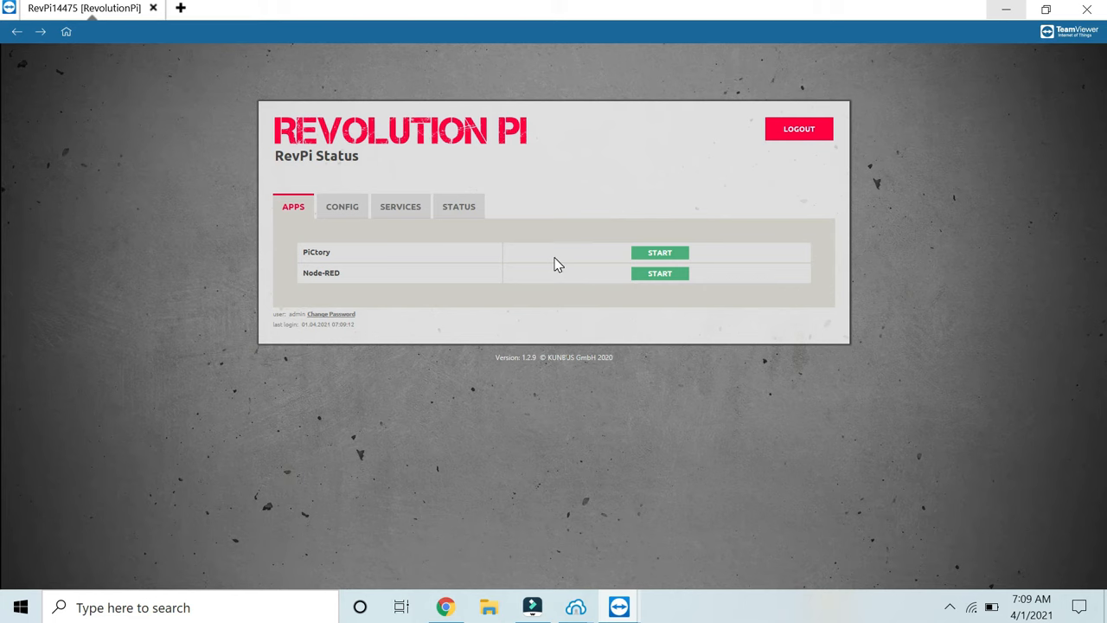
Start Node-RED on the RevPi, maximize its browser and show the dashboard layout sidebar.
{"action": "left_click", "coordinate": [659, 273]}
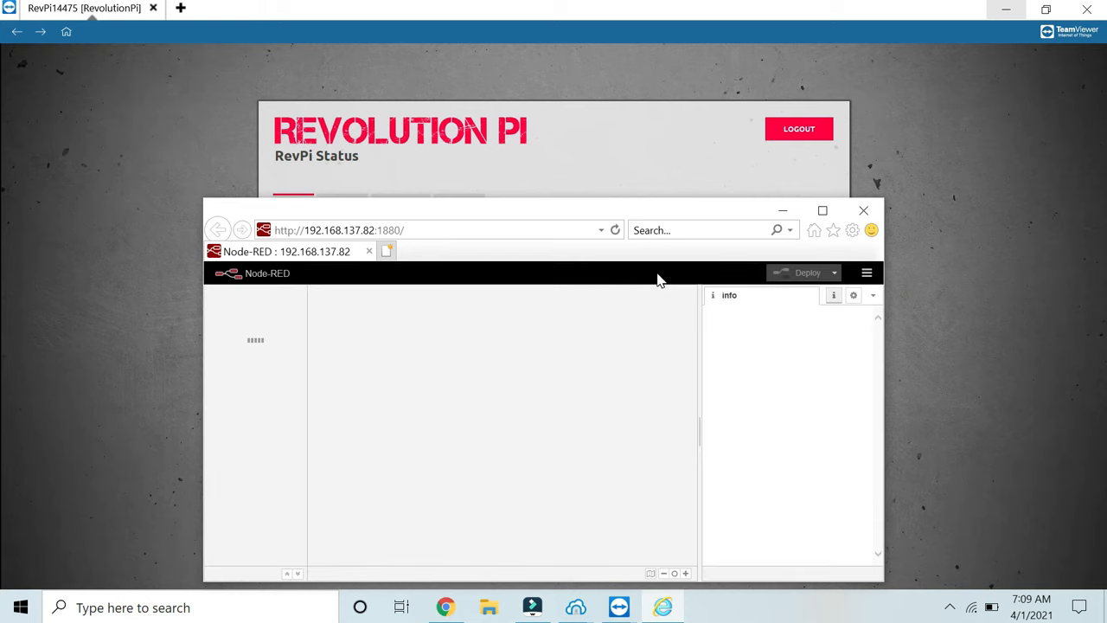
{"action": "left_click", "coordinate": [821, 210]}
{"action": "key", "text": "alt+Tab"}
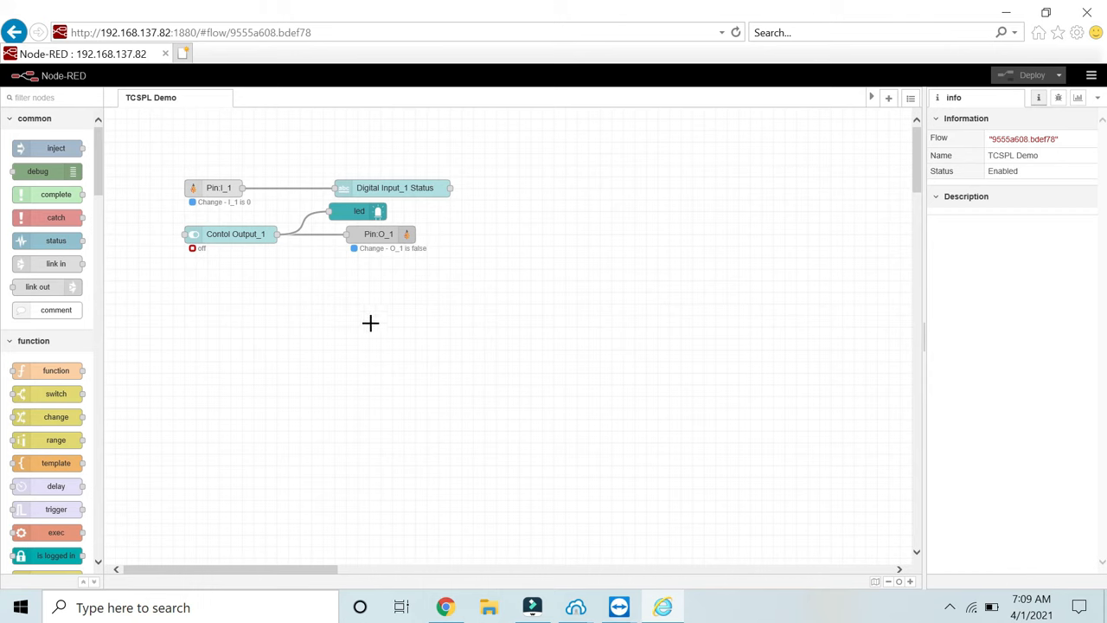
{"action": "left_click", "coordinate": [1077, 99]}
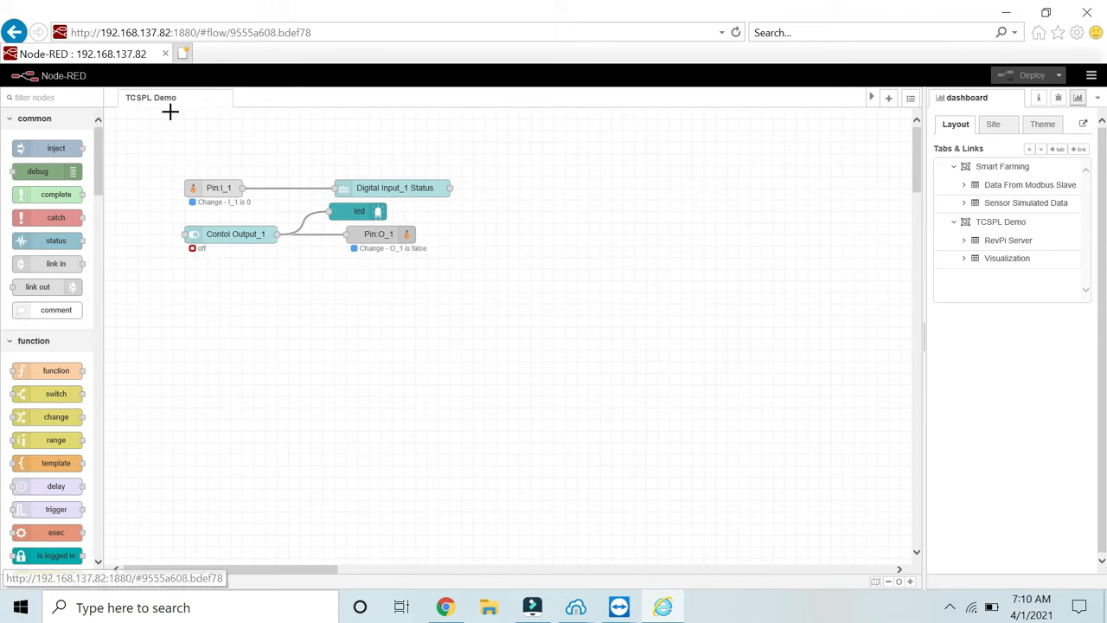
{"action": "left_click", "coordinate": [184, 55]}
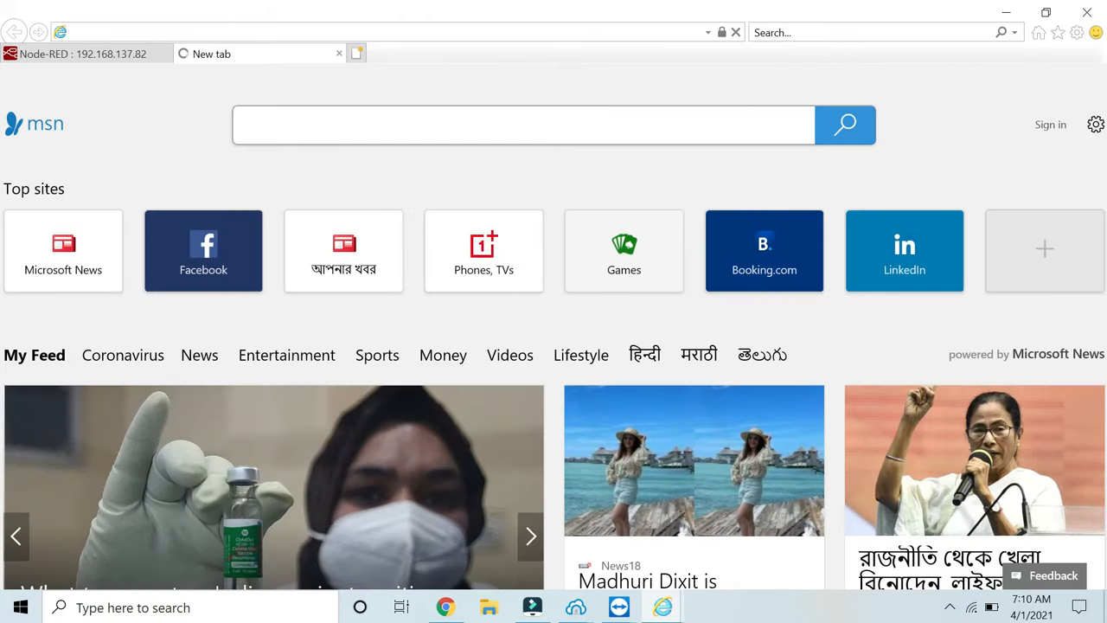
{"action": "type", "text": "192"}
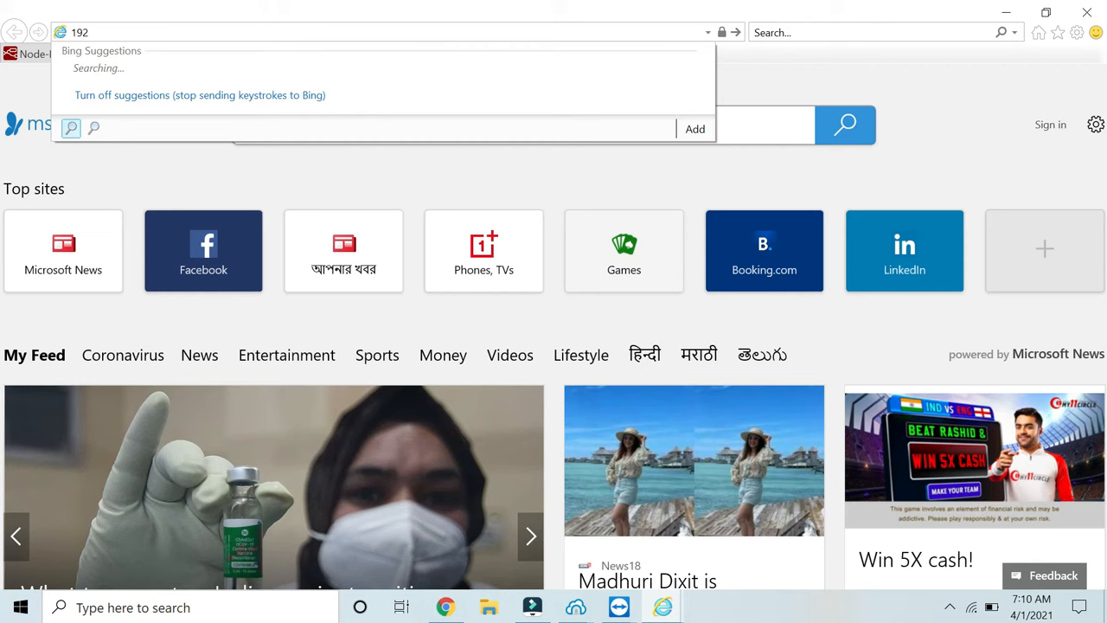
{"action": "type", "text": ".168"}
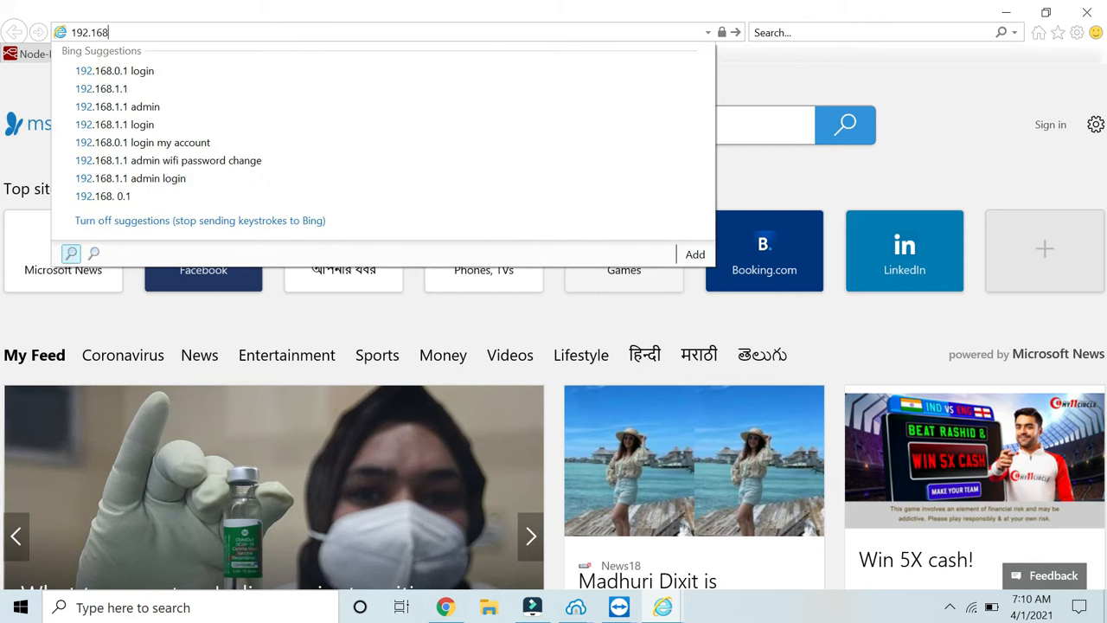
{"action": "type", "text": "."}
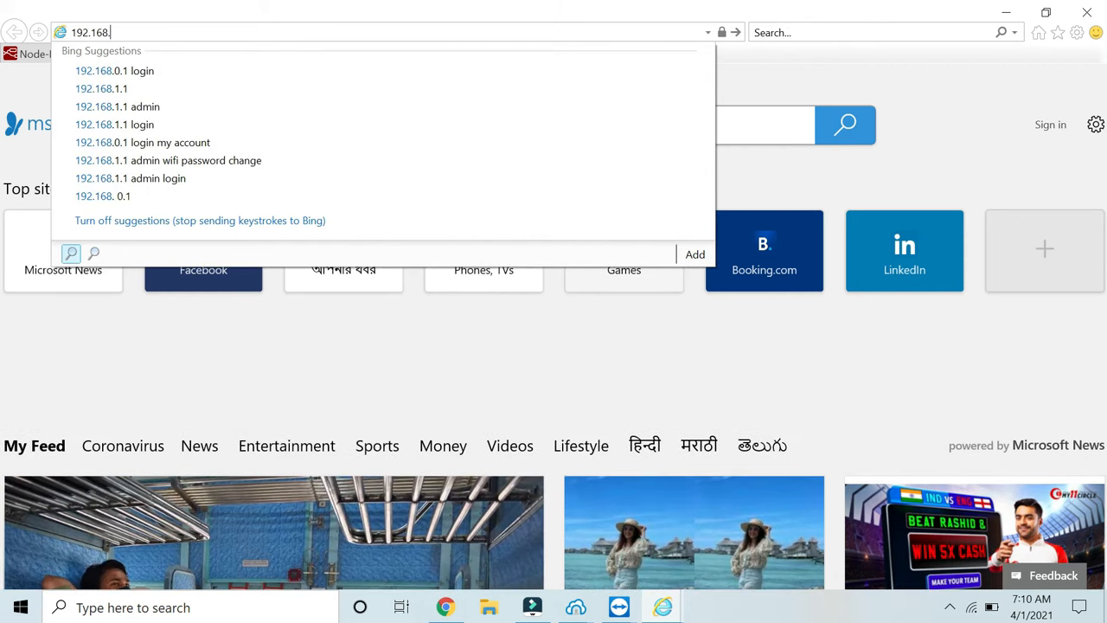
{"action": "type", "text": "137"}
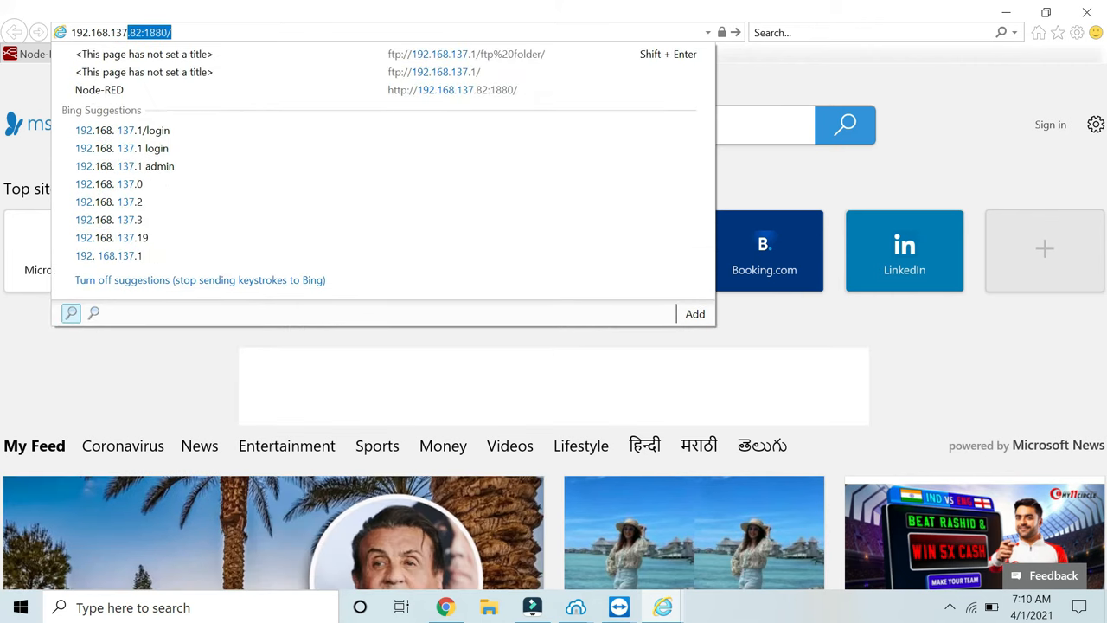
{"action": "key", "text": "Right"}
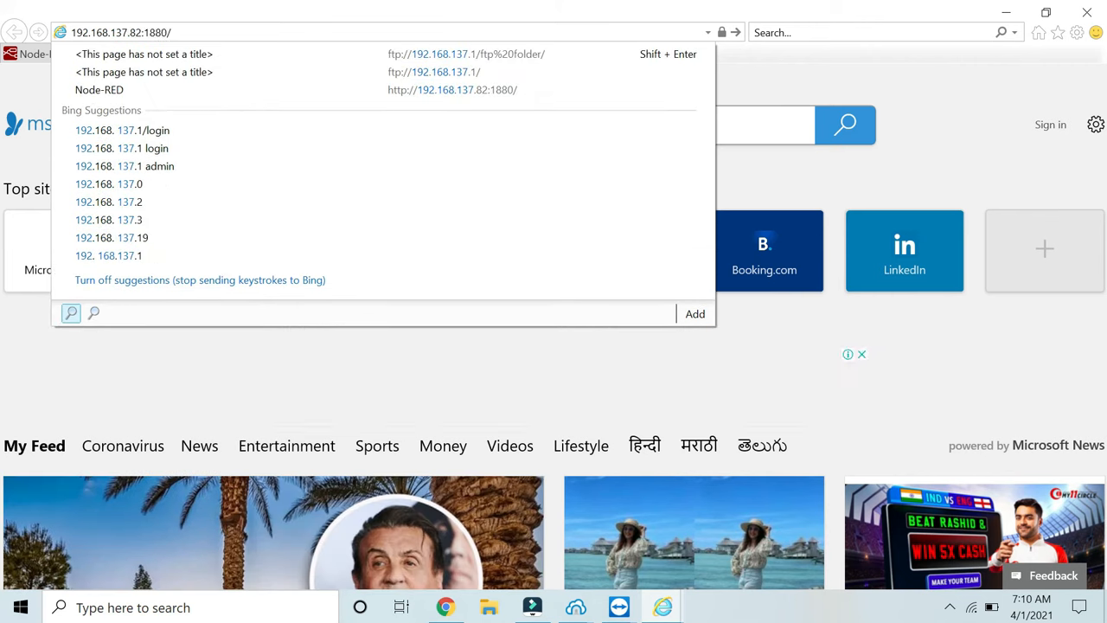
{"action": "type", "text": "ui"}
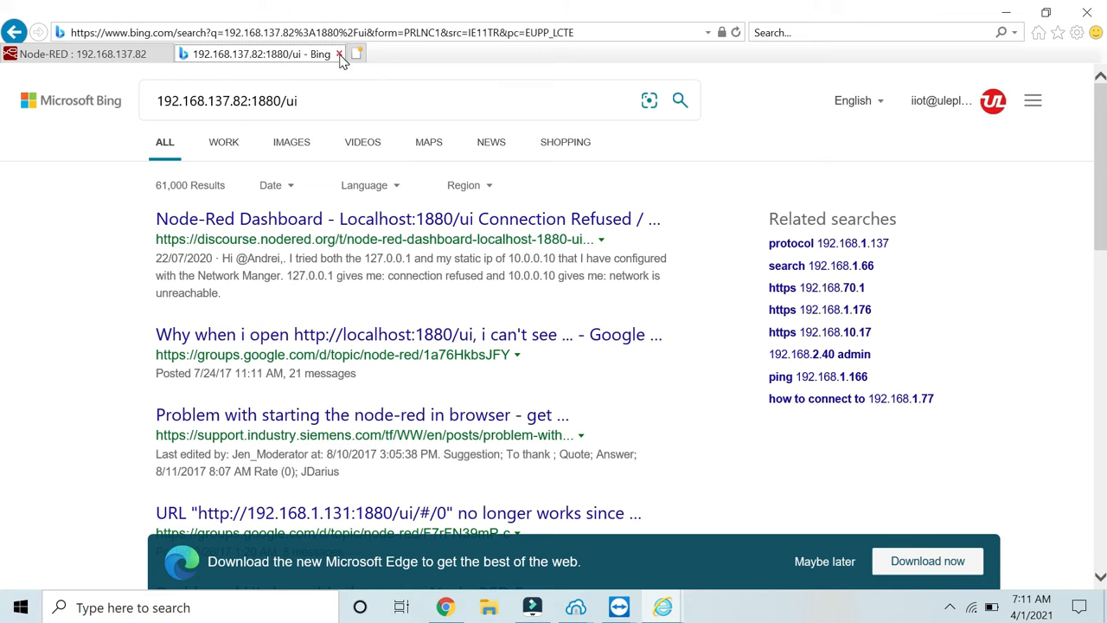
{"action": "left_click", "coordinate": [339, 55]}
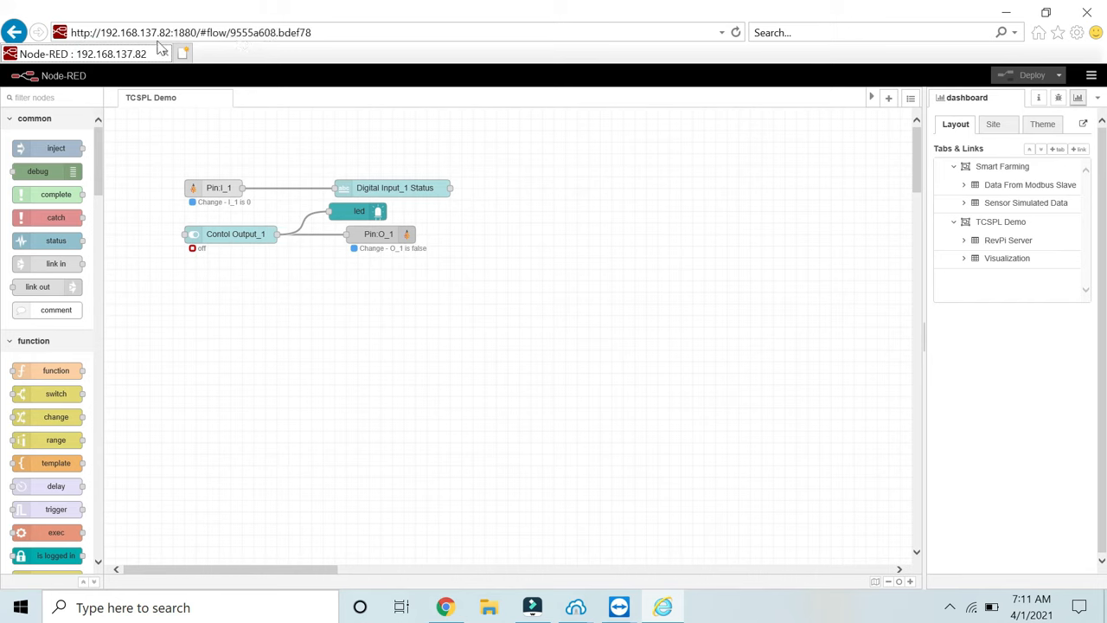
{"action": "left_click", "coordinate": [208, 33]}
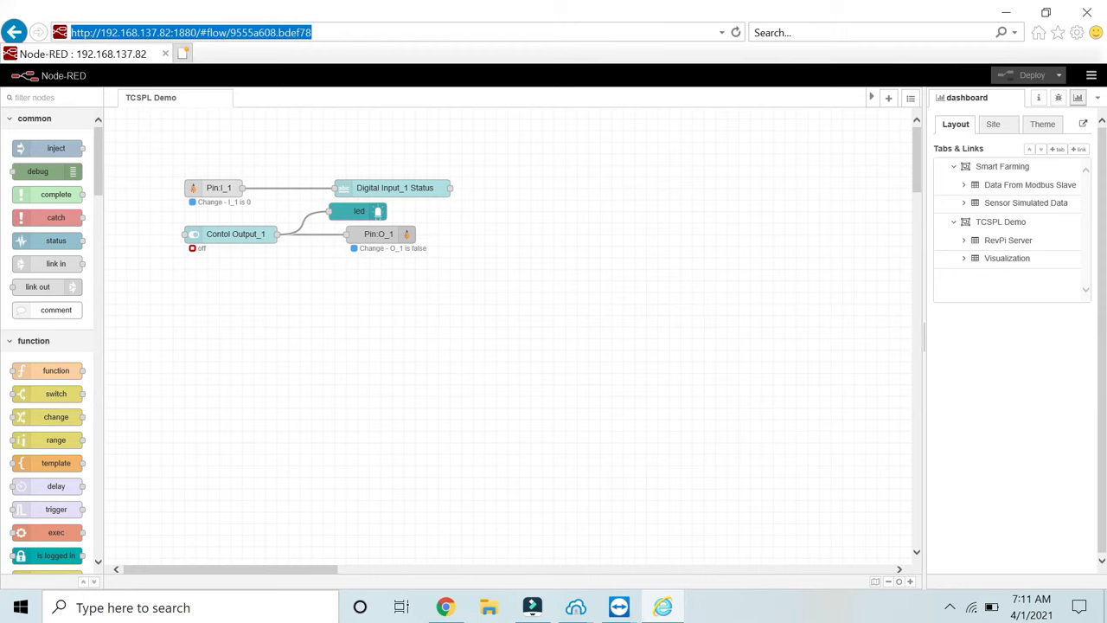
{"action": "left_click", "coordinate": [183, 54]}
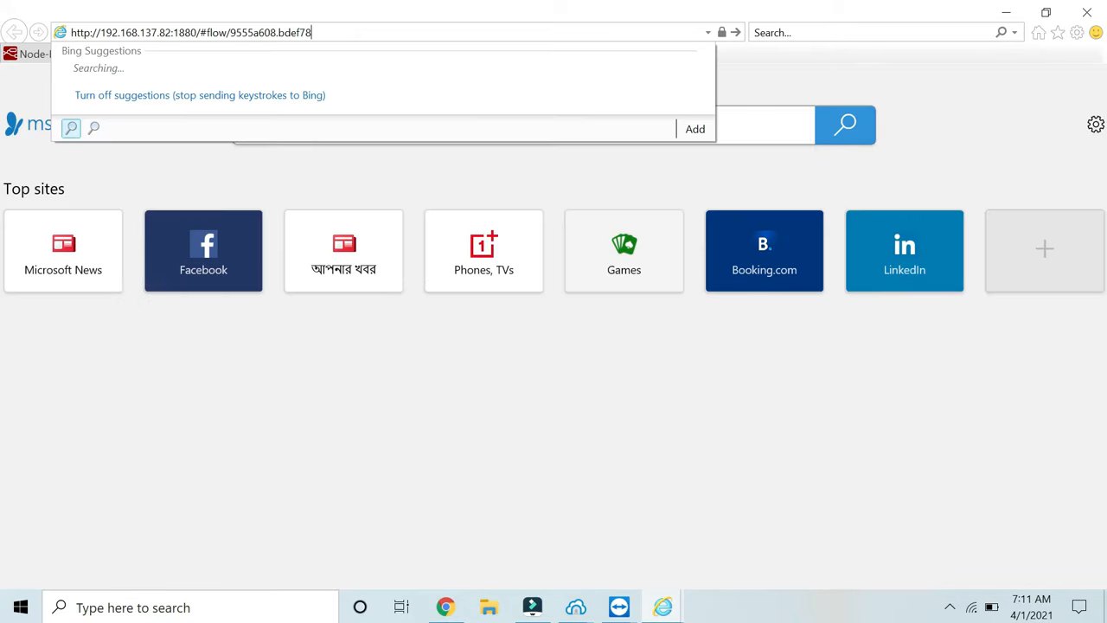
{"action": "key", "text": "BackSpace"}
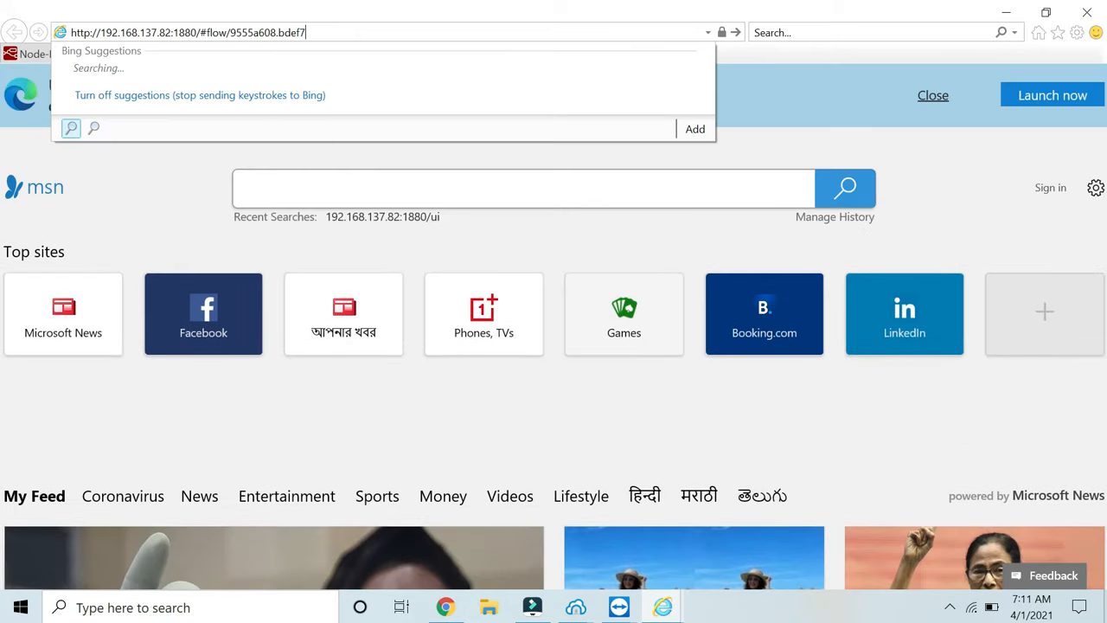
{"action": "key", "text": "BackSpace"}
{"action": "key", "text": "BackSpace"}
{"action": "key", "text": "BackSpace"}
{"action": "key", "text": "BackSpace"}
{"action": "key", "text": "BackSpace"}
{"action": "key", "text": "BackSpace"}
{"action": "key", "text": "BackSpace"}
{"action": "key", "text": "BackSpace"}
{"action": "key", "text": "BackSpace"}
{"action": "key", "text": "BackSpace"}
{"action": "key", "text": "BackSpace"}
{"action": "key", "text": "BackSpace"}
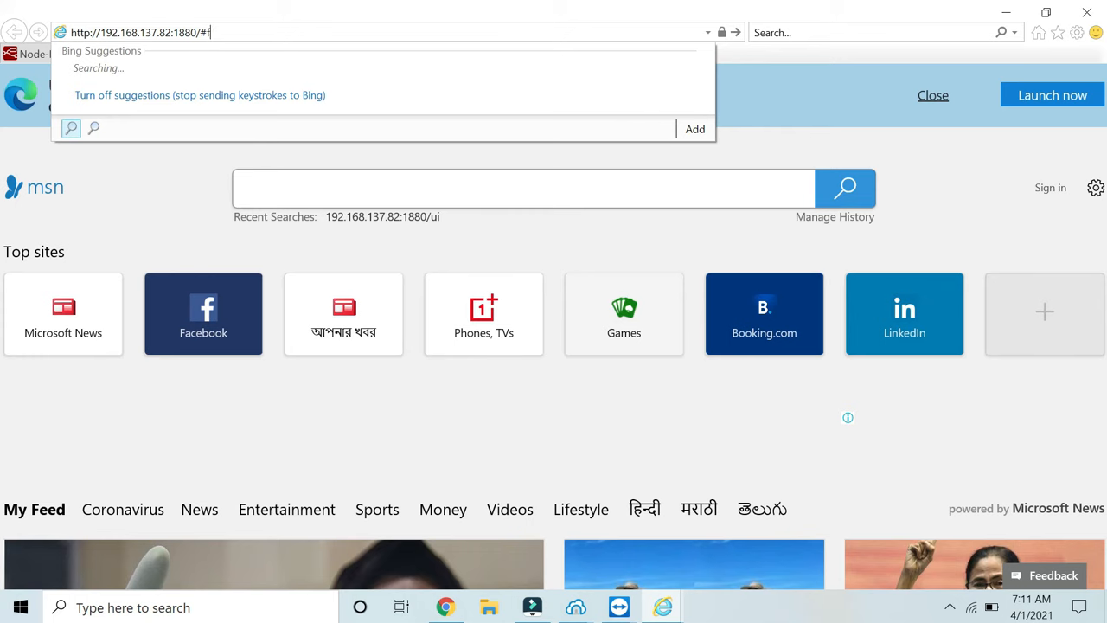
{"action": "key", "text": "BackSpace"}
{"action": "key", "text": "BackSpace"}
{"action": "type", "text": "ui"}
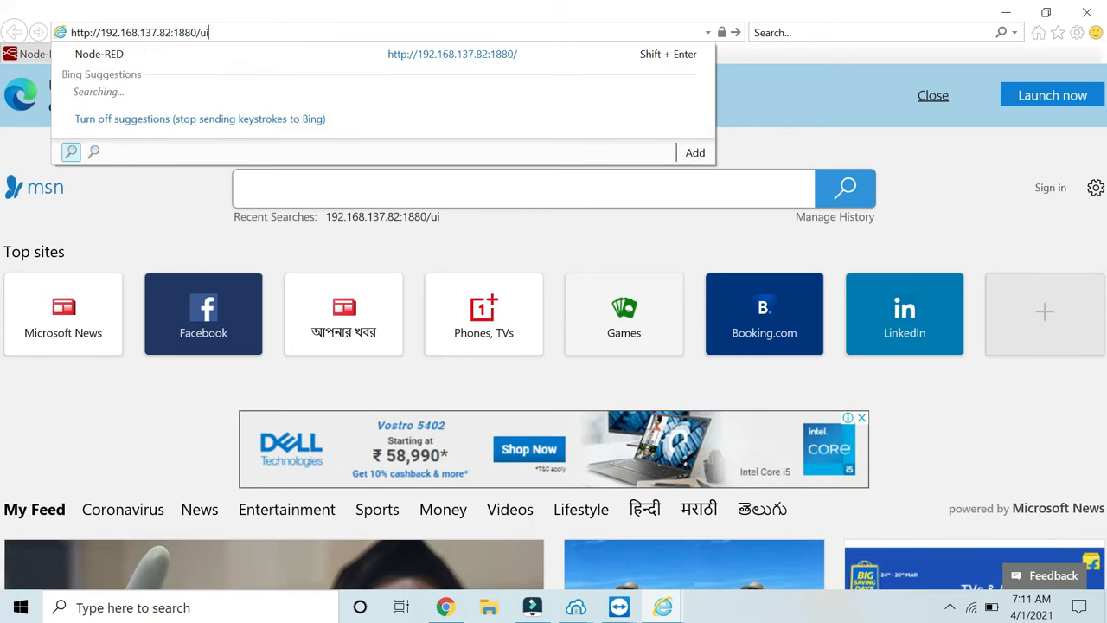
{"action": "key", "text": "Return"}
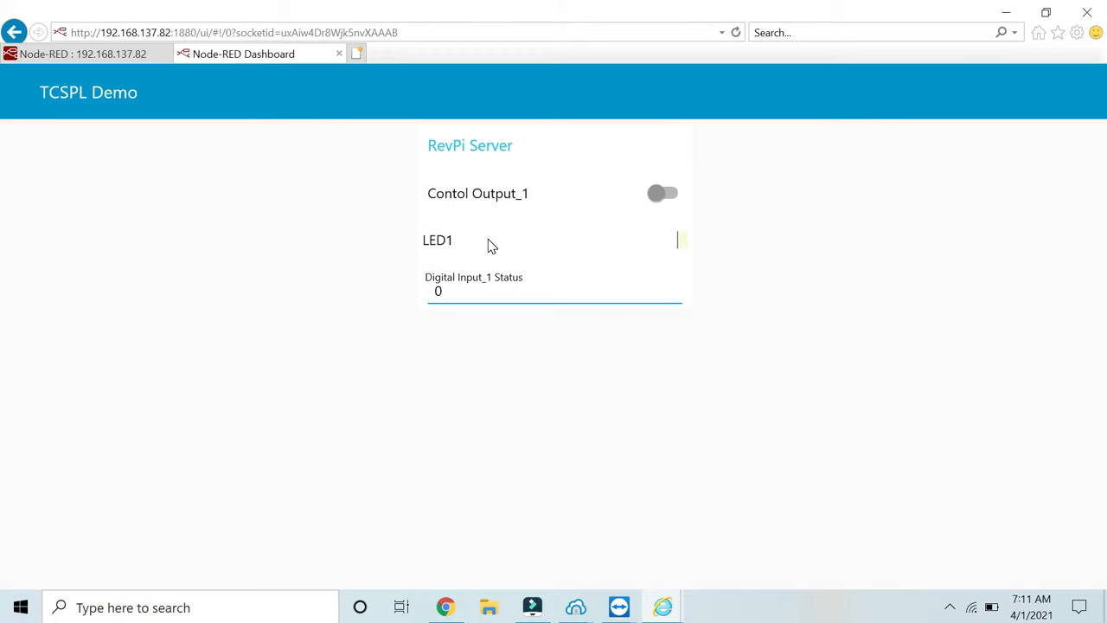
Toggle the Contol Output_1 switch on and back off on the remote dashboard.
{"action": "left_click", "coordinate": [668, 197]}
{"action": "left_click", "coordinate": [663, 195]}
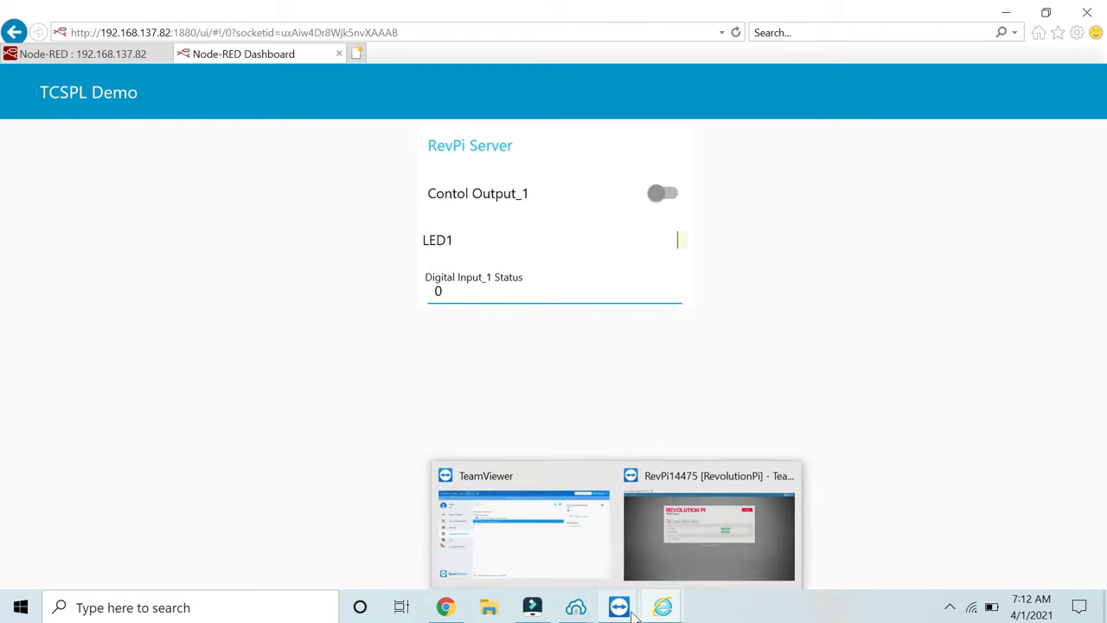
{"action": "mouse_move", "coordinate": [576, 607]}
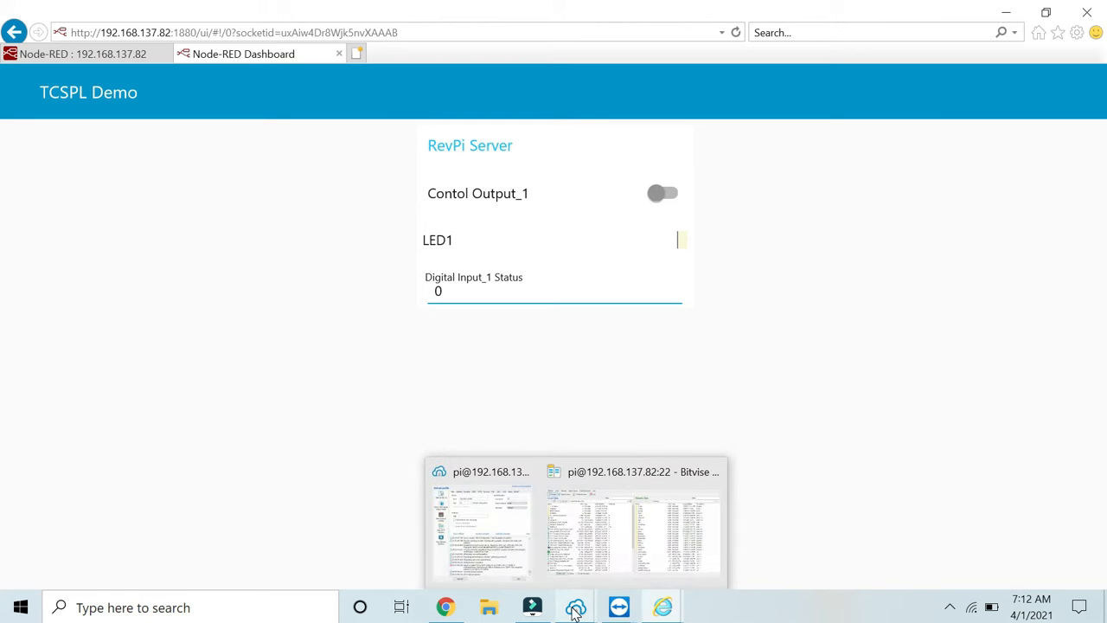
Open a Bitvise terminal on the RevPi and run piTest -r I_1 to stream input bits.
{"action": "left_click", "coordinate": [505, 537]}
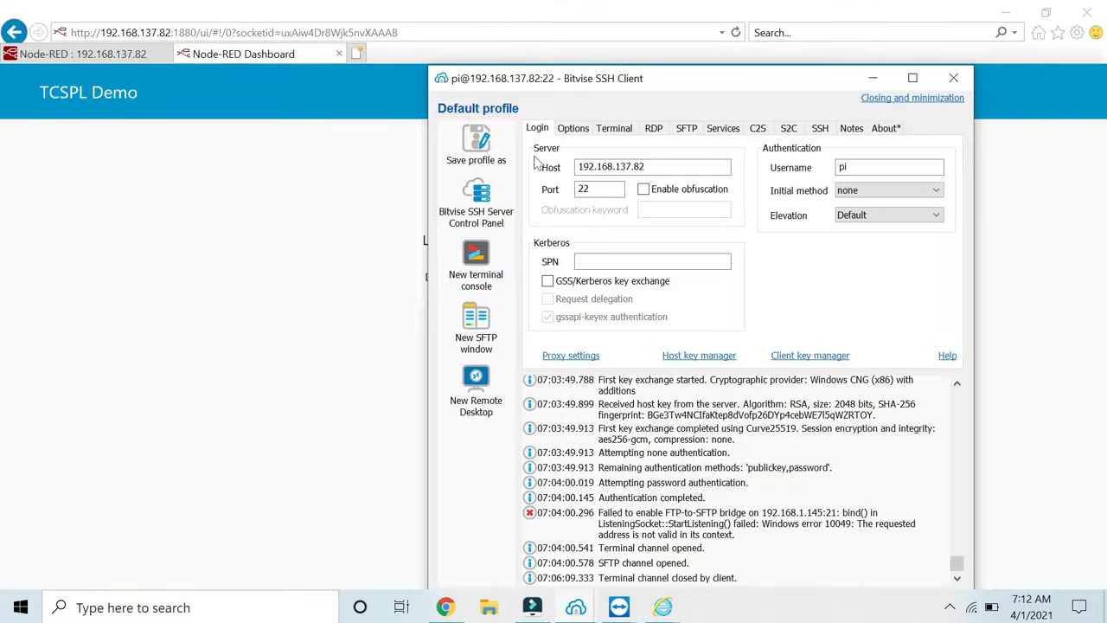
{"action": "left_click", "coordinate": [475, 253]}
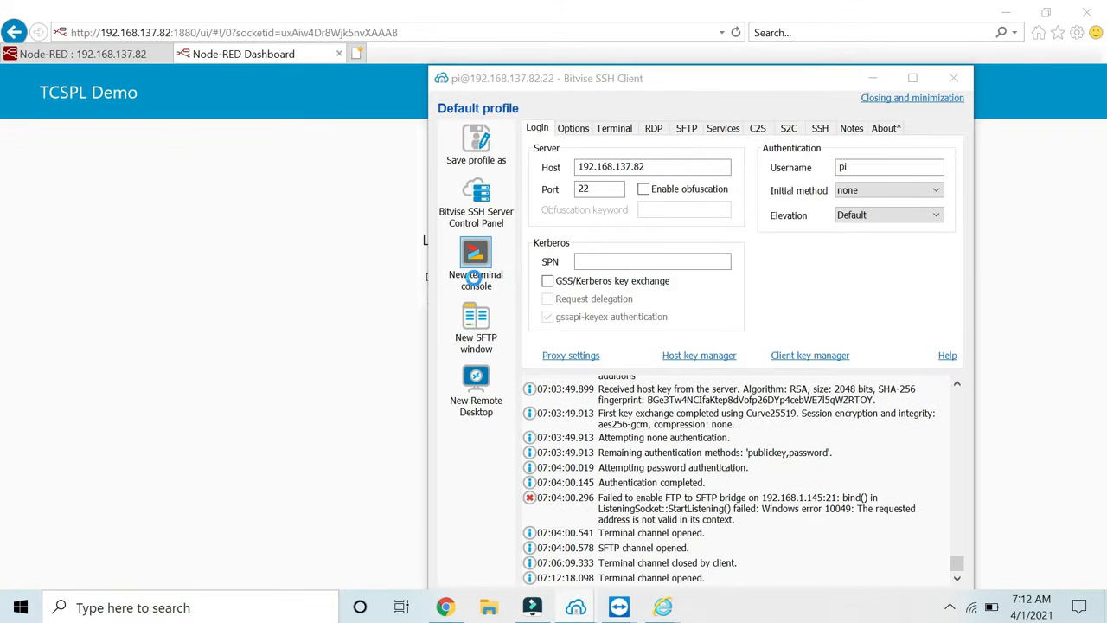
{"action": "type", "text": "piTest -r O_1"}
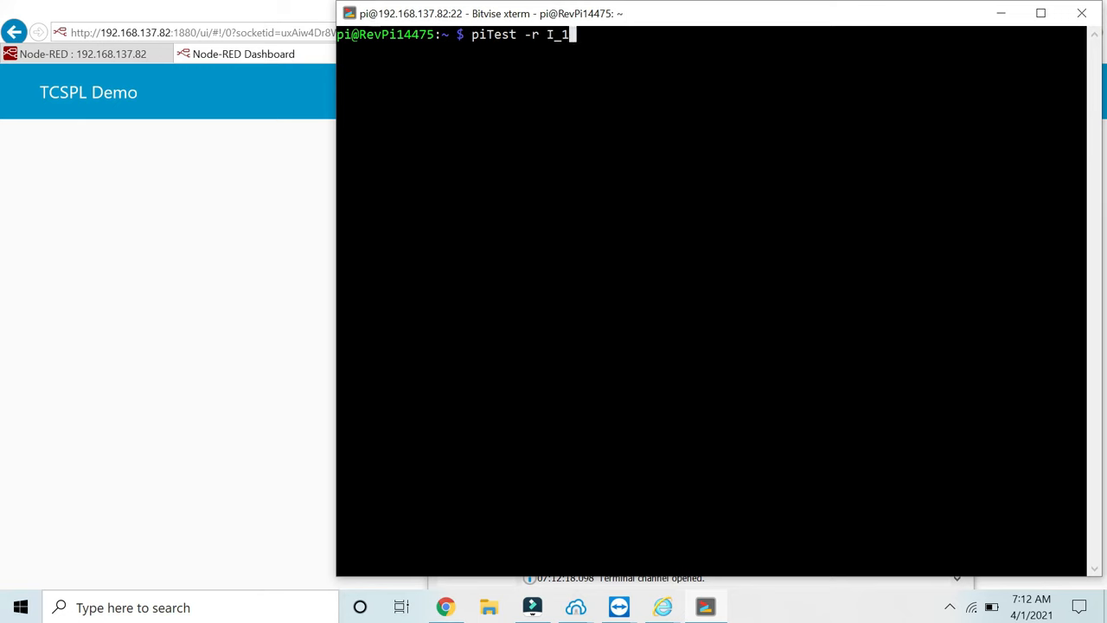
{"action": "key", "text": "Return"}
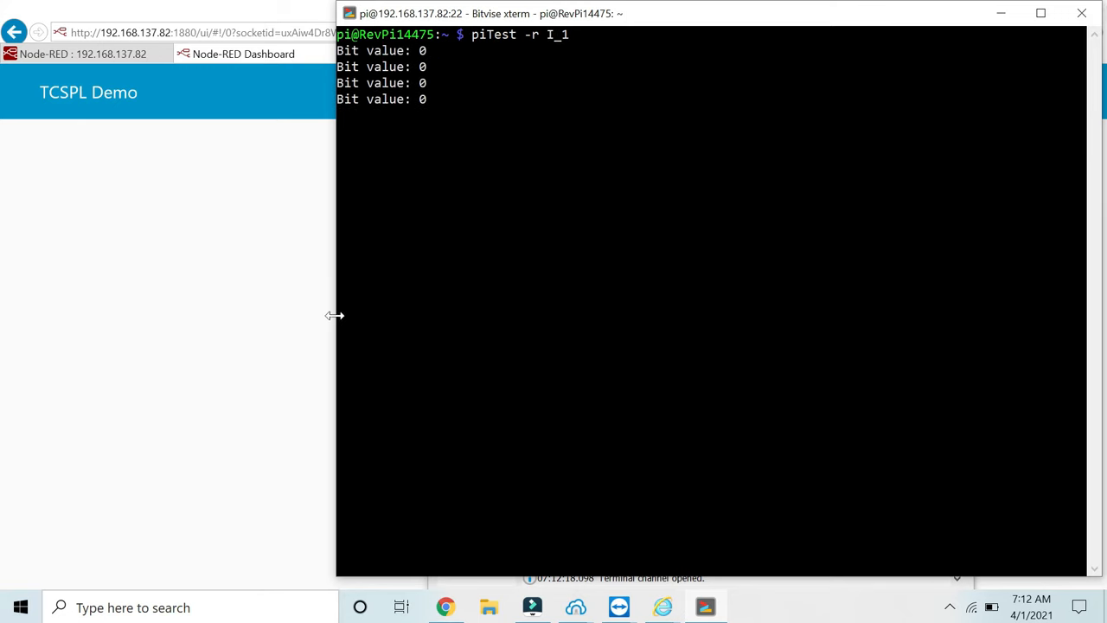
Arrange the xterm and restored-down dashboard window side by side to compare Input_1 values.
{"action": "left_click_drag", "start_coordinate": [335, 316], "coordinate": [639, 298]}
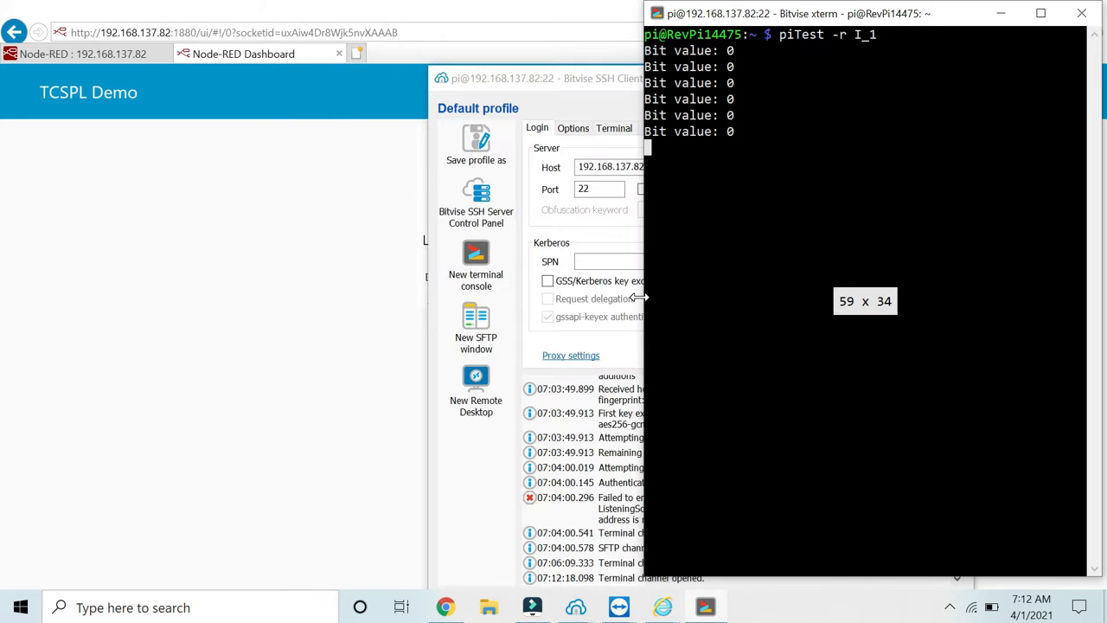
{"action": "left_click", "coordinate": [99, 315]}
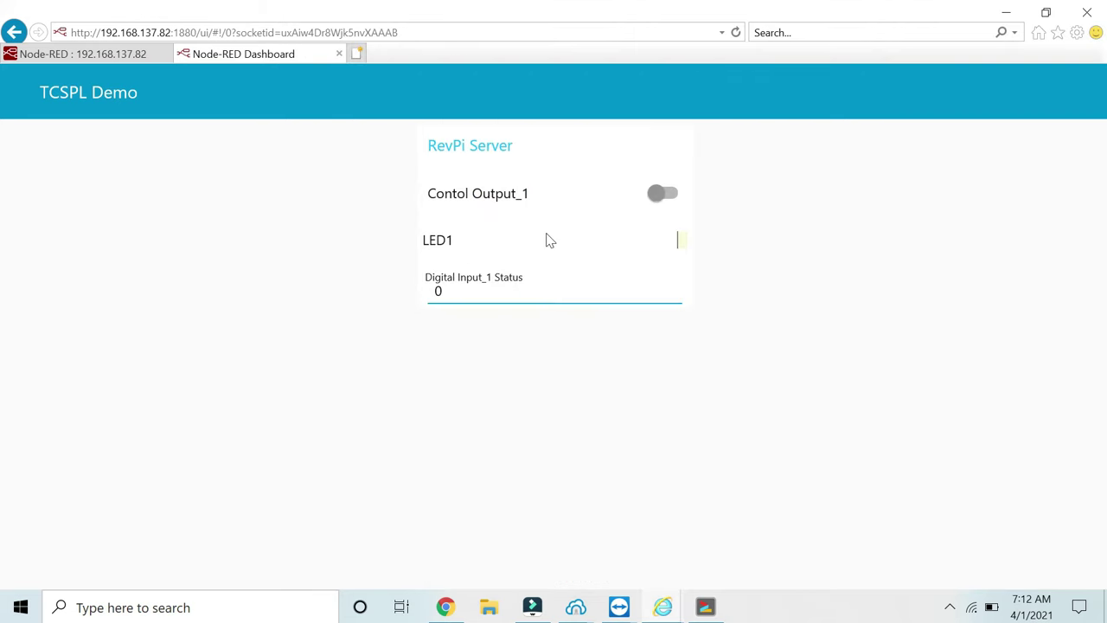
{"action": "left_click", "coordinate": [1046, 12]}
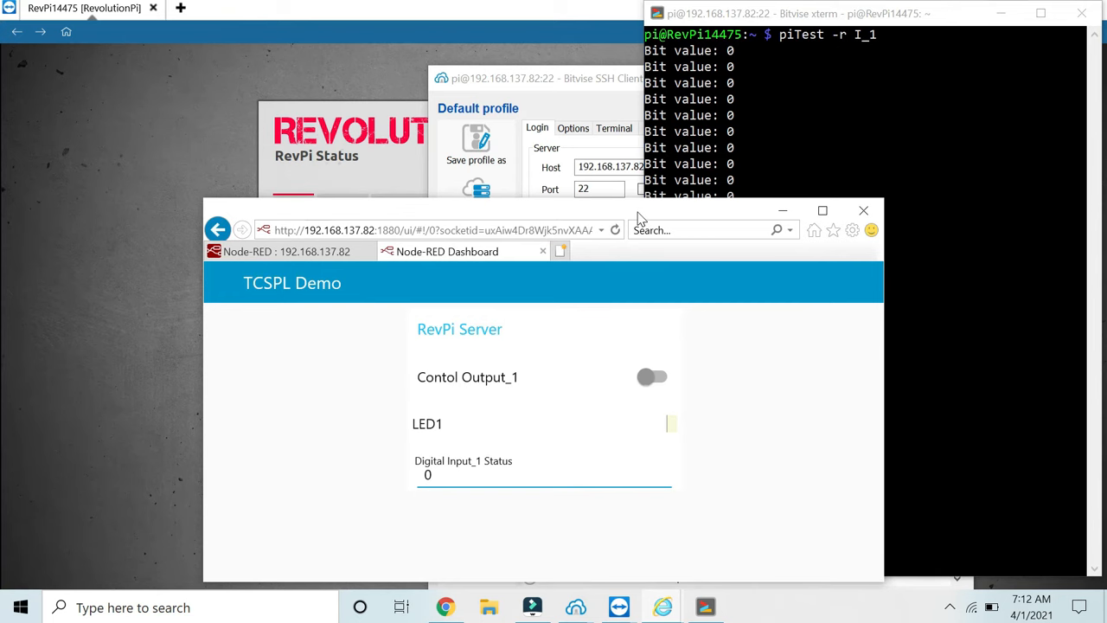
{"action": "left_click_drag", "start_coordinate": [639, 214], "coordinate": [320, 173]}
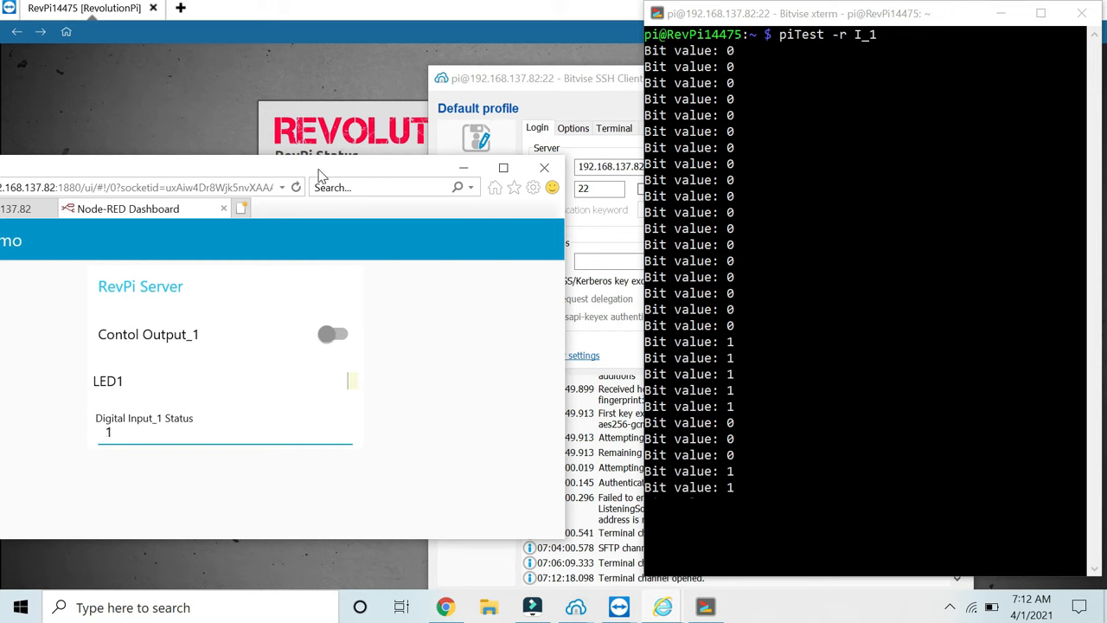
Minimize xterm, browser and Bitvise, then end the TeamViewer session and close TeamViewer.
{"action": "left_click", "coordinate": [1002, 14]}
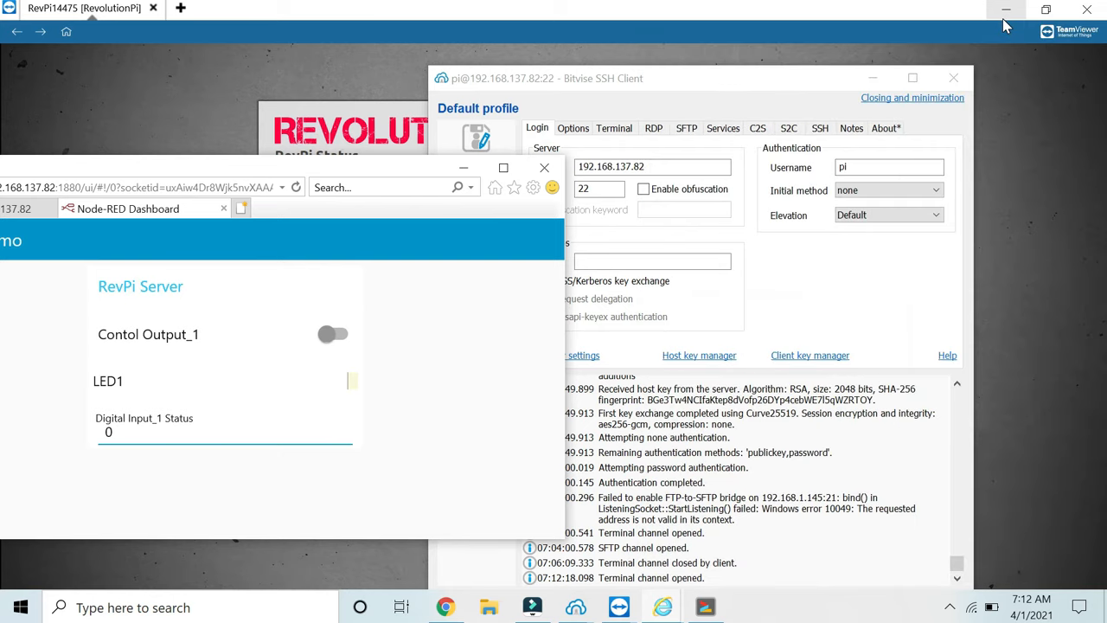
{"action": "left_click", "coordinate": [464, 170]}
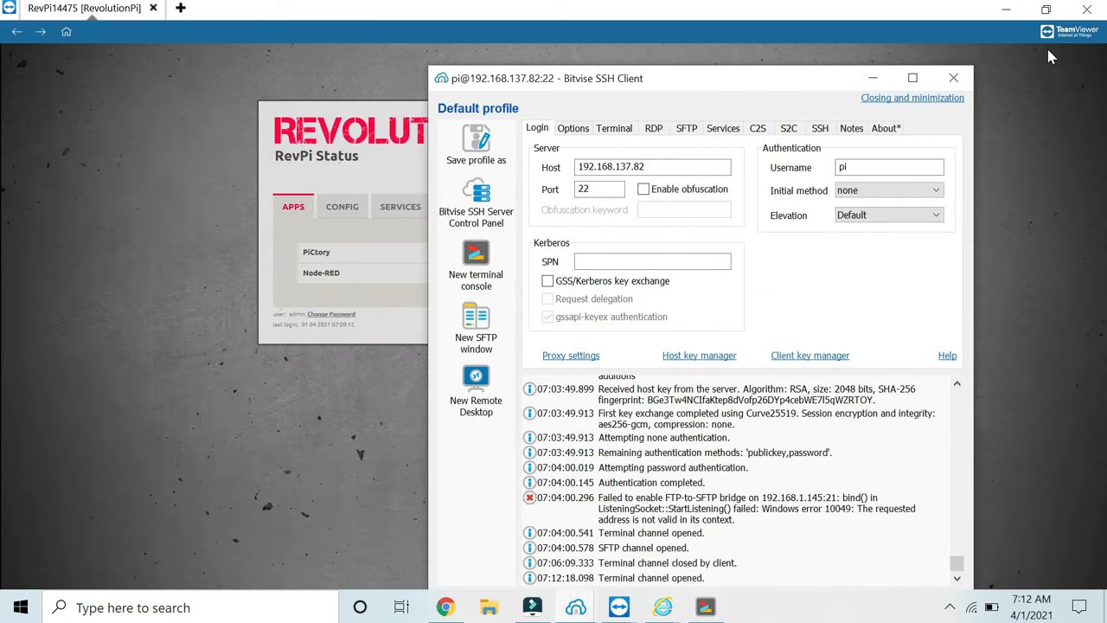
{"action": "left_click", "coordinate": [873, 78]}
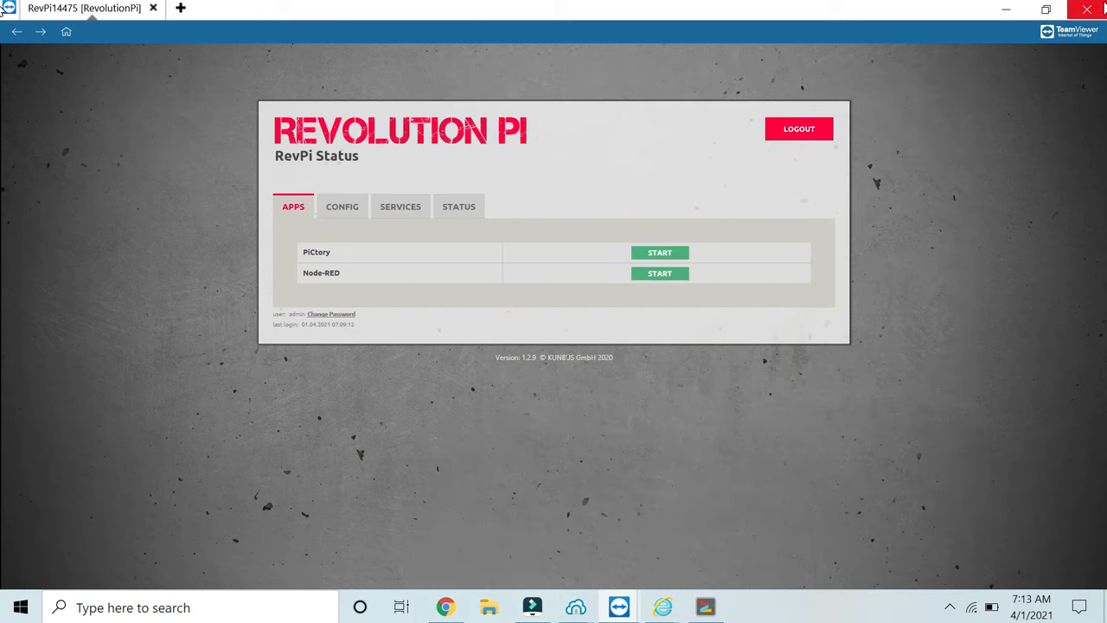
{"action": "left_click", "coordinate": [1087, 9]}
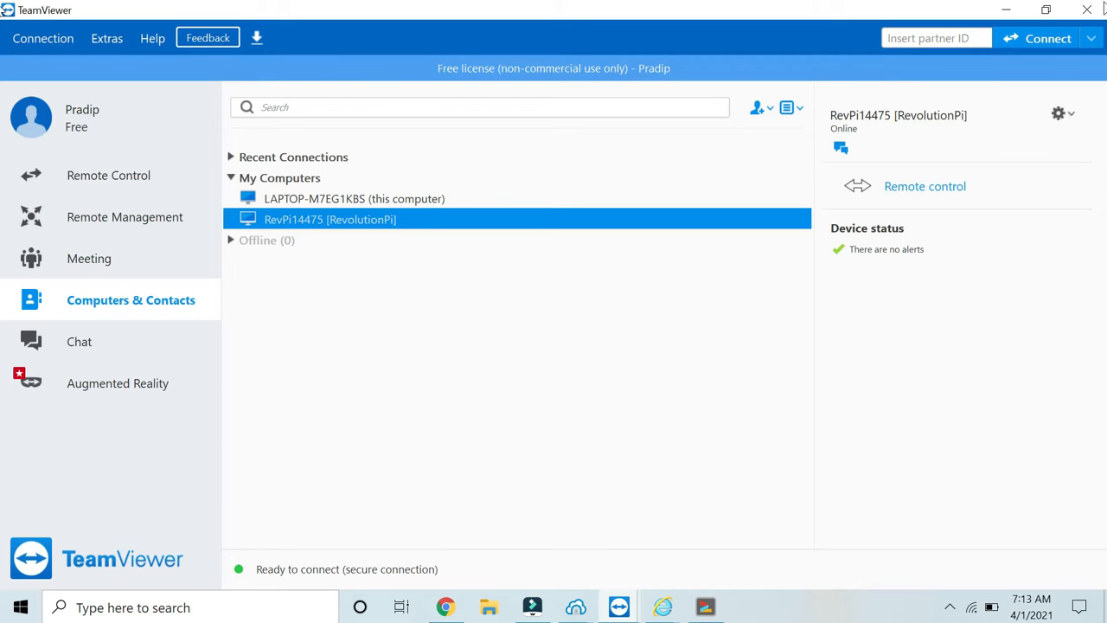
{"action": "left_click", "coordinate": [1087, 10]}
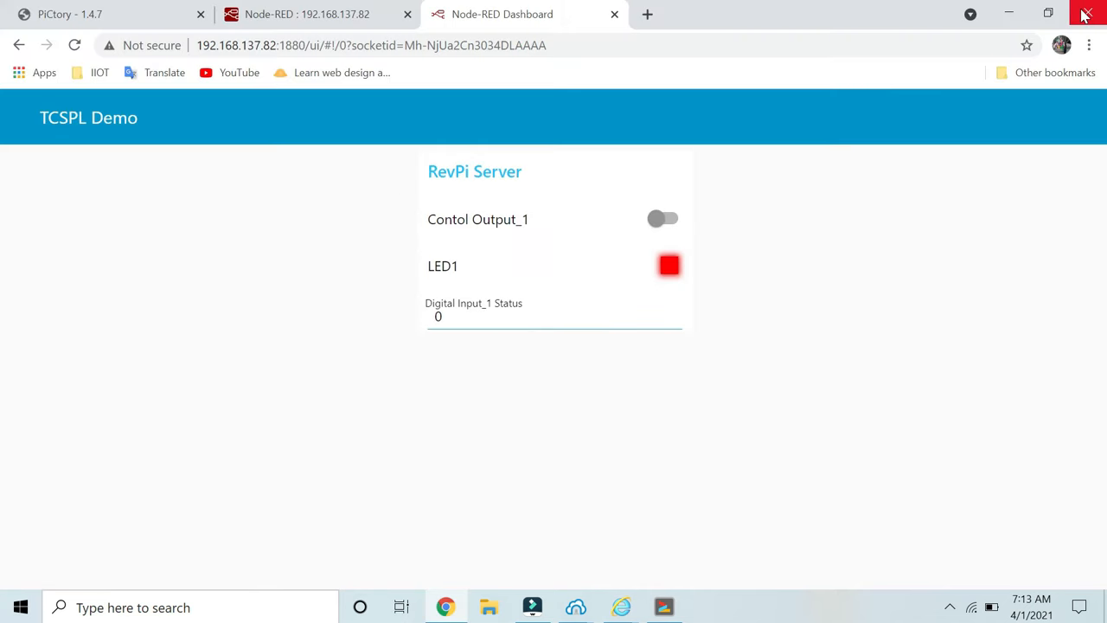
Stop the running piTest read with Ctrl+Z in xterm and minimize it again.
{"action": "left_click", "coordinate": [660, 608]}
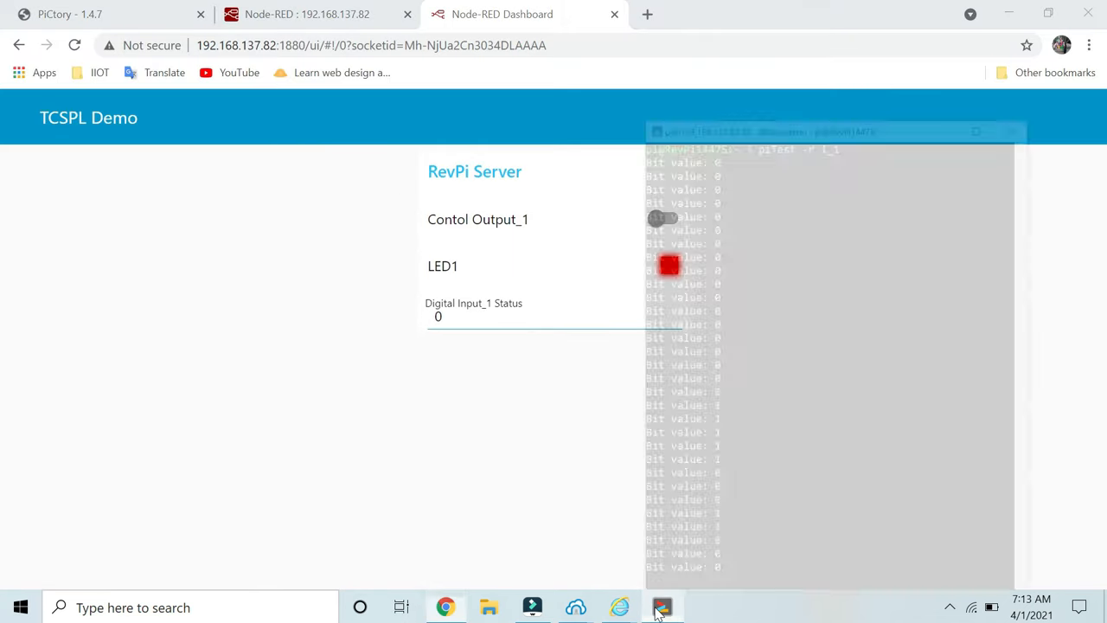
{"action": "key", "text": "ctrl+z"}
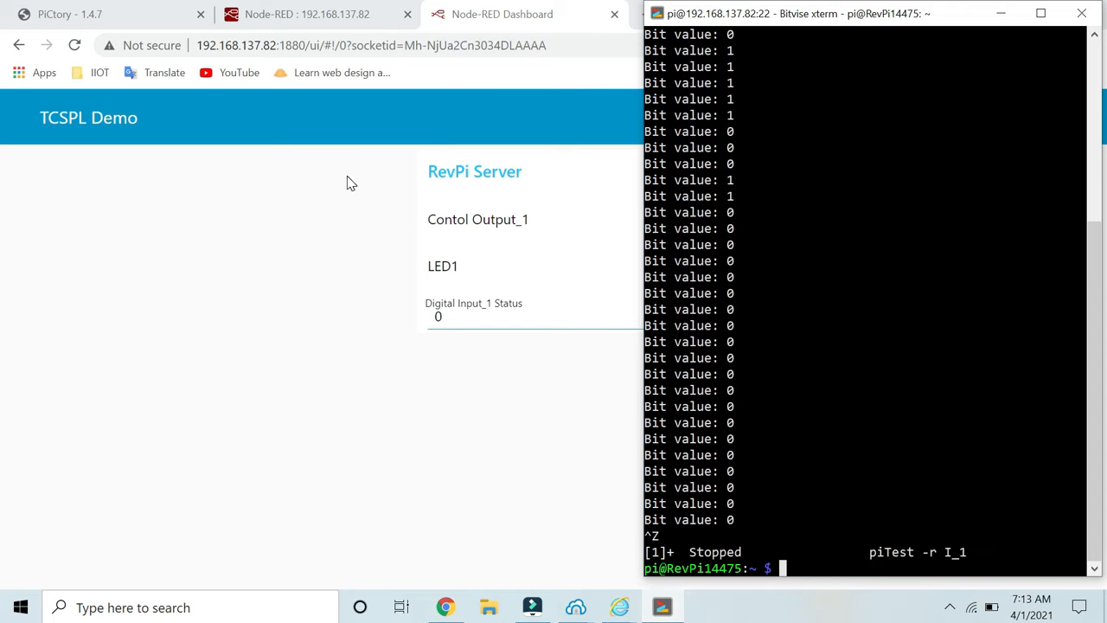
{"action": "left_click", "coordinate": [1001, 14]}
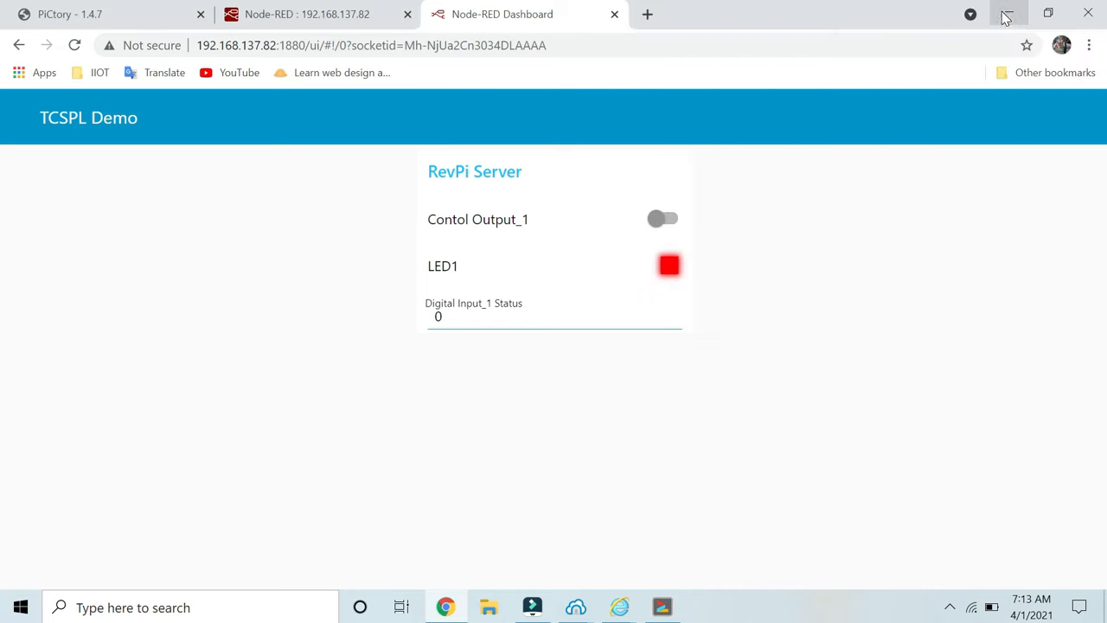
Close the stray File Explorer window and open ngrok.com in a new Chrome tab.
{"action": "left_click", "coordinate": [490, 608]}
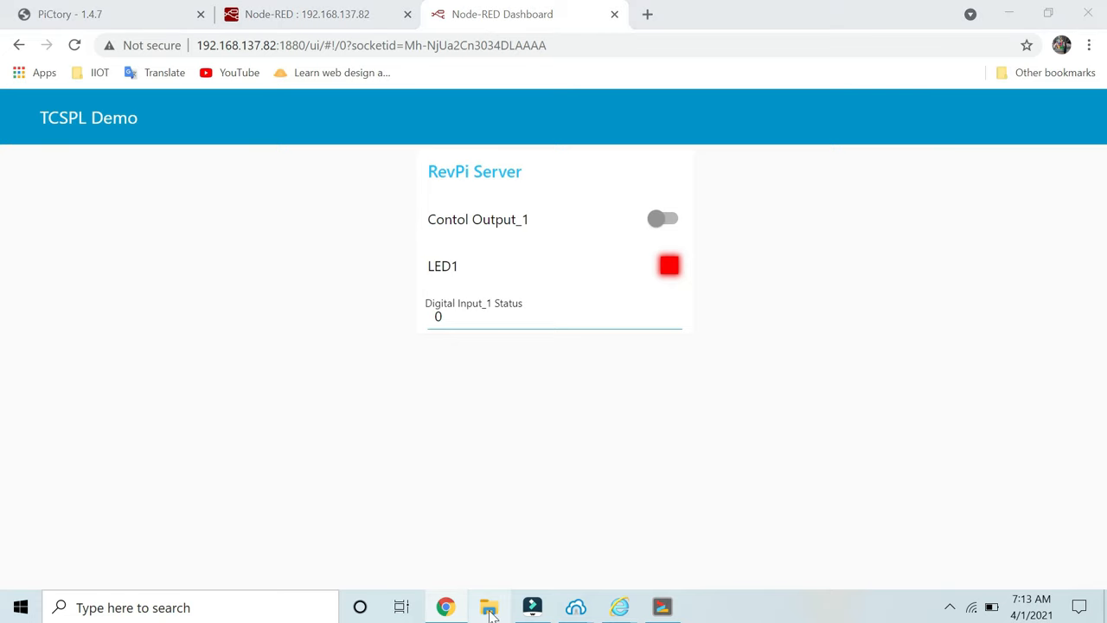
{"action": "left_click", "coordinate": [647, 15]}
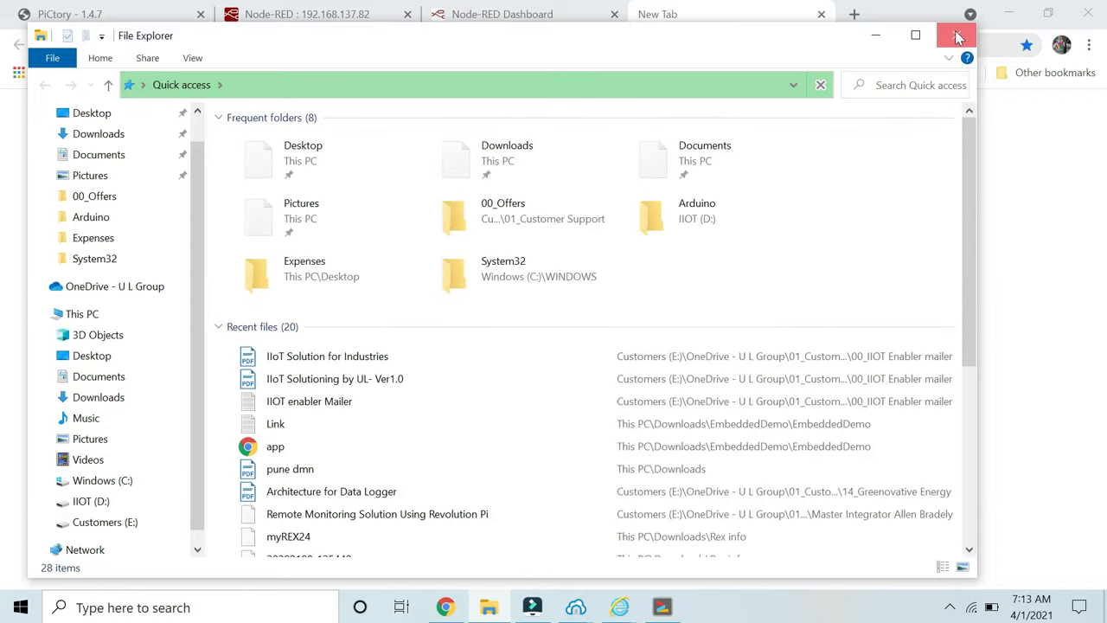
{"action": "left_click", "coordinate": [958, 36]}
{"action": "left_click", "coordinate": [550, 42]}
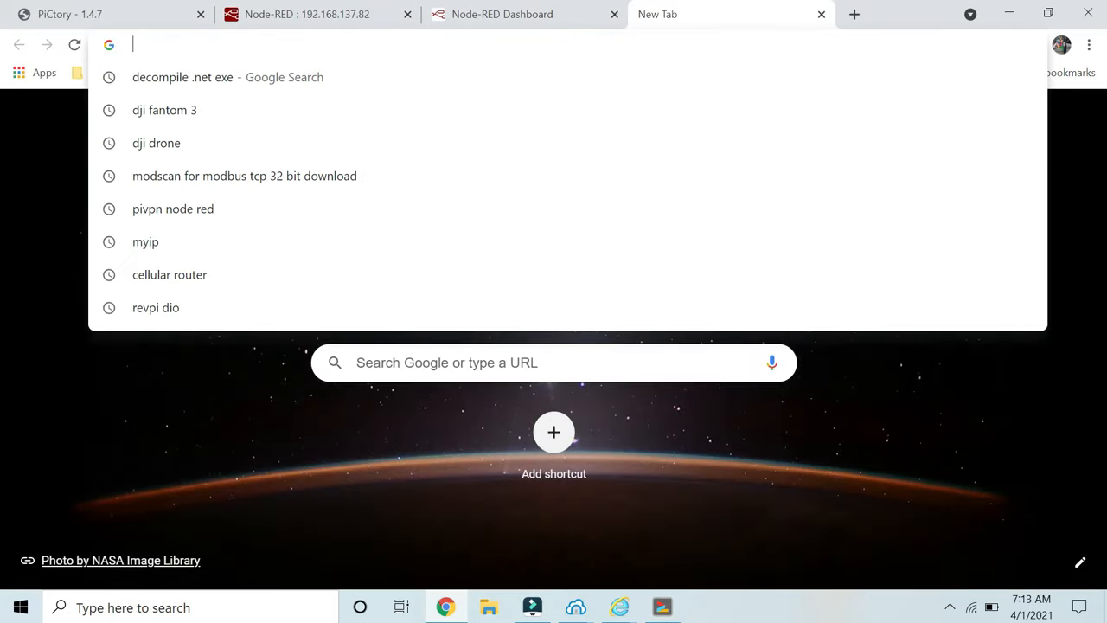
{"action": "type", "text": "ngrok.com"}
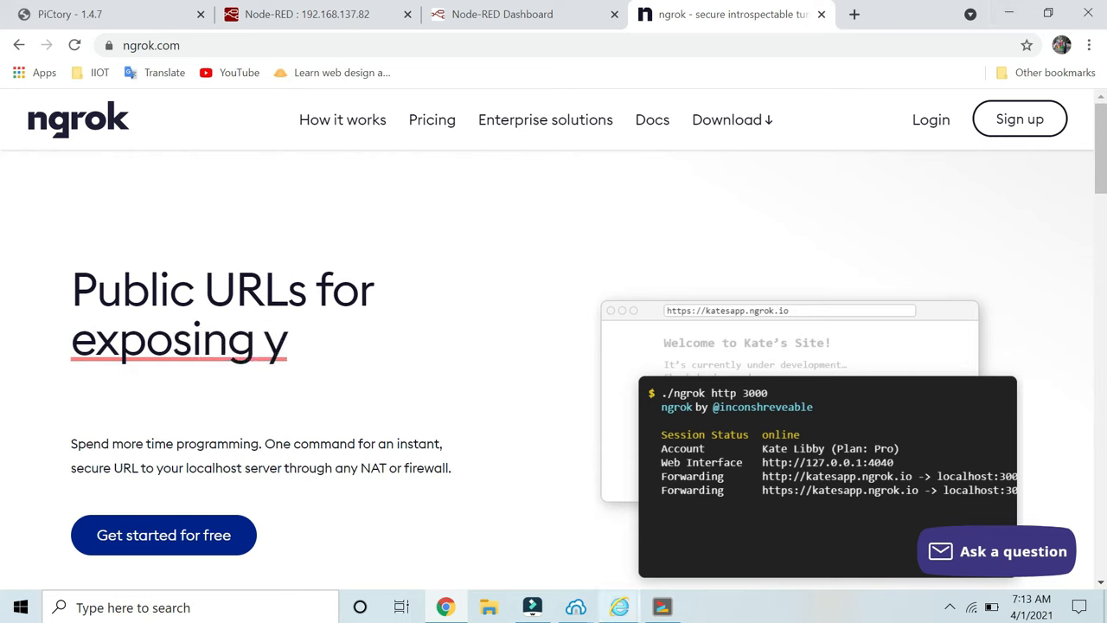
{"action": "mouse_move", "coordinate": [575, 607]}
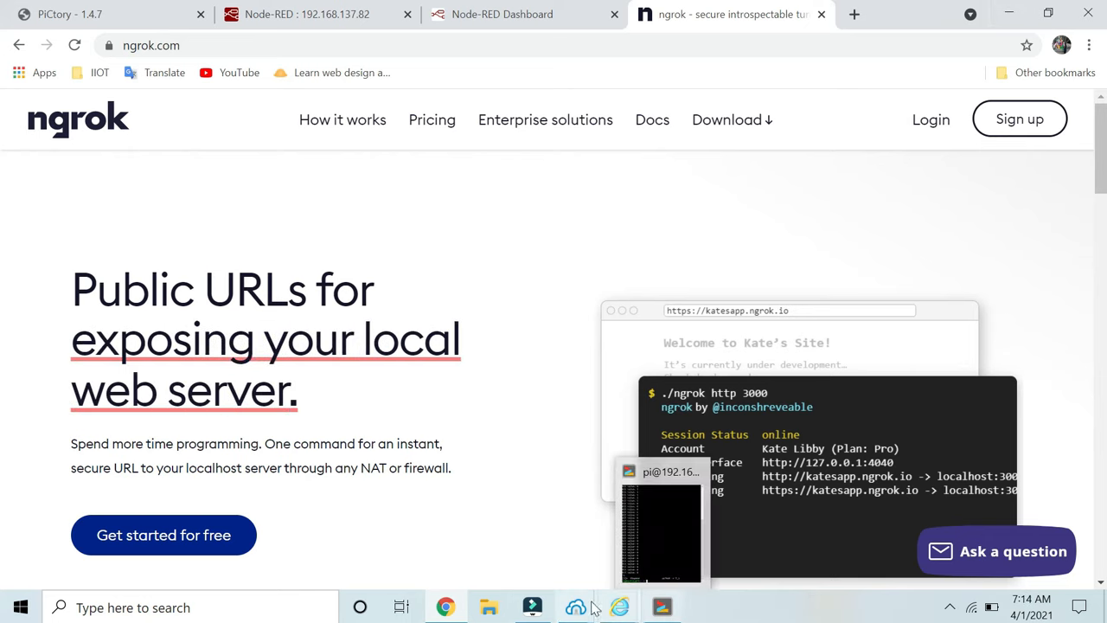
Show the RevPi's /home/pi/Desktop in Bitvise SFTP, listing the ngrok binary and zip.
{"action": "left_click", "coordinate": [660, 554]}
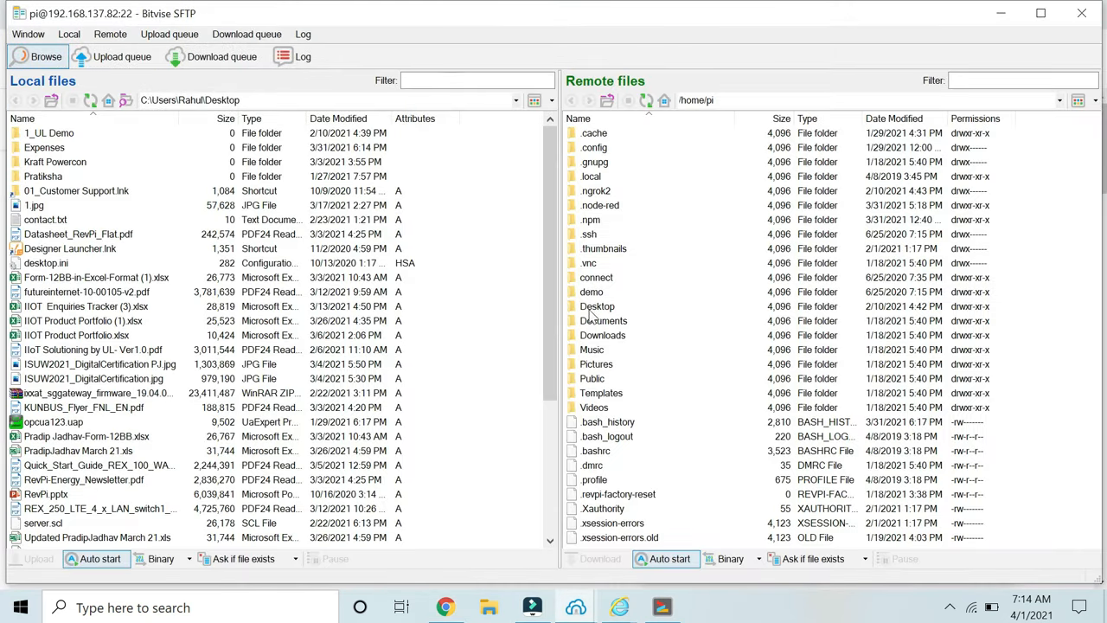
{"action": "double_click", "coordinate": [594, 307]}
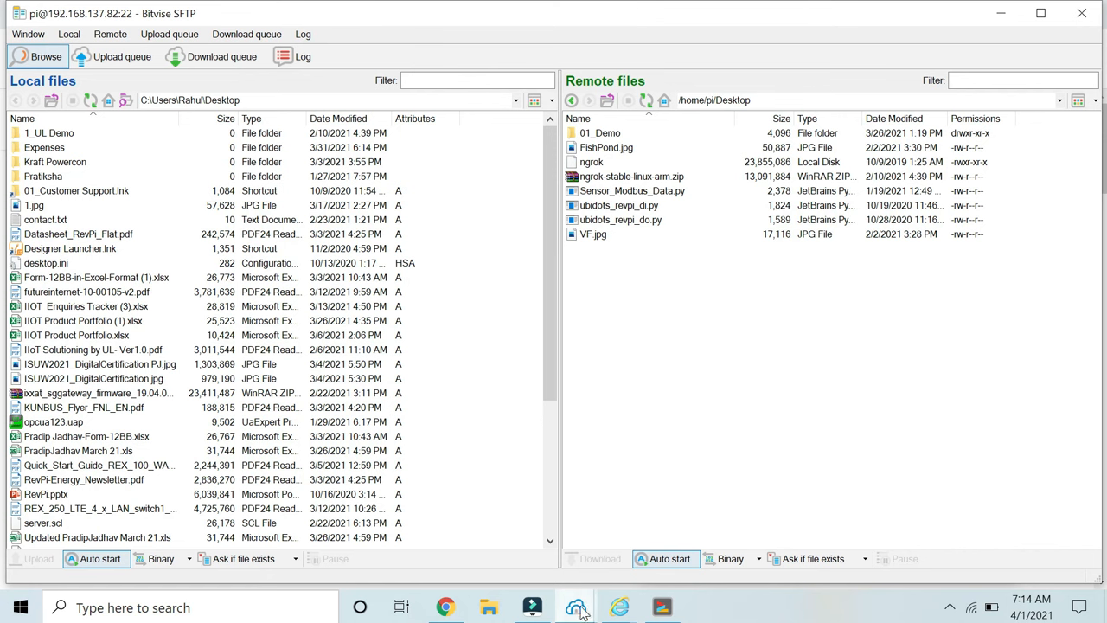
{"action": "mouse_move", "coordinate": [661, 607]}
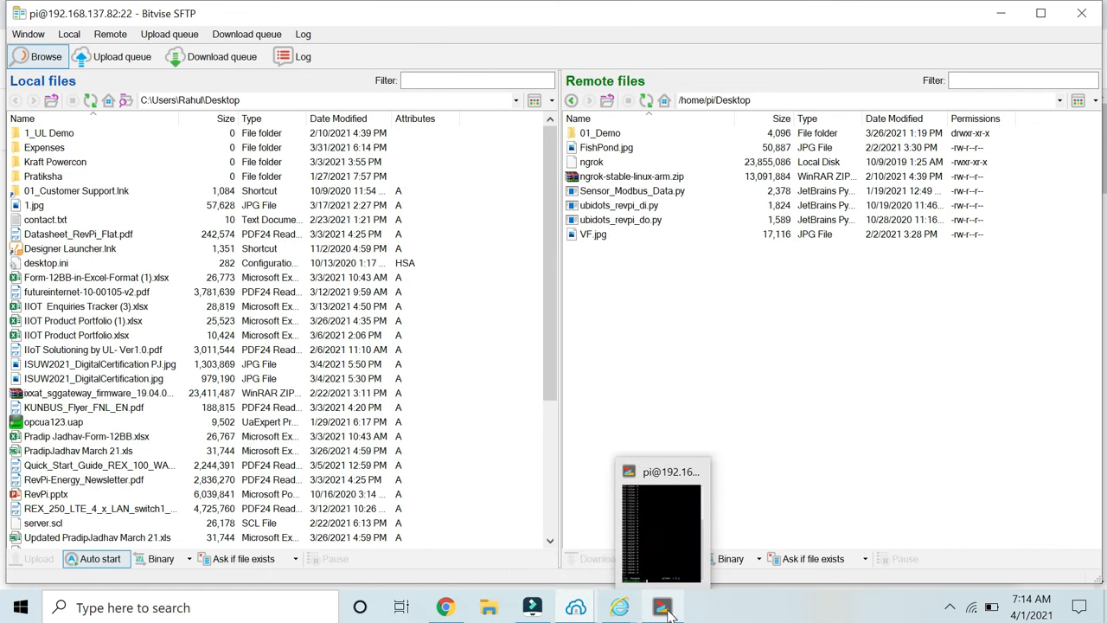
Glance at the ngrok website, then place the xterm on the left of the screen.
{"action": "left_click", "coordinate": [652, 517]}
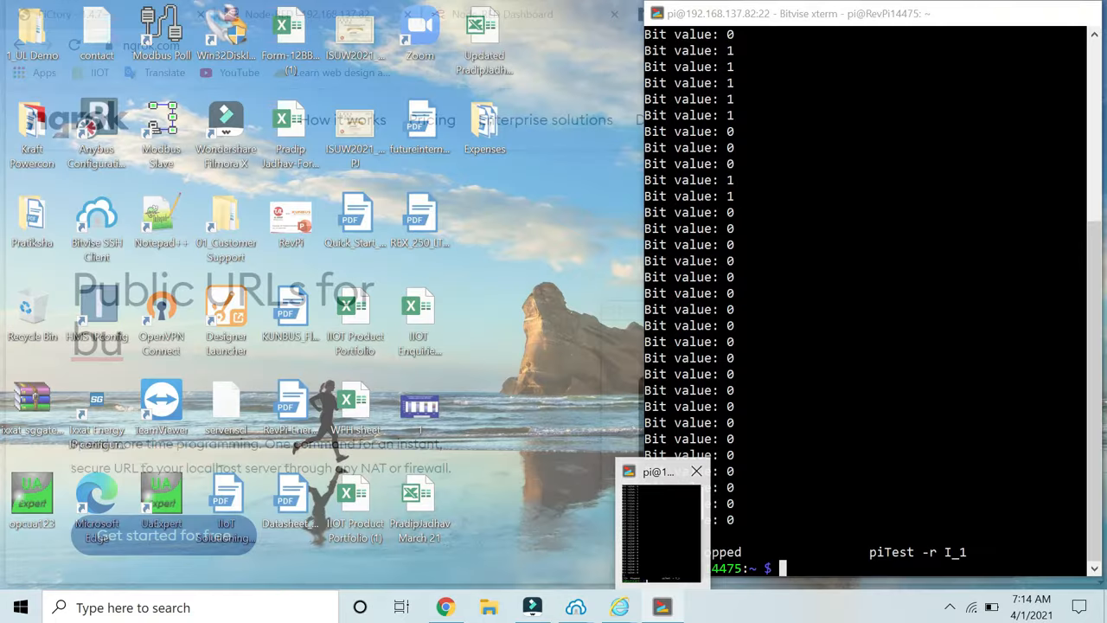
{"action": "left_click", "coordinate": [445, 607]}
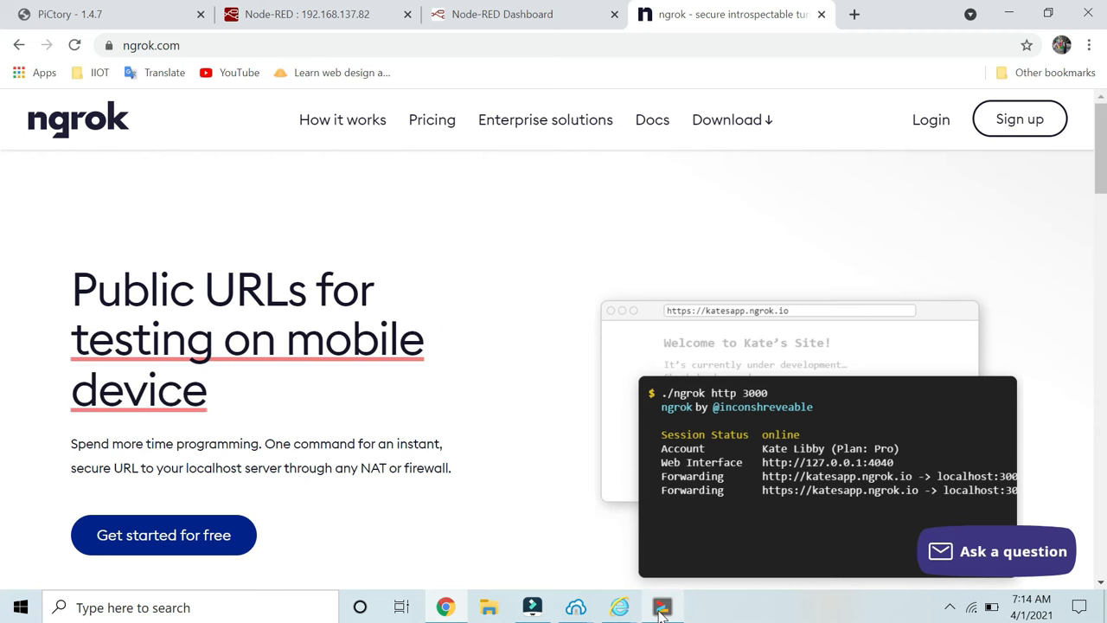
{"action": "left_click", "coordinate": [661, 607]}
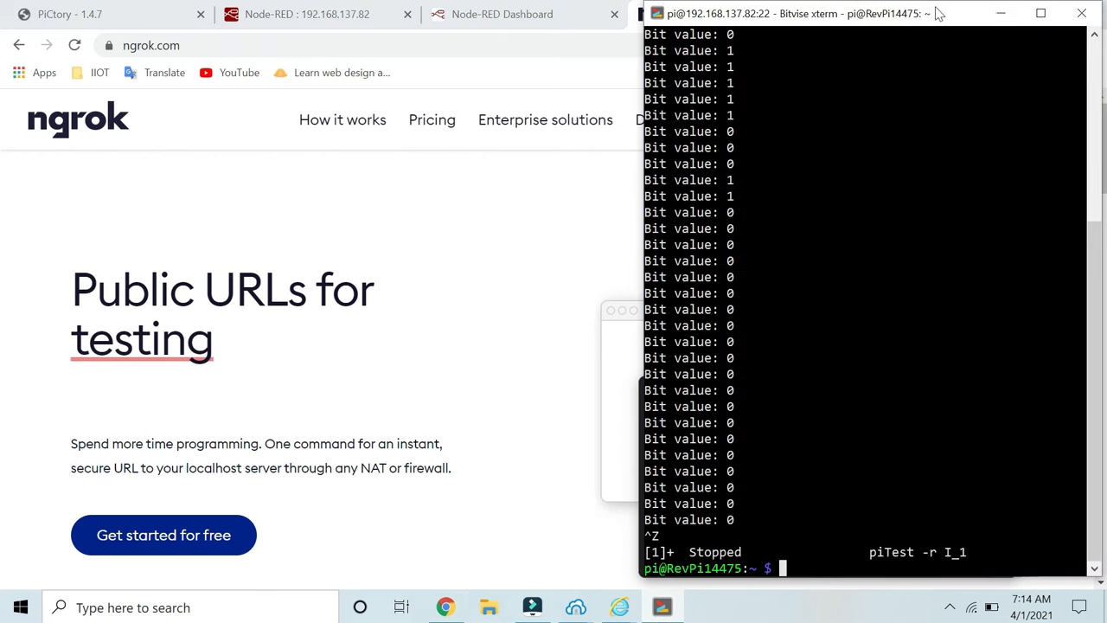
{"action": "mouse_move", "coordinate": [938, 13]}
{"action": "left_mouse_down"}
{"action": "mouse_move", "coordinate": [545, 71]}
{"action": "mouse_move", "coordinate": [370, 16]}
{"action": "left_mouse_up"}
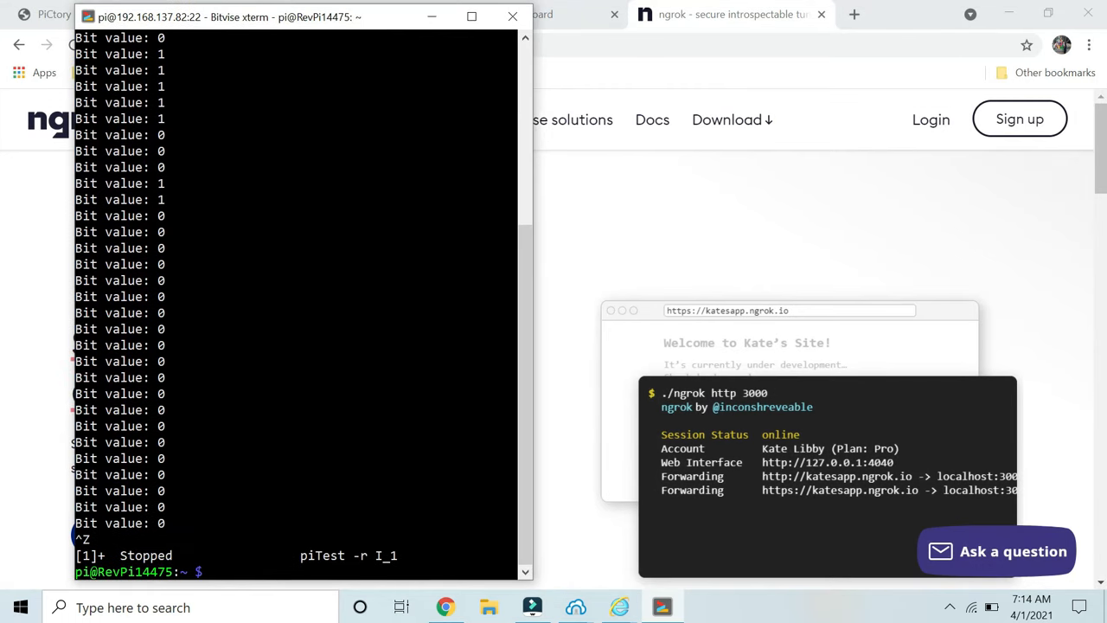
{"action": "type", "text": "./n"}
{"action": "type", "text": "gr"}
{"action": "type", "text": "ok h"}
{"action": "type", "text": "ttp 1"}
{"action": "type", "text": "880"}
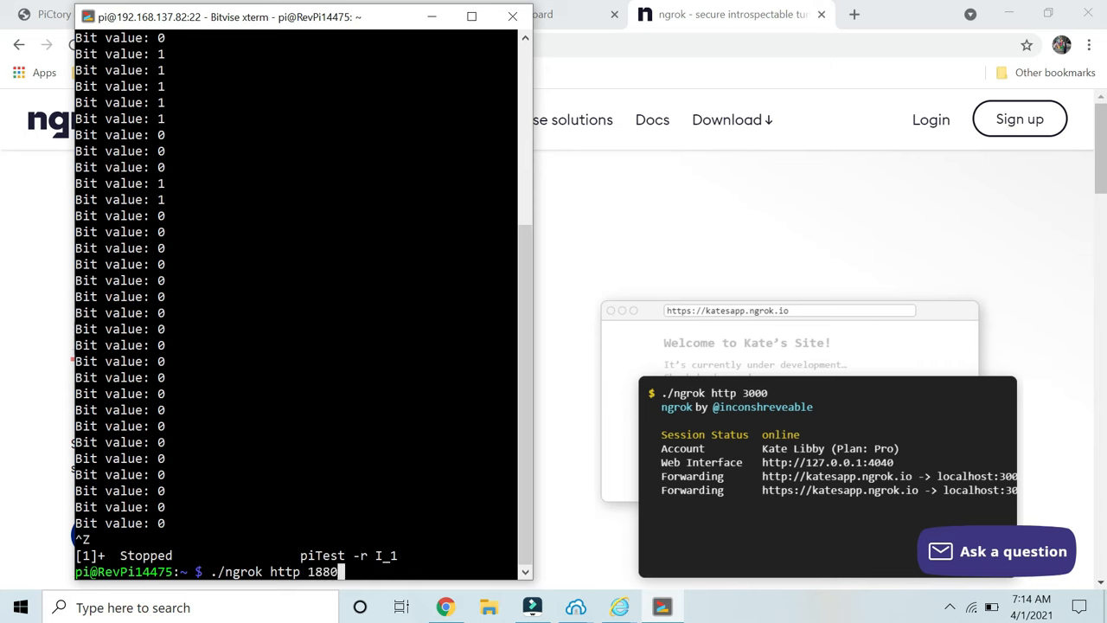
After ./ngrok http 1880 fails from home, cd into Desktop and list it with ls.
{"action": "key", "text": "Return"}
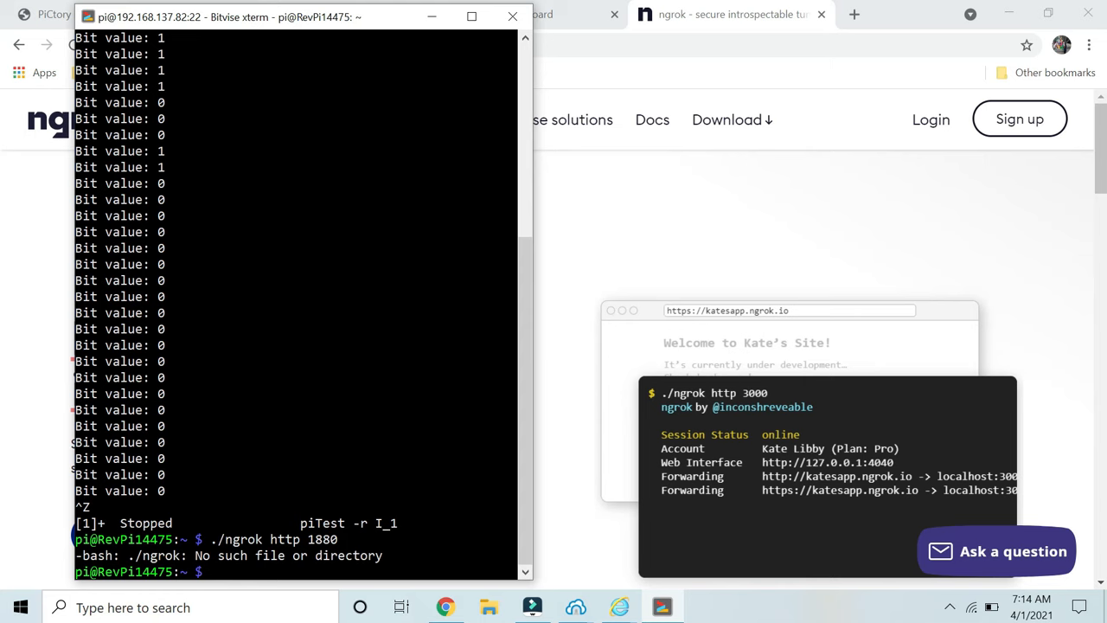
{"action": "type", "text": "cd D"}
{"action": "type", "text": "es"}
{"action": "key", "text": "Tab"}
{"action": "key", "text": "Return"}
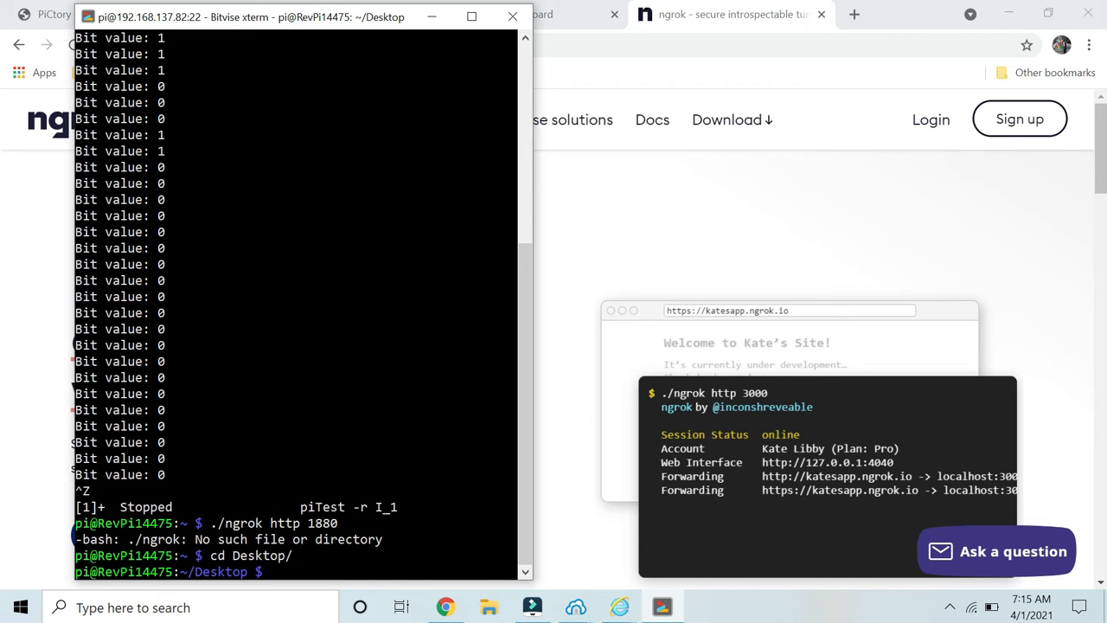
{"action": "key", "text": "Up"}
{"action": "key", "text": "Return"}
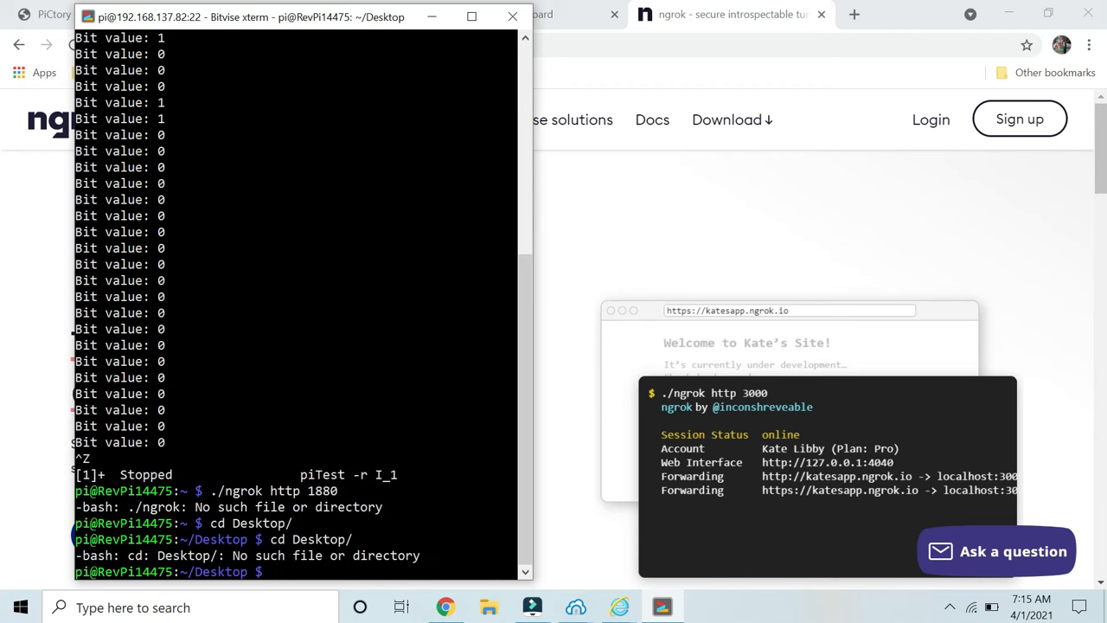
{"action": "type", "text": "s"}
{"action": "key", "text": "Return"}
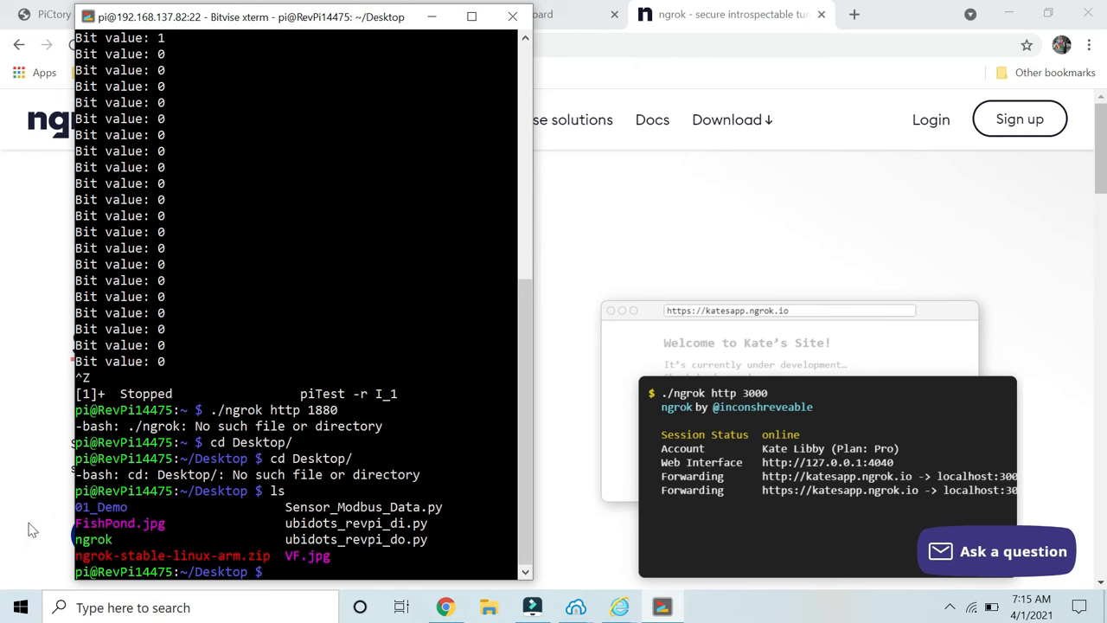
Visit the ngrok 'Get started for free' sign-up form and return to the homepage.
{"action": "left_click", "coordinate": [432, 16]}
{"action": "scroll", "coordinate": [3, 146], "scroll_direction": "down", "scroll_amount": 5}
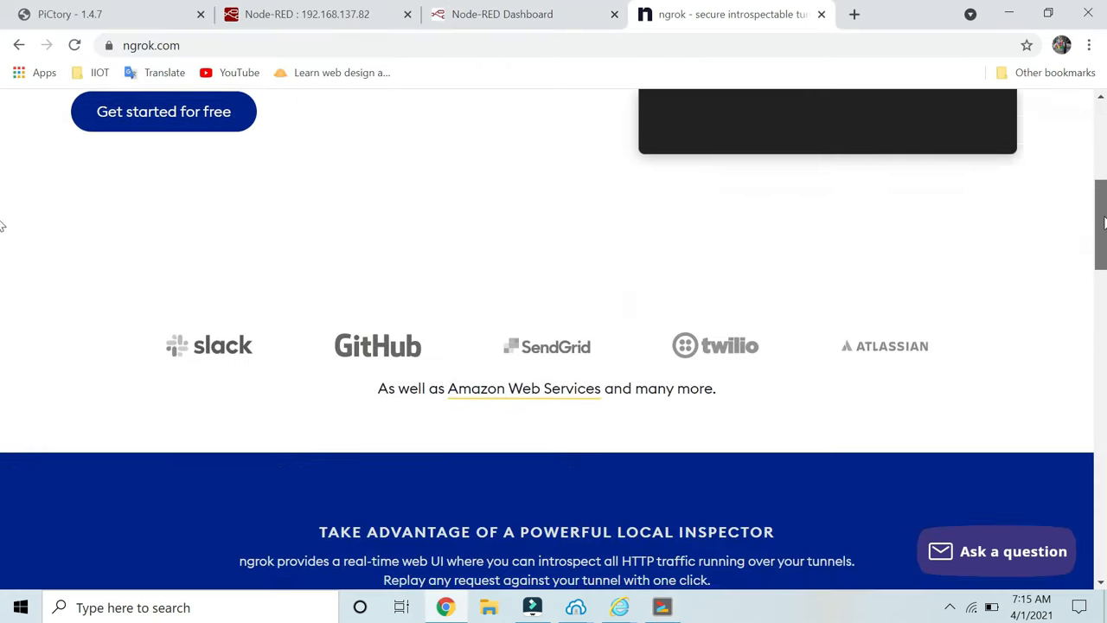
{"action": "scroll", "coordinate": [2, 206], "scroll_direction": "down", "scroll_amount": 5}
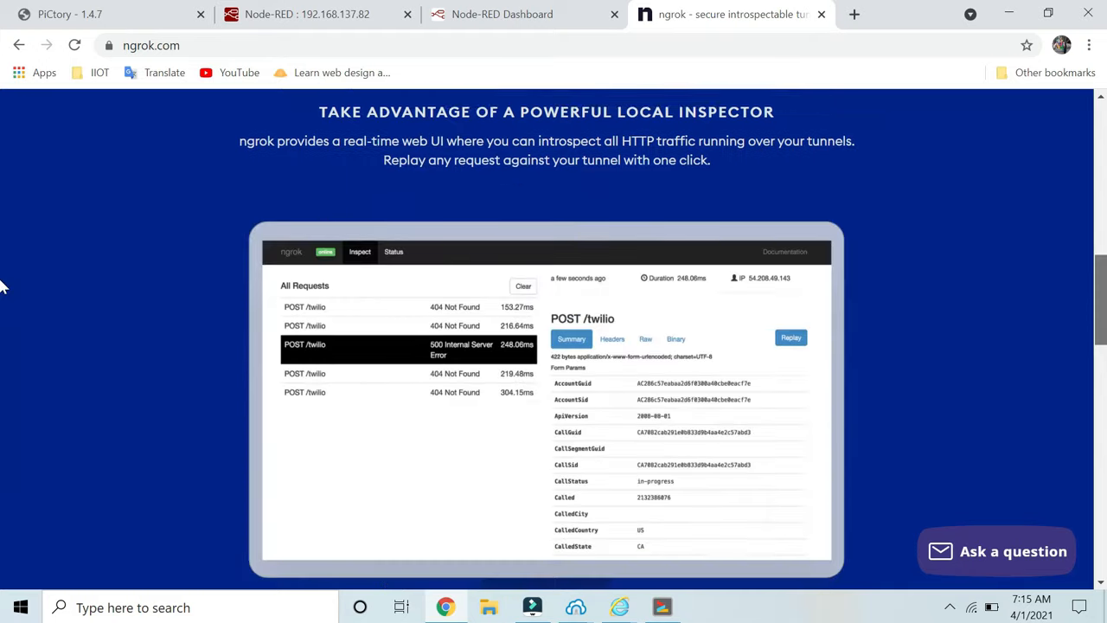
{"action": "scroll", "coordinate": [1, 205], "scroll_direction": "down", "scroll_amount": 3}
{"action": "scroll", "coordinate": [2, 180], "scroll_direction": "up", "scroll_amount": 3}
{"action": "scroll", "coordinate": [3, 179], "scroll_direction": "up", "scroll_amount": 8}
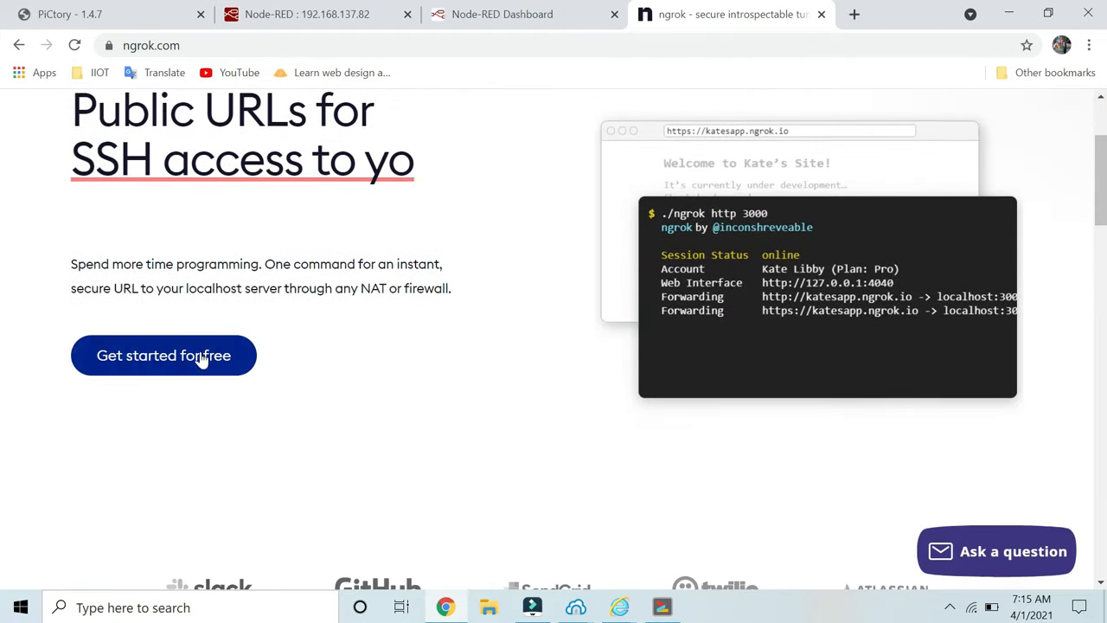
{"action": "left_click", "coordinate": [201, 361]}
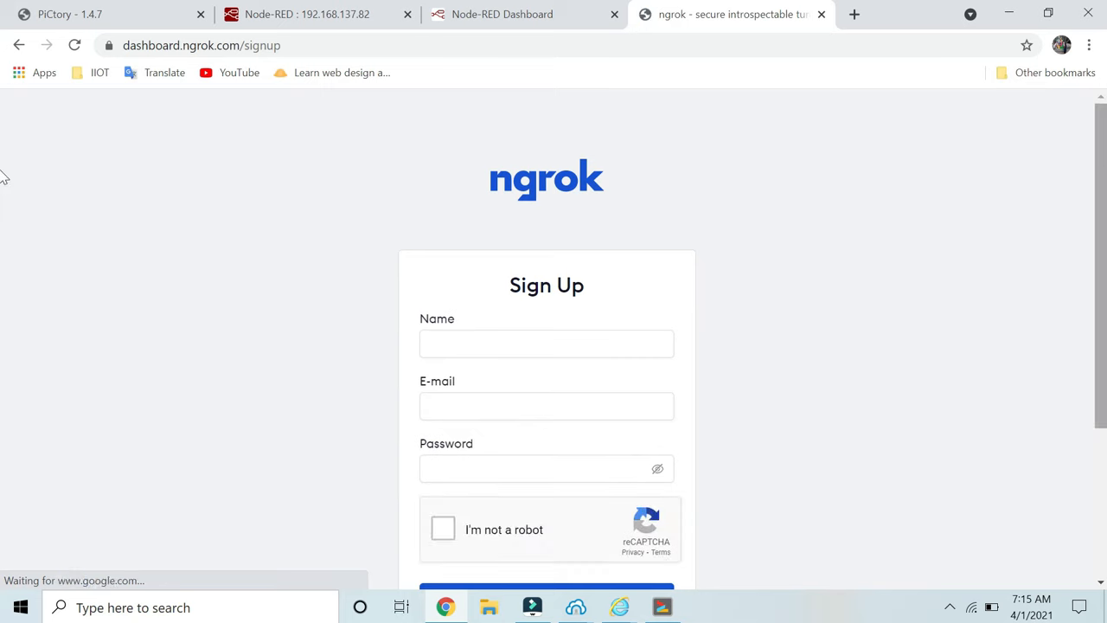
{"action": "scroll", "coordinate": [3, 259], "scroll_direction": "down", "scroll_amount": 2}
{"action": "scroll", "coordinate": [2, 286], "scroll_direction": "down", "scroll_amount": 1}
{"action": "scroll", "coordinate": [2, 346], "scroll_direction": "down", "scroll_amount": 1}
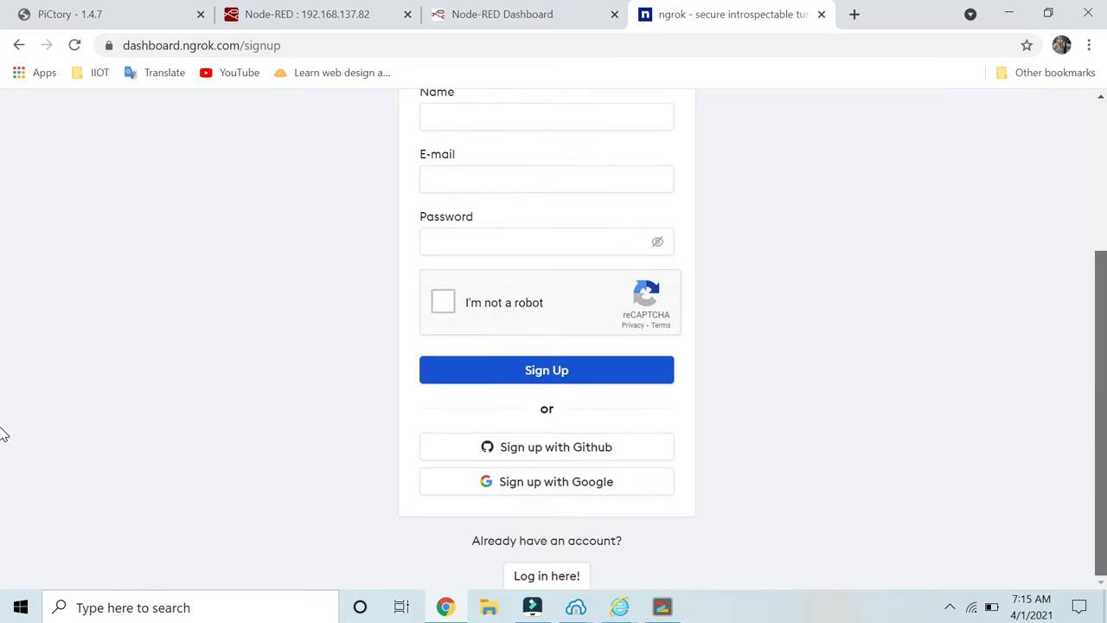
{"action": "scroll", "coordinate": [2, 259], "scroll_direction": "up", "scroll_amount": 3}
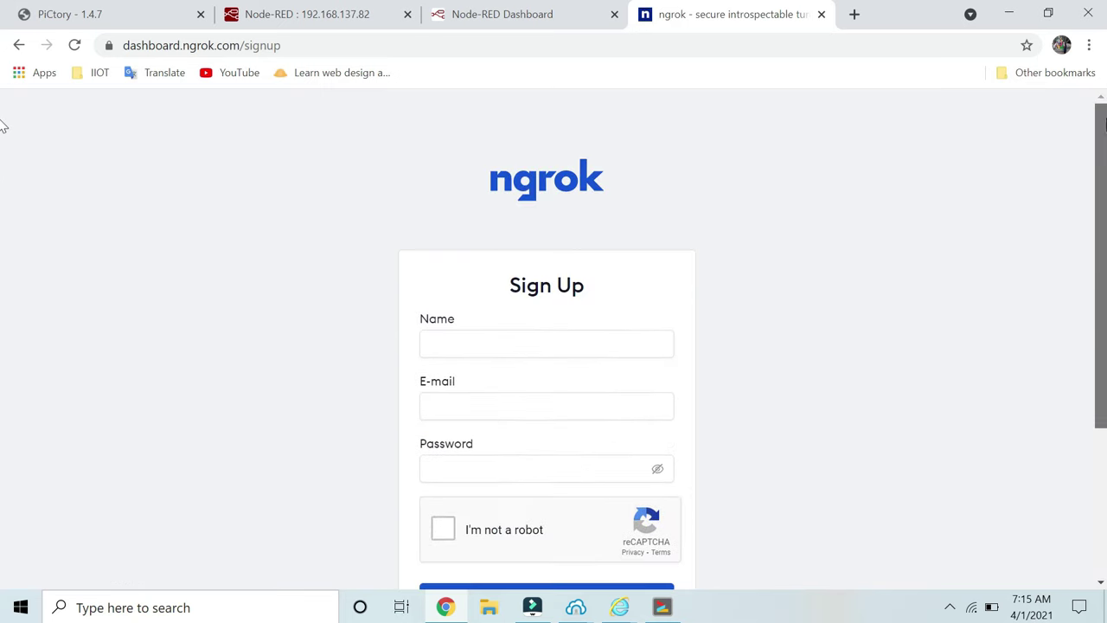
{"action": "left_click", "coordinate": [19, 45]}
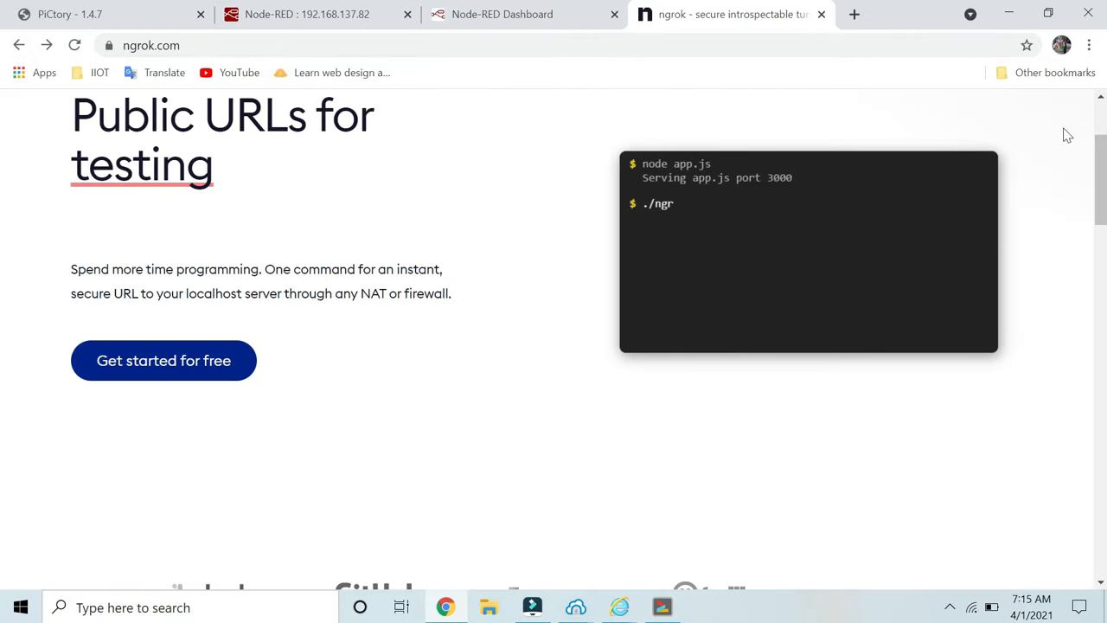
{"action": "scroll", "coordinate": [3, 259], "scroll_direction": "down", "scroll_amount": 8}
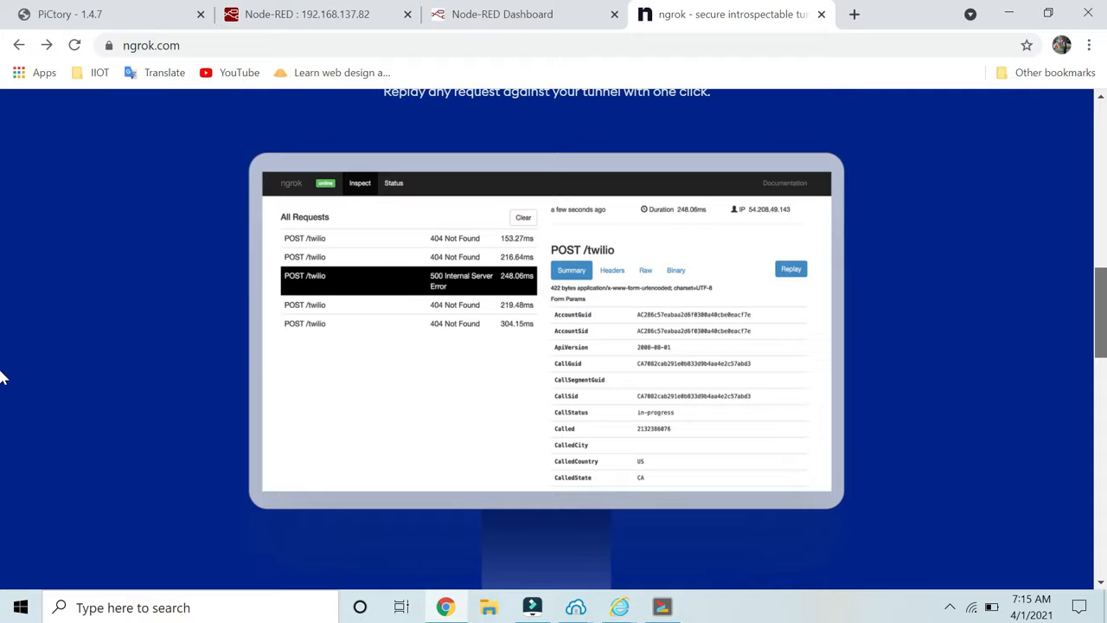
{"action": "scroll", "coordinate": [3, 389], "scroll_direction": "down", "scroll_amount": 8}
{"action": "mouse_move", "coordinate": [1100, 389]}
{"action": "left_mouse_down"}
{"action": "mouse_move", "coordinate": [1100, 553]}
{"action": "mouse_move", "coordinate": [1102, 104]}
{"action": "left_mouse_up"}
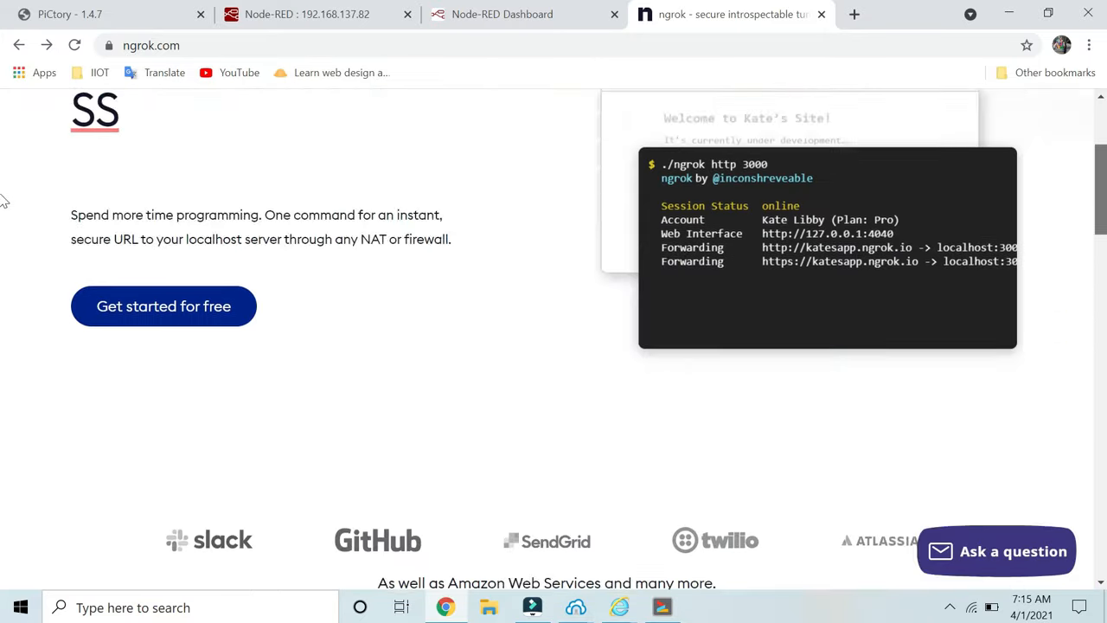
{"action": "scroll", "coordinate": [2, 173], "scroll_direction": "down", "scroll_amount": 2}
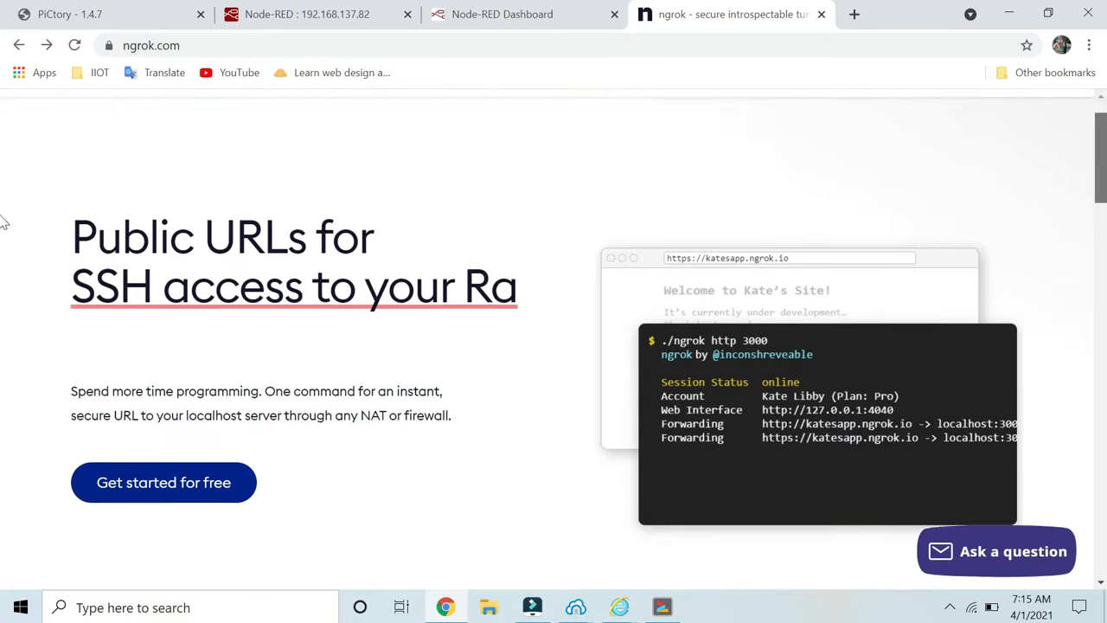
{"action": "scroll", "coordinate": [3, 242], "scroll_direction": "down", "scroll_amount": 6}
{"action": "scroll", "coordinate": [2, 249], "scroll_direction": "up", "scroll_amount": 4}
{"action": "scroll", "coordinate": [2, 173], "scroll_direction": "up", "scroll_amount": 5}
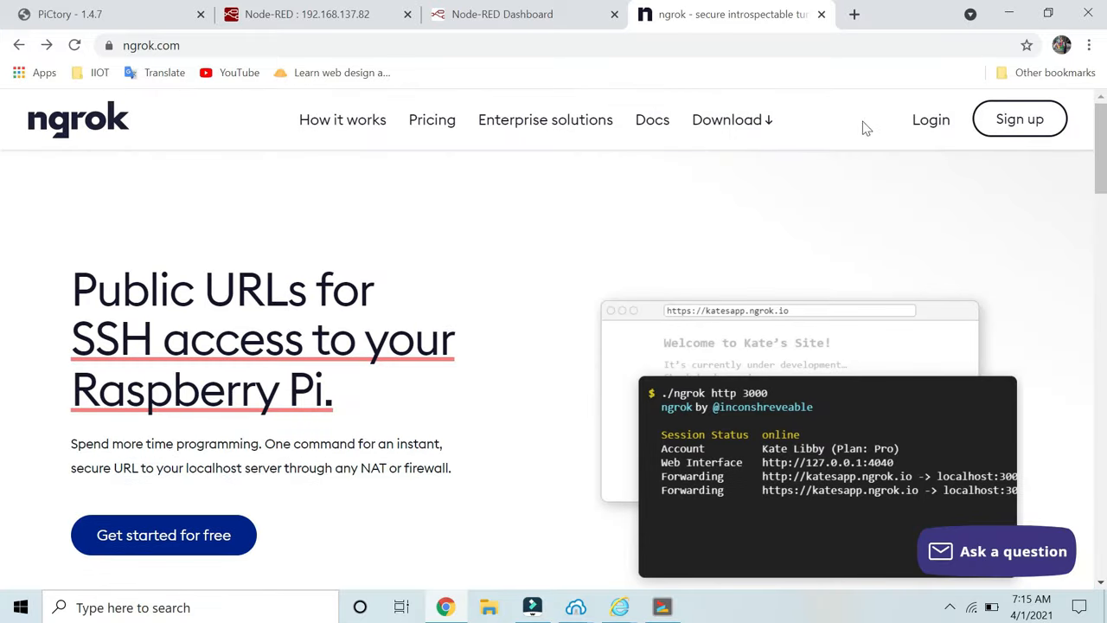
Review ngrok's How it works page, then minimize Chrome and Bitvise SFTP to the desktop.
{"action": "left_click", "coordinate": [326, 120]}
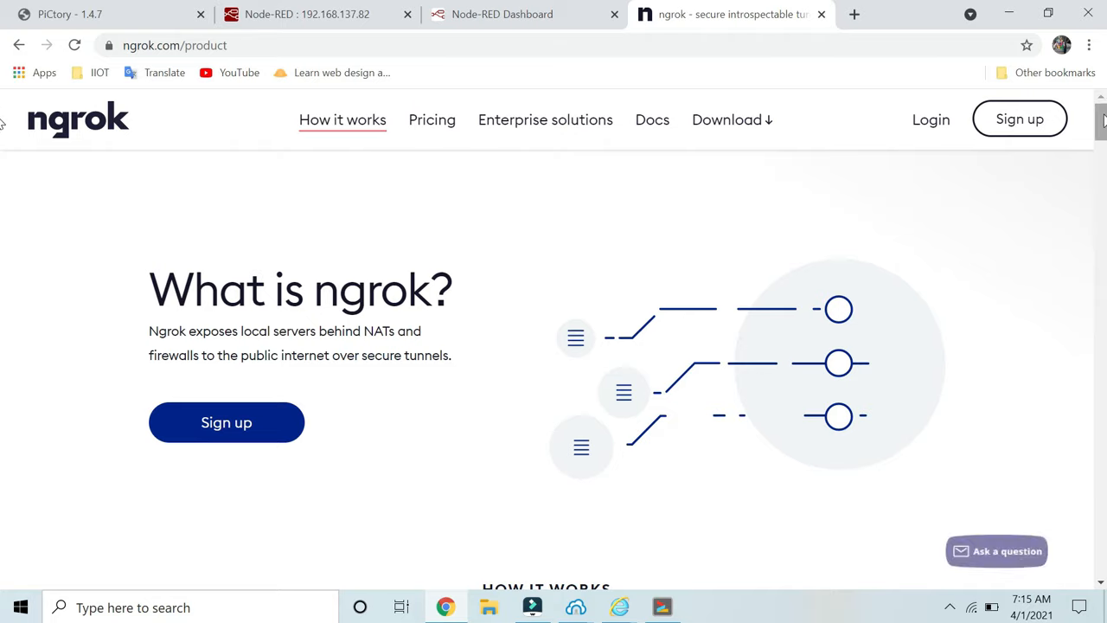
{"action": "scroll", "coordinate": [553, 345], "scroll_direction": "down", "scroll_amount": 5}
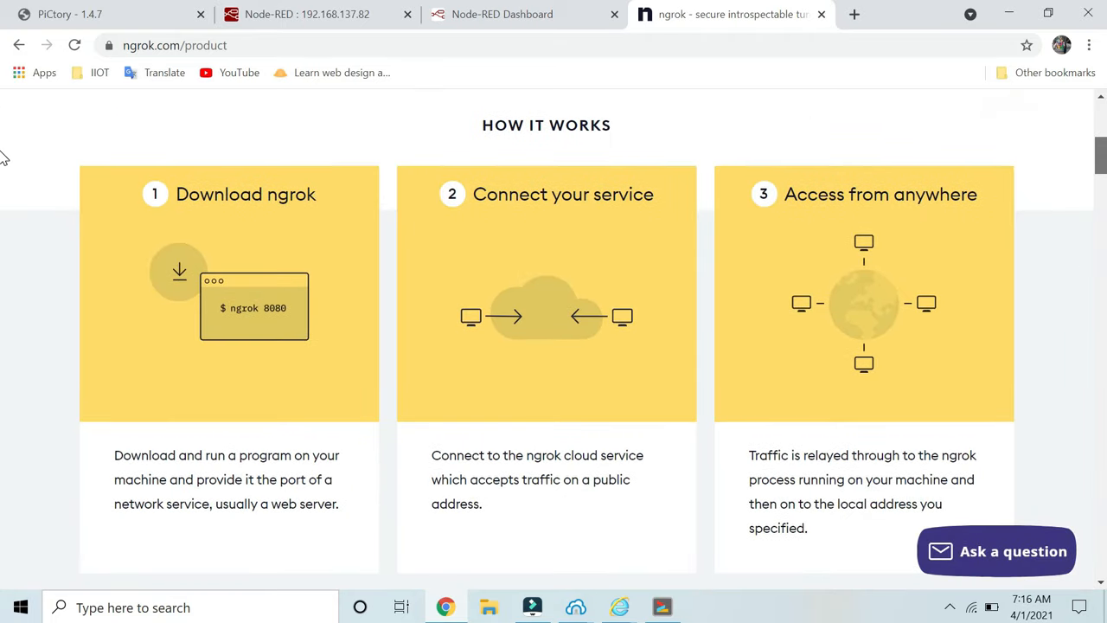
{"action": "scroll", "coordinate": [2, 158], "scroll_direction": "down", "scroll_amount": 2}
{"action": "scroll", "coordinate": [2, 164], "scroll_direction": "up", "scroll_amount": 1}
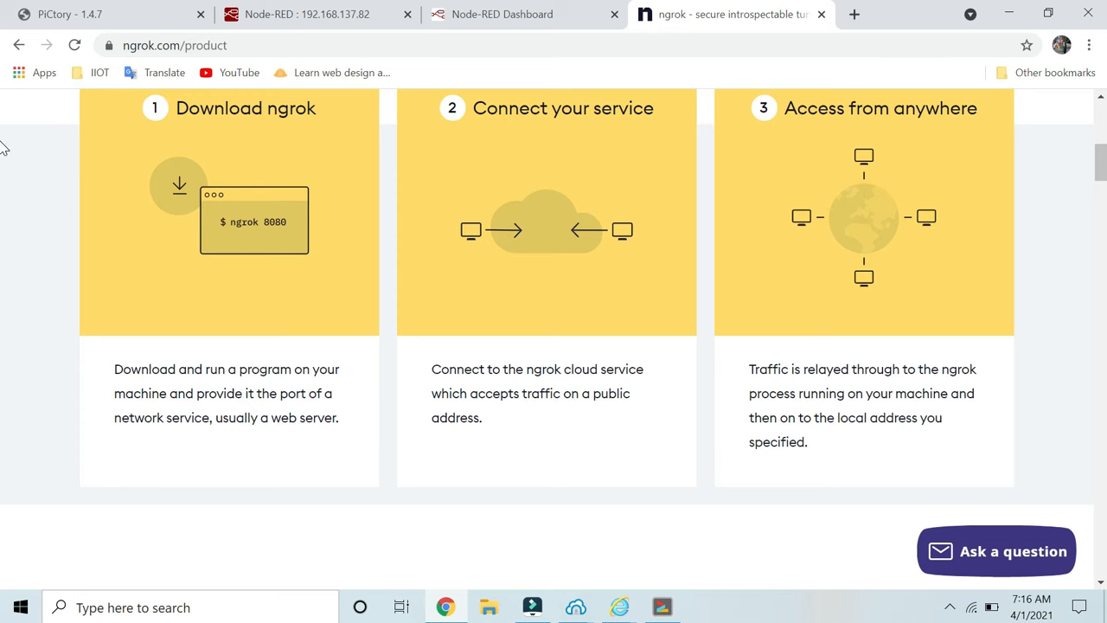
{"action": "scroll", "coordinate": [3, 173], "scroll_direction": "down", "scroll_amount": 5}
{"action": "left_click_drag", "start_coordinate": [1100, 197], "coordinate": [1100, 104]}
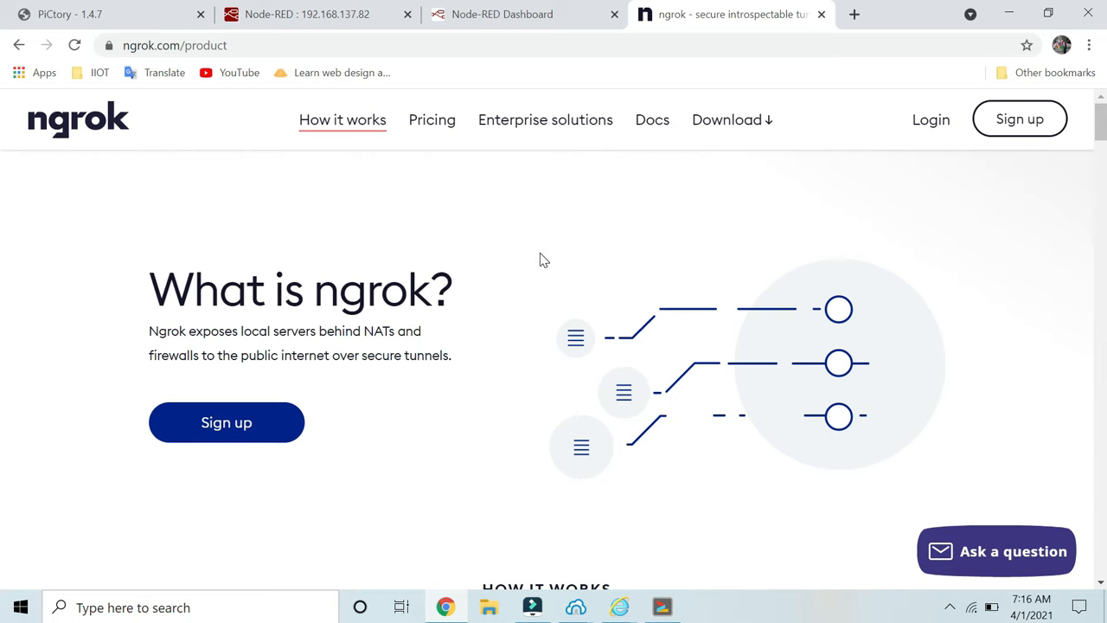
{"action": "left_click", "coordinate": [1018, 14]}
{"action": "left_click", "coordinate": [1001, 14]}
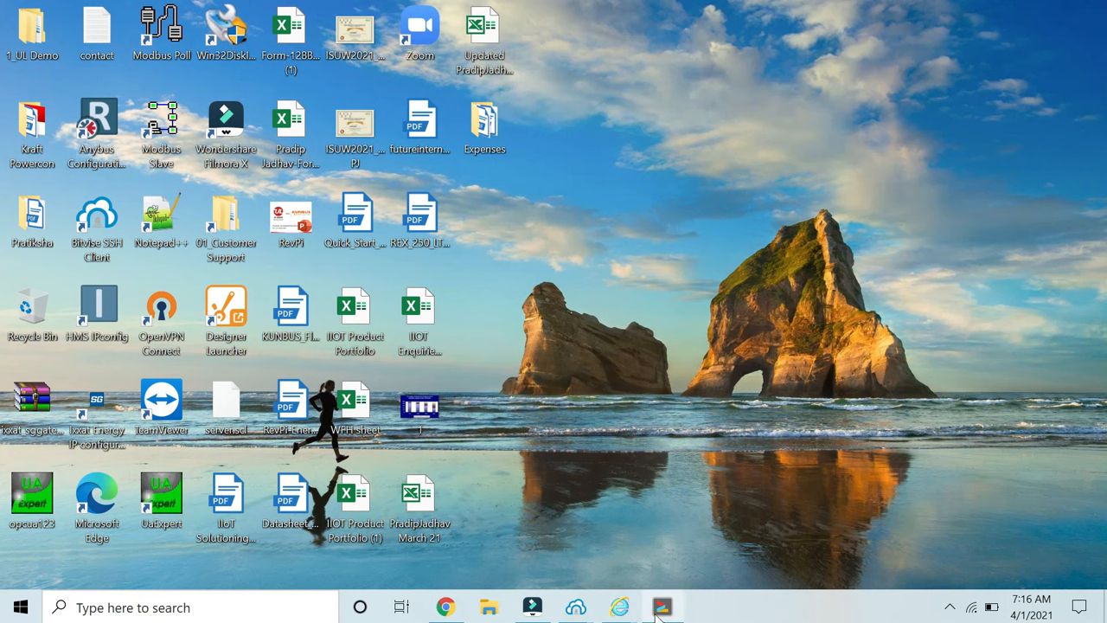
Return to the Node-RED Dashboard TCSPL Demo showing Output_1 off, LED1 red, Input_1 Status 0.
{"action": "left_click", "coordinate": [444, 607]}
{"action": "left_click", "coordinate": [328, 7]}
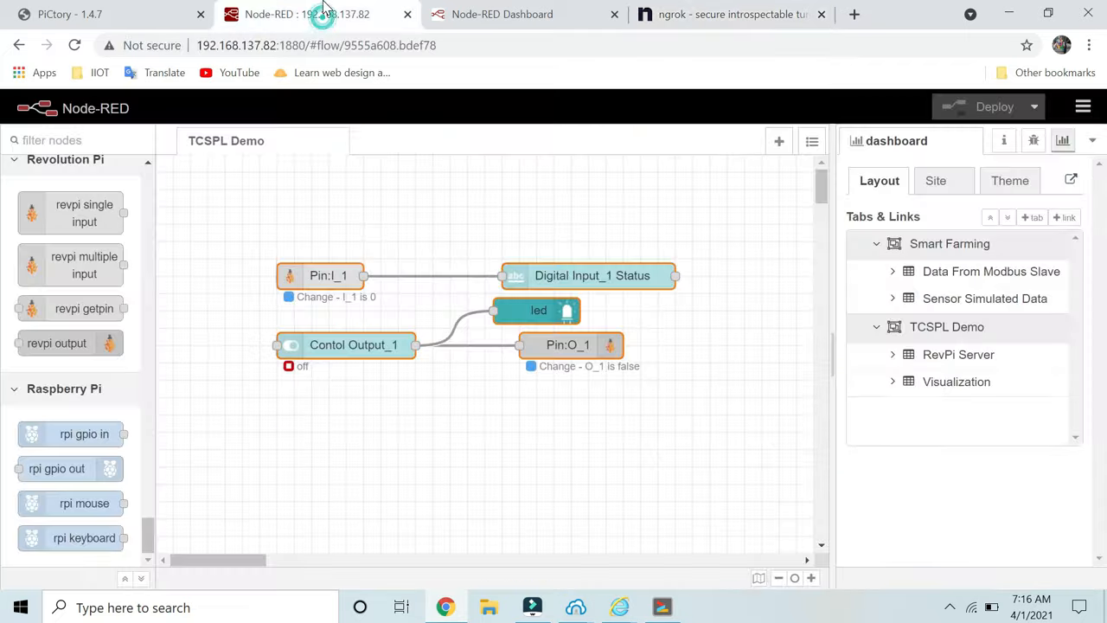
{"action": "left_click", "coordinate": [527, 14]}
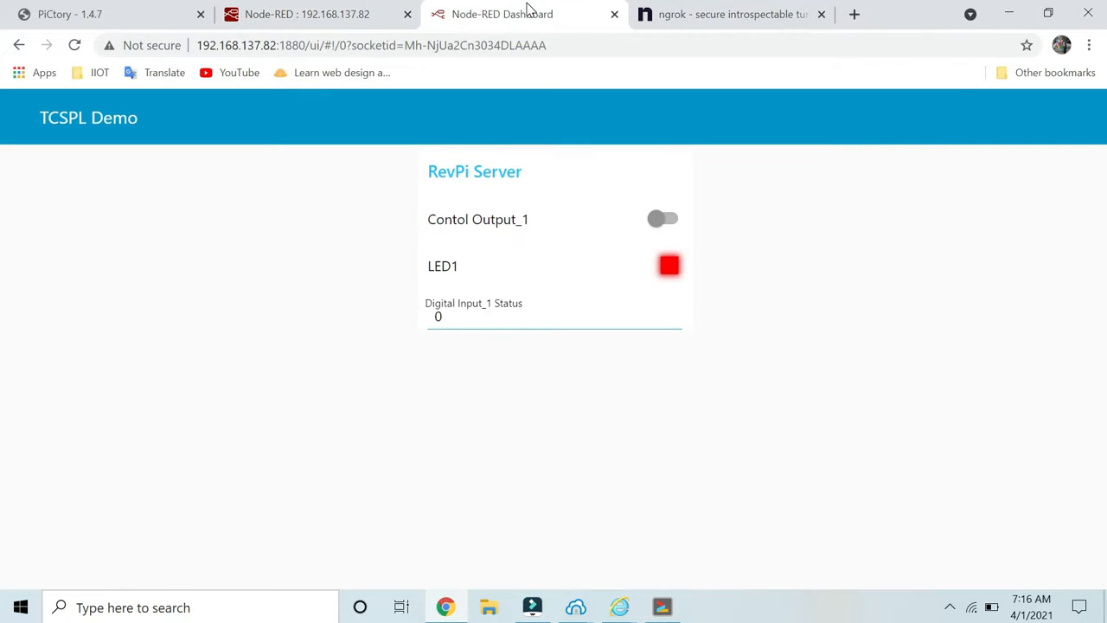
{"action": "left_click", "coordinate": [198, 277]}
{"action": "left_click", "coordinate": [950, 607]}
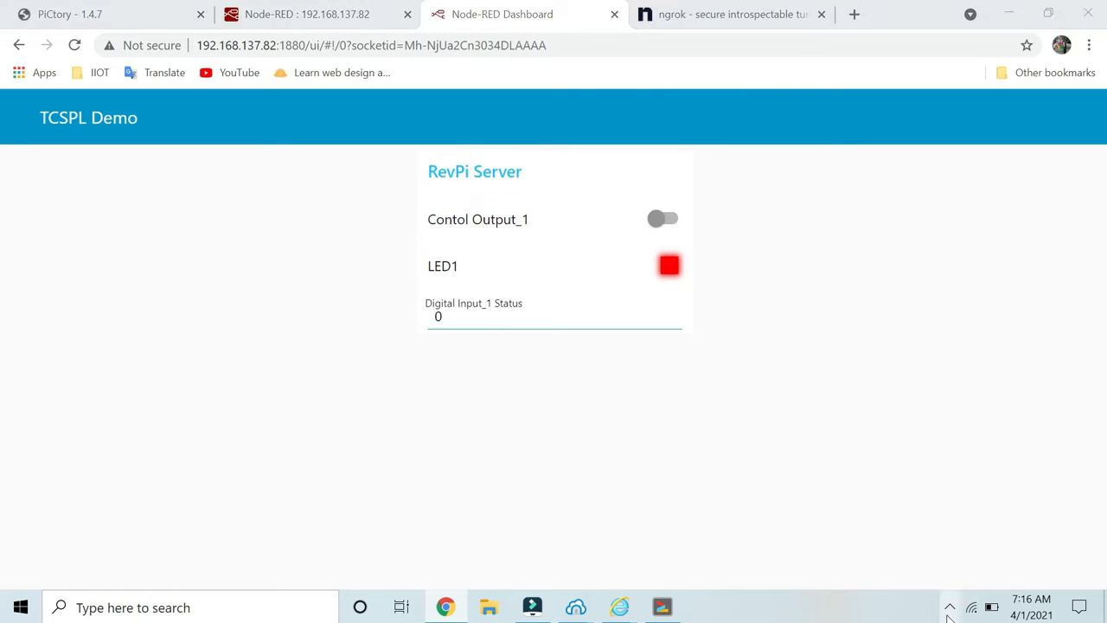